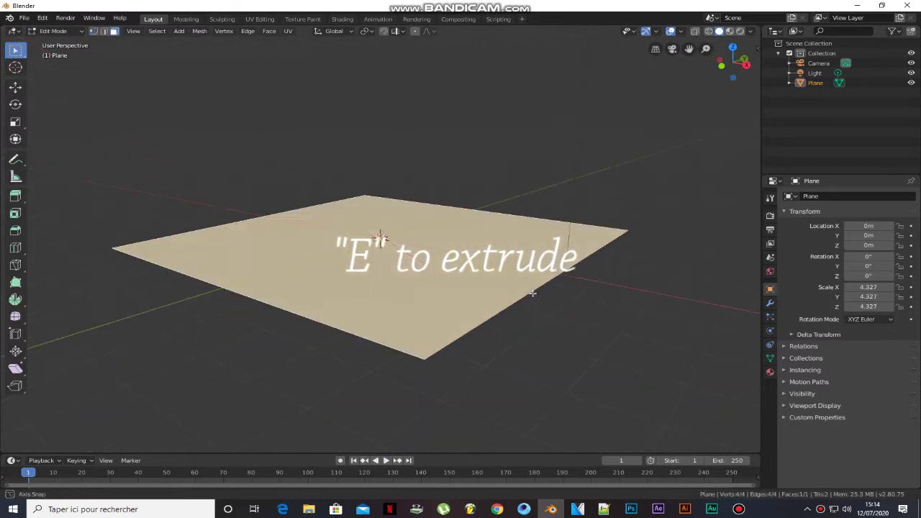
Step: Extrude the plane's face to give the square floor a thin slab thickness
left_click(536, 286)
scroll(423, 219, "down", 5)
middle_click_drag(398, 200, 420, 252)
key("ctrl+r")
scroll(387, 156, "up", 1)
left_click(386, 156)
left_click(391, 158)
key("ctrl+z")
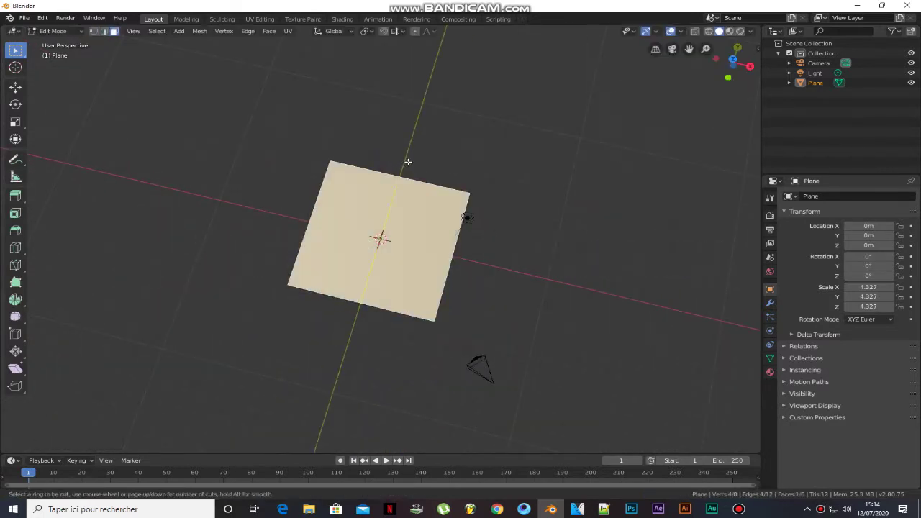
Step: Add two loop cuts across the slab and scale them apart along X to near its opposite edges
scroll(408, 162, "down", 1)
left_click(406, 161)
left_click(405, 161)
key("s")
key("x")
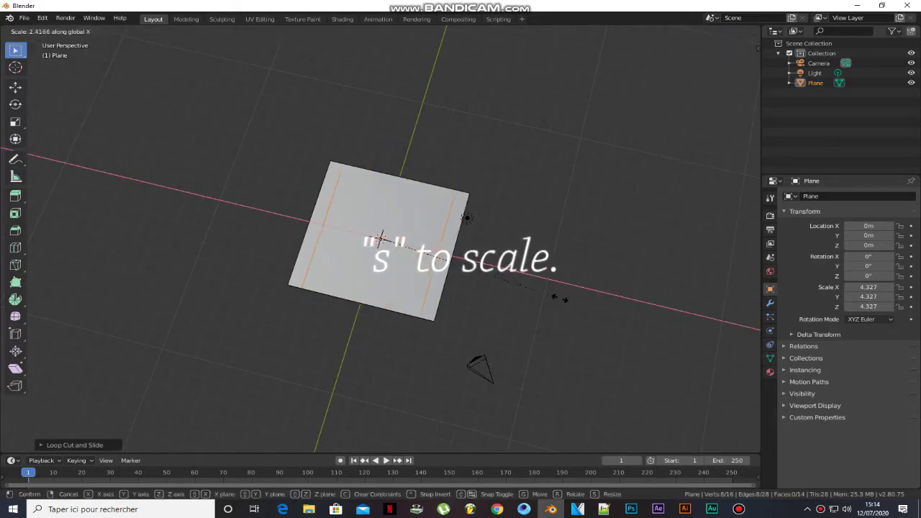
left_click(574, 305)
Step: Add two perpendicular loop cuts to the slab and scale them apart along Y to near the other two edges
middle_click_drag(574, 305, 381, 193)
key("s")
key("y")
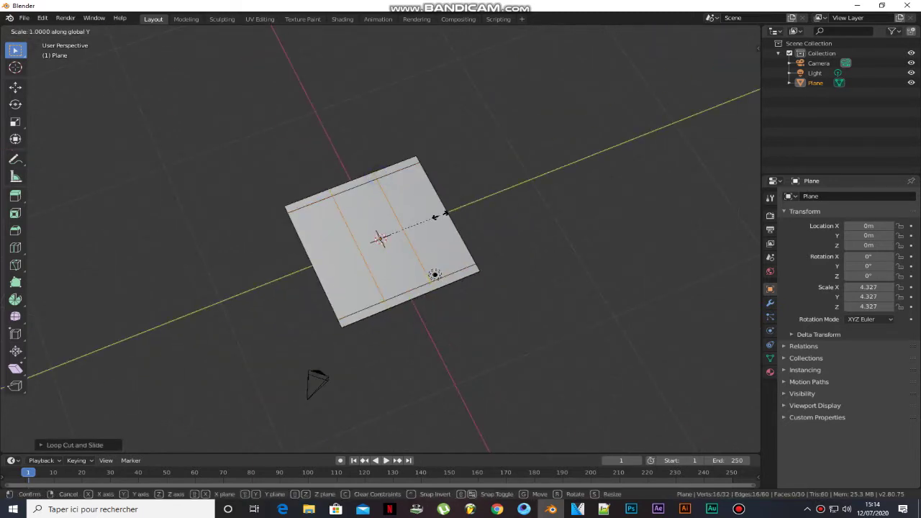
left_click(549, 219)
Step: Extrude the slab's border faces upward into two tall adjacent walls and a low rim along the other two sides
left_click(115, 31)
middle_click_drag(430, 252, 489, 226)
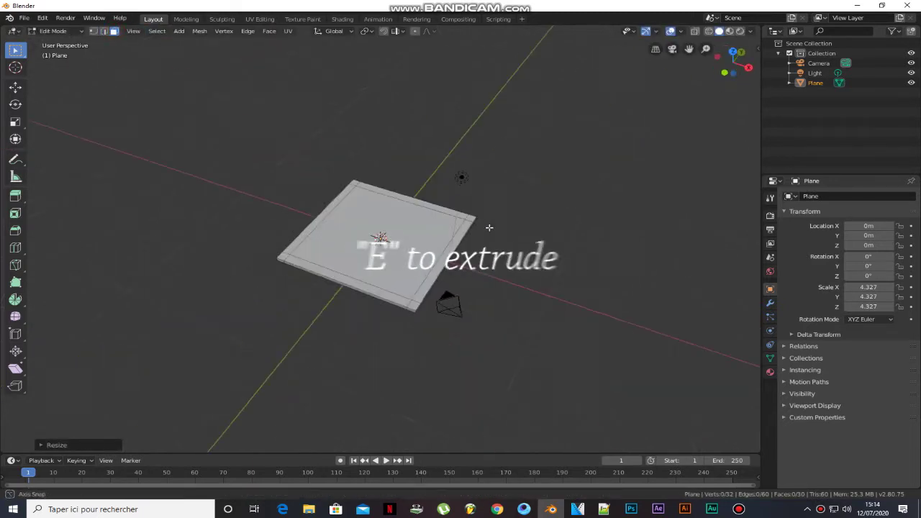
left_click(472, 218)
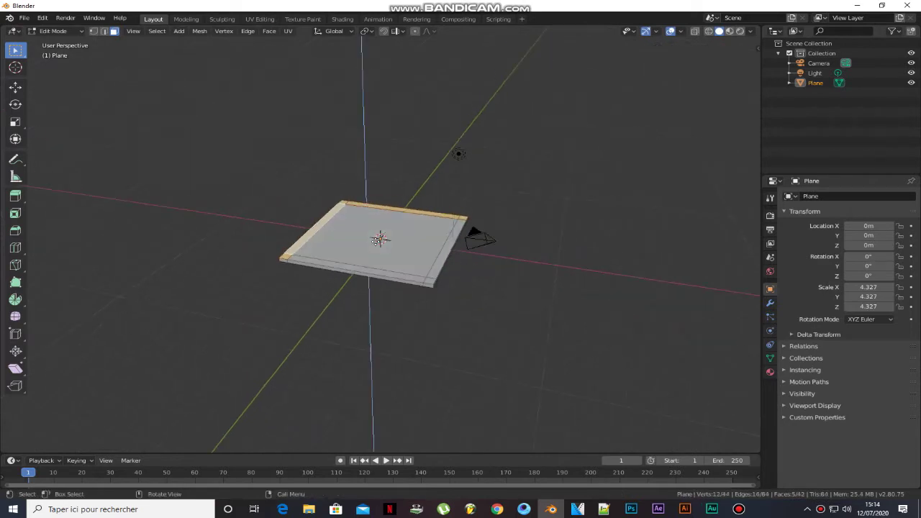
key("e")
left_click(411, 278, "shift")
key("e")
left_click(410, 264)
key("Tab")
Step: Enable the Cavity option in the viewport shading settings
middle_click_drag(514, 229, 421, 248)
left_click(751, 31)
left_click(708, 254)
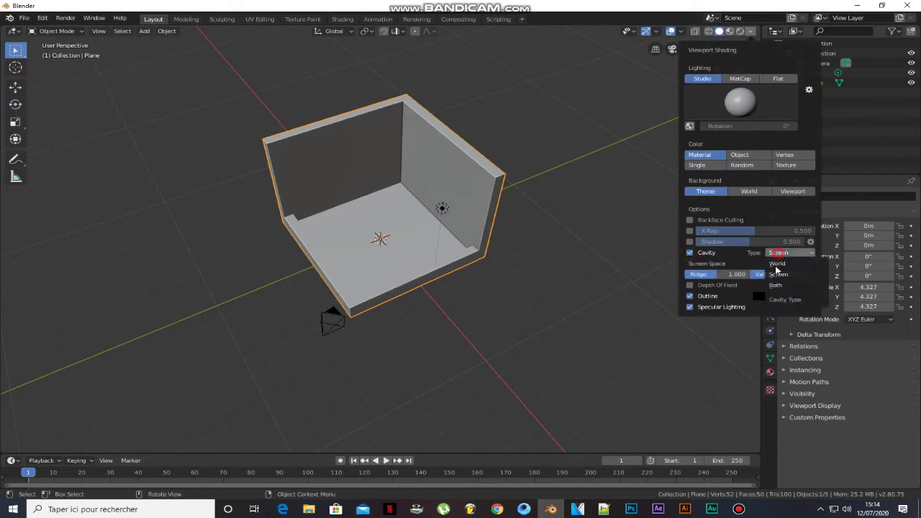
Step: Add a plane on the floor near the corner by the low rim and move it along Y to about 2.31 m
scroll(432, 266, "up", 5)
key("shift+a")
mouse_move(502, 169)
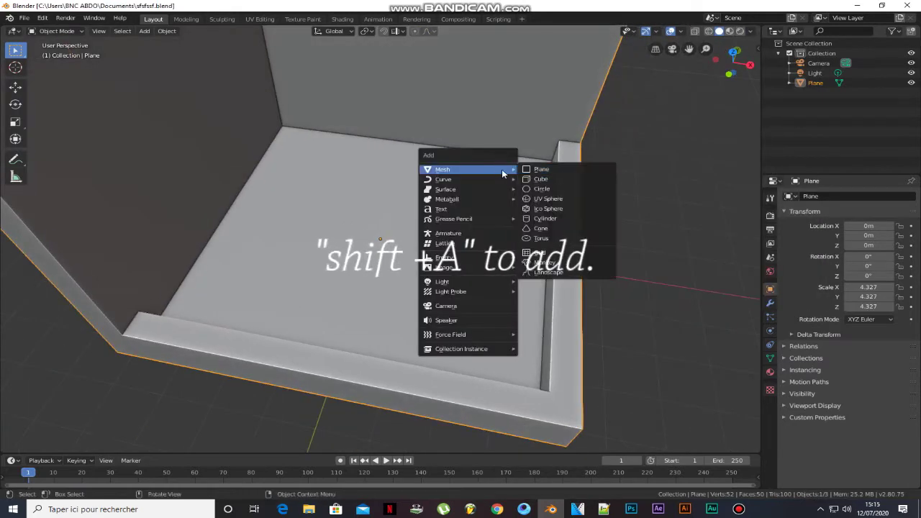
left_click(534, 168)
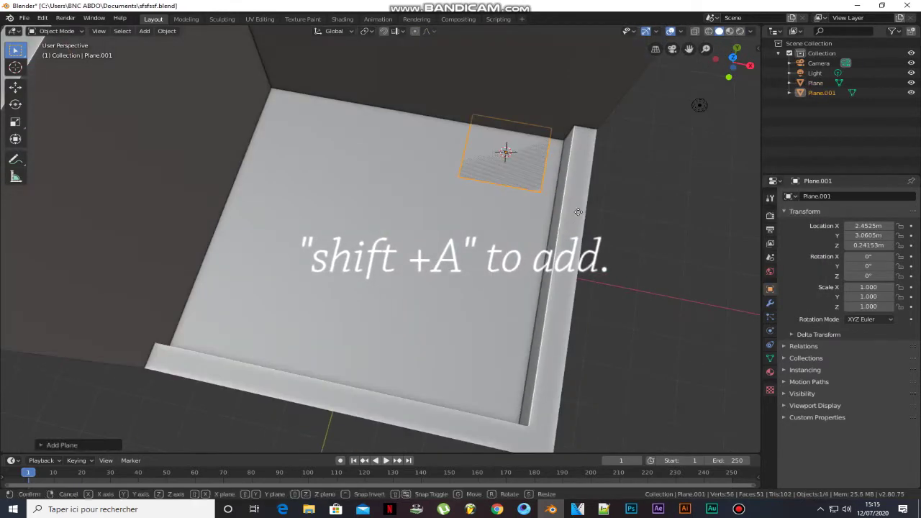
key("y")
left_click(576, 237)
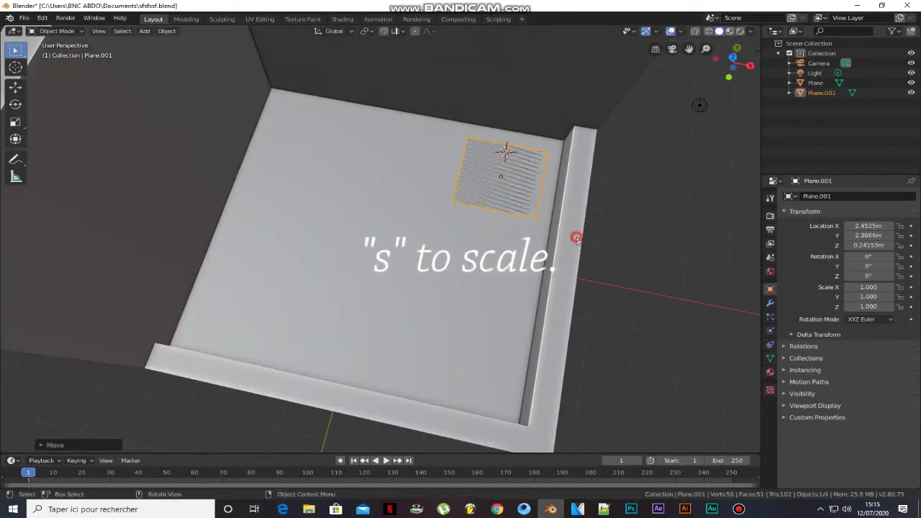
Step: Lengthen the new plane into a strip by moving its front edge along Y toward the opposite side of the room
key("Tab")
left_click(510, 215)
key("g")
key("y")
left_click(489, 396)
Step: Extrude the strip's face upward into a low block for the sofa base
middle_click_drag(489, 395, 531, 253)
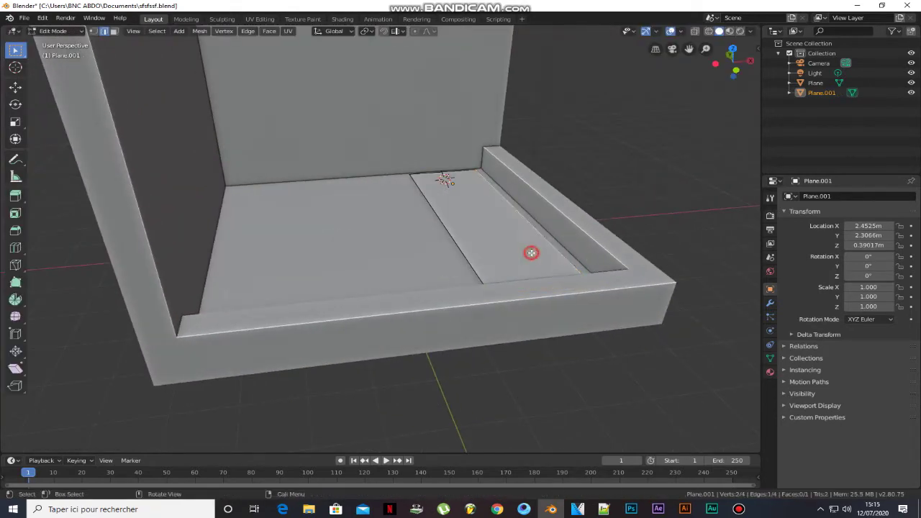
key("3")
left_click(531, 253)
key("e")
left_click(531, 243)
Step: Add a lengthwise loop cut to the sofa base close to its long edge beside the low rim
middle_click_drag(531, 243, 473, 154)
key("ctrl+r")
left_click(475, 154)
key("g")
key("y")
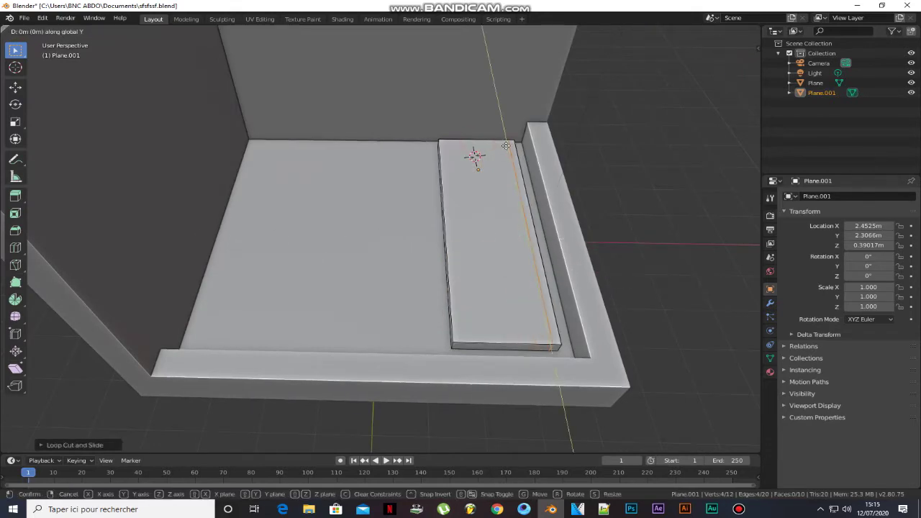
left_click(502, 146)
Step: Add two crosswise loop cuts to the sofa base and scale them apart along Y to near its ends
middle_click_drag(501, 146, 475, 112)
key("ctrl+r")
scroll(475, 111, "up", 1)
left_click(480, 113)
key("s")
key("y")
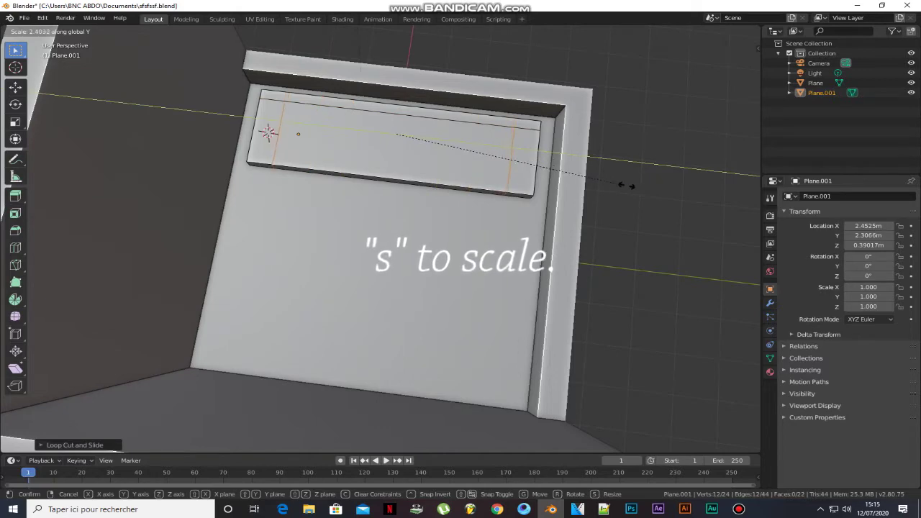
left_click(637, 188)
Step: Extrude the top faces along the sofa base's rear edge and both ends upward to form the backrest and armrests
scroll(637, 187, "up", 4)
middle_click_drag(637, 188, 153, 4)
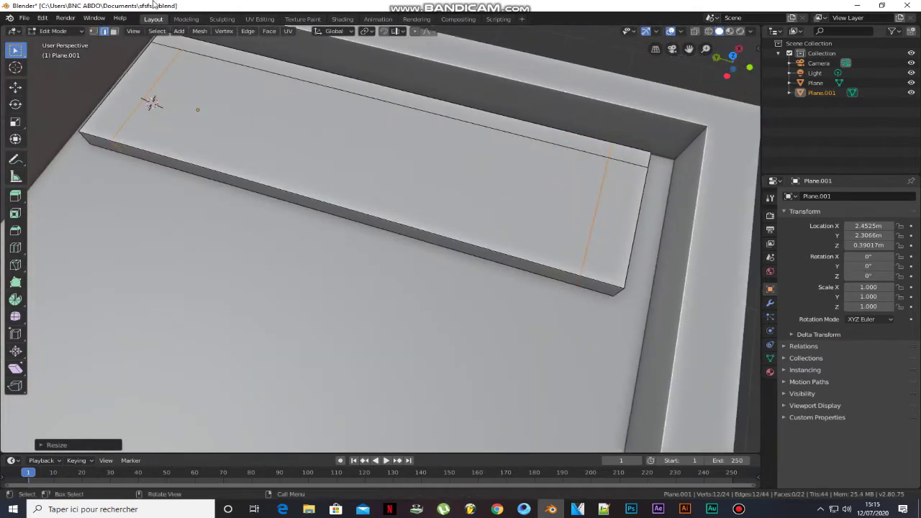
left_click(156, 68)
left_click(175, 41, "shift")
left_click(317, 77, "shift")
left_click(627, 154, "shift")
left_click(617, 205, "shift")
scroll(617, 205, "down", 2)
middle_click_drag(617, 205, 415, 276)
key("e")
left_click(503, 151)
Step: Apply a level 2 Subdivision Surface to the sofa and resume editing its mesh
key("Tab")
key("ctrl+2")
key("Tab")
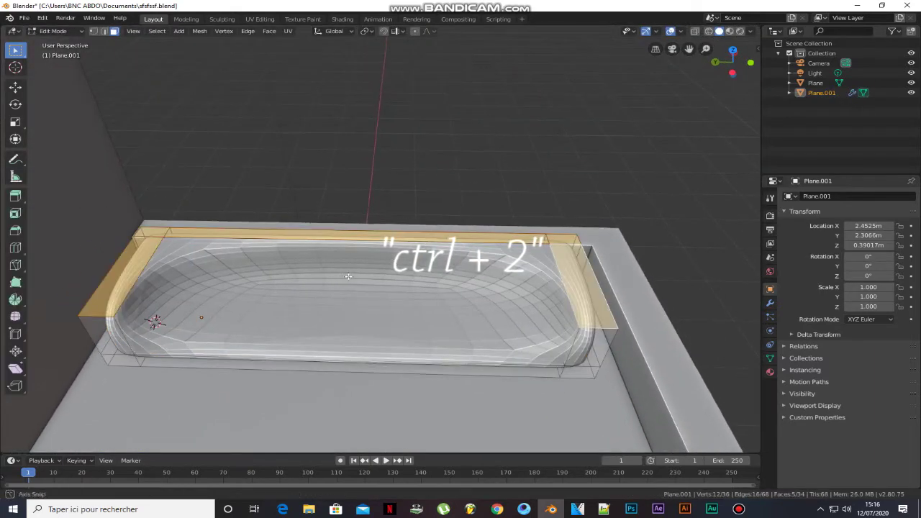
Step: Add two loop cuts across the sofa seat and scale them apart along Y until they sit tight against the armrests
middle_click_drag(347, 276, 358, 275)
key("ctrl+r")
scroll(351, 247, "up", 1)
left_click(350, 245)
right_click(352, 246)
key("s")
key("y")
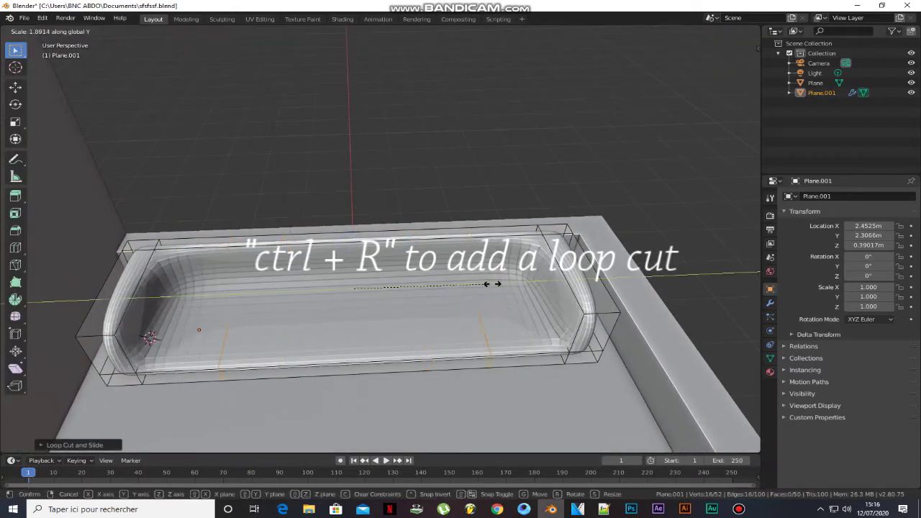
left_click(560, 290)
Step: Add two horizontal loop cuts around the armrests and backrest and scale them apart along Z to sharpen their edges
middle_click_drag(560, 290, 516, 335)
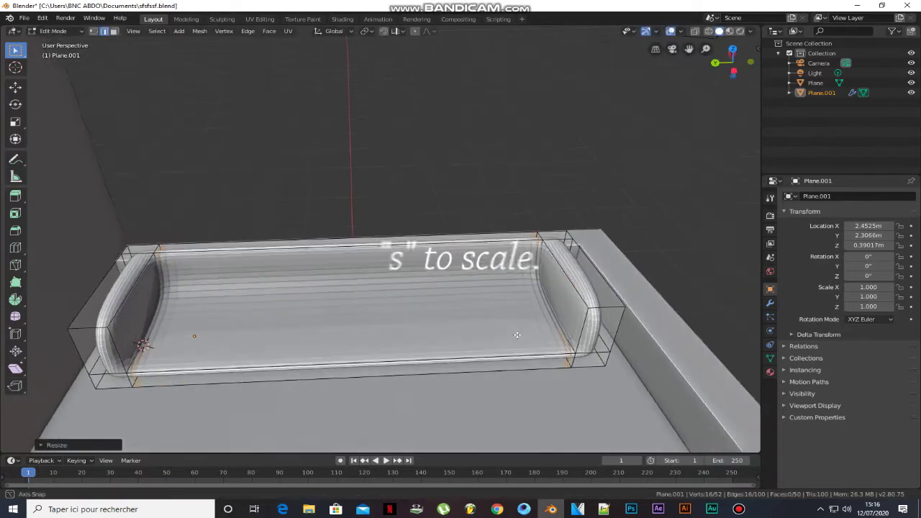
left_click(612, 337)
right_click(613, 340)
key("s")
key("z")
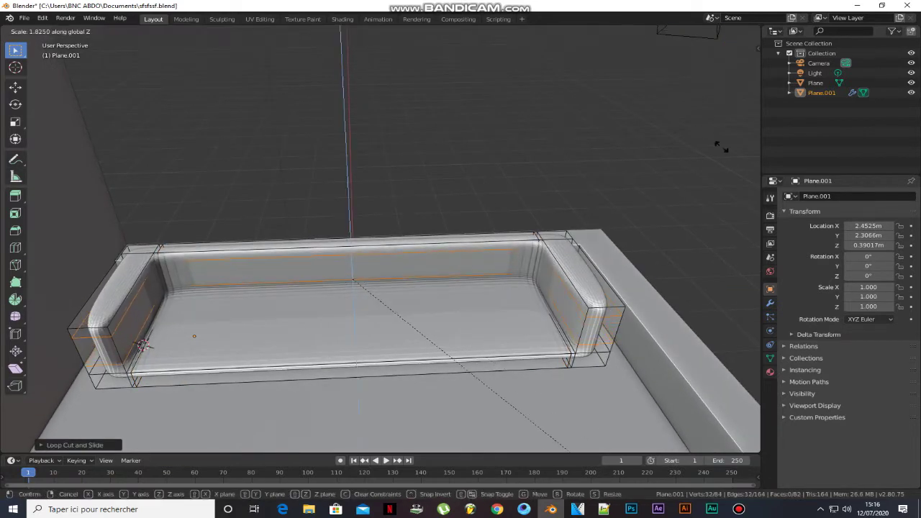
left_click(52, 280)
Step: Add another pair of loop cuts across the sofa's seat and backrest, spreading them toward the armrests
middle_click_drag(263, 269, 365, 277)
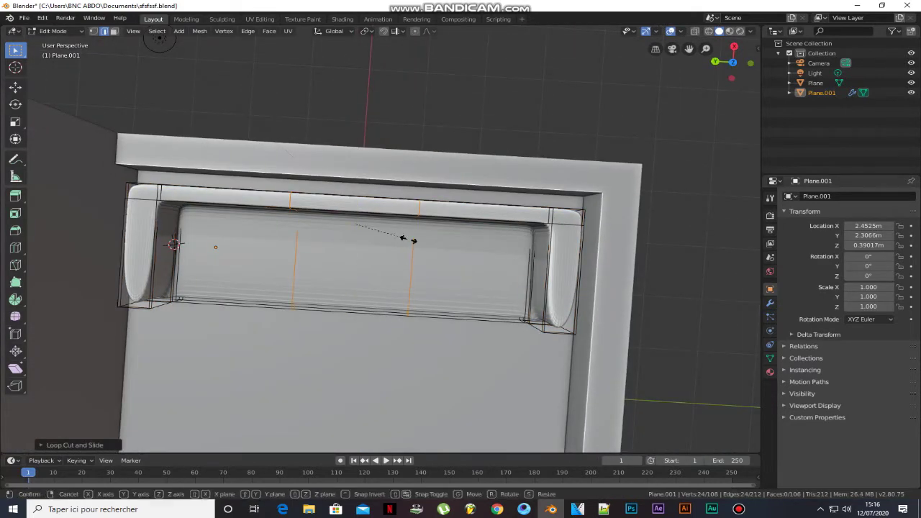
left_click(511, 266)
Step: Add two loop cuts along each armrest and scale them apart along Y to square off the armrest edges
middle_click_drag(511, 265, 465, 237)
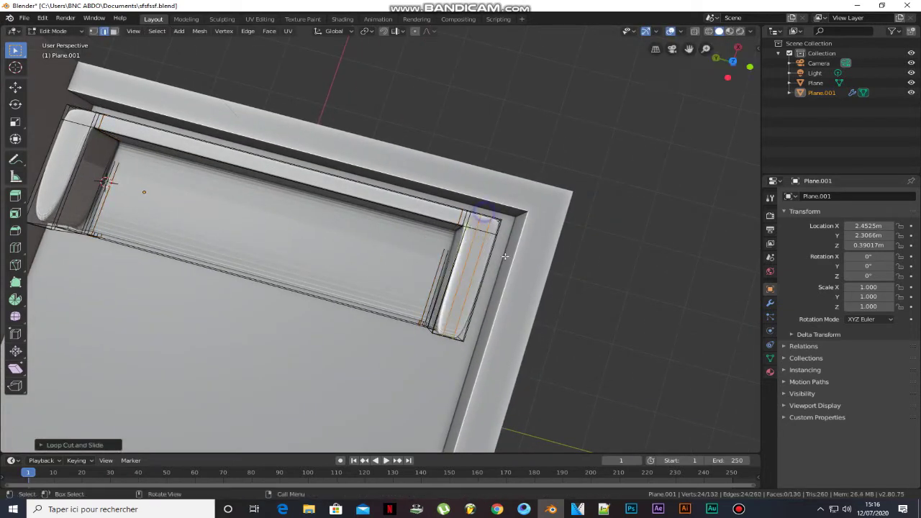
key("s")
left_click(532, 294)
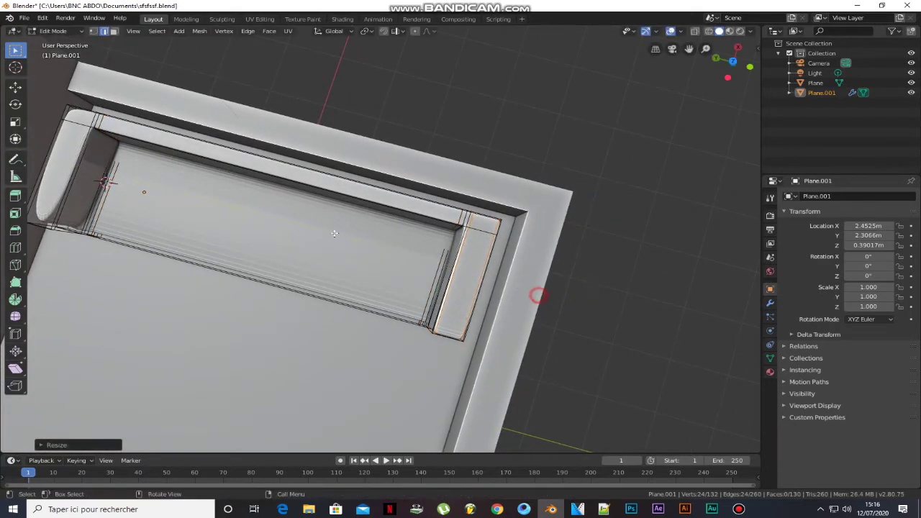
middle_click_drag(539, 294, 519, 245)
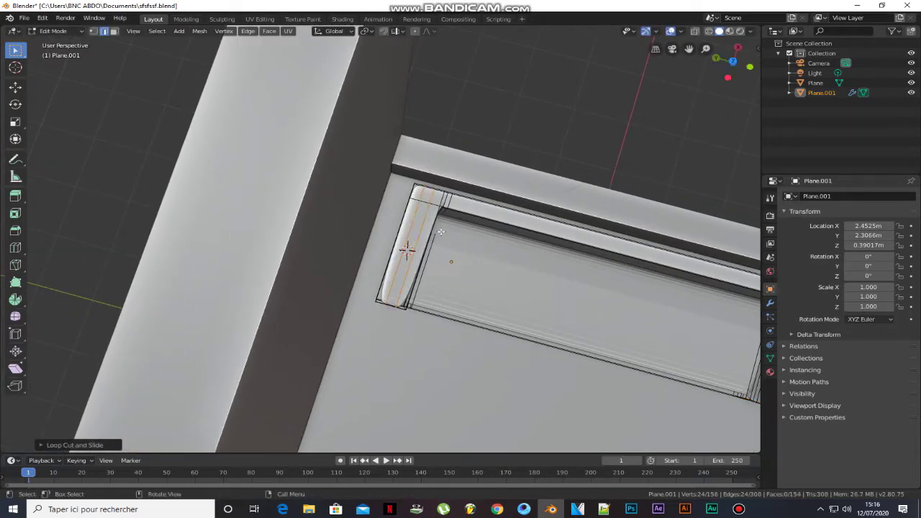
key("s")
key("y")
left_click(487, 265)
Step: Add two horizontal loop cuts around the sofa base and scale them apart along Z to sharpen its edges
middle_click_drag(488, 266, 487, 131)
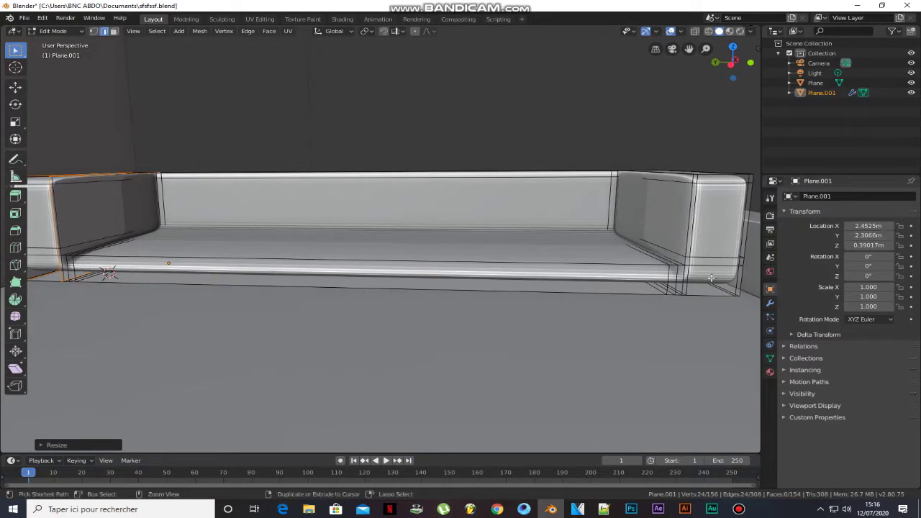
key("ctrl+r")
left_click(741, 284)
right_click(741, 284)
key("s")
key("z")
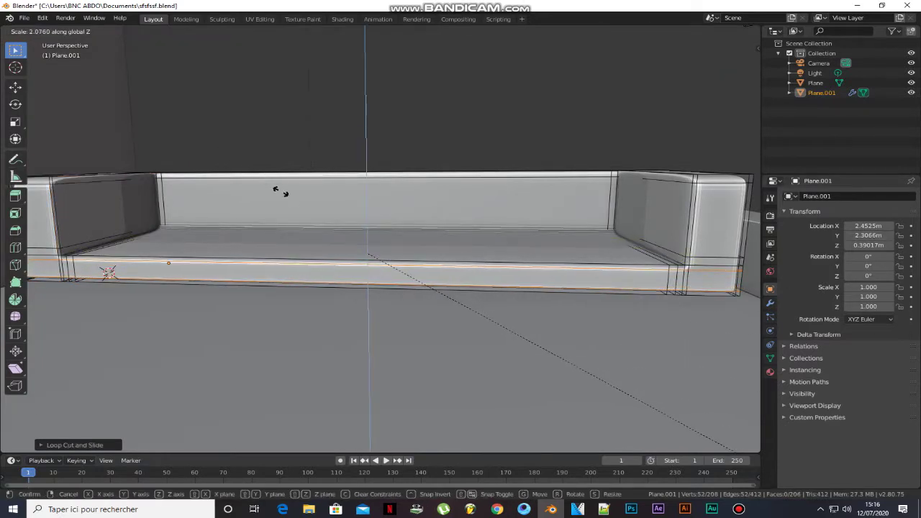
left_click(328, 231)
Step: Leave mesh editing and shade the sofa smooth
key("Tab")
middle_click_drag(399, 204, 351, 247)
right_click(360, 195)
left_click(359, 195)
Step: Add a cube on the seat beside the armrest nearest the tall wall and scale it to about 0.322
left_click(234, 293)
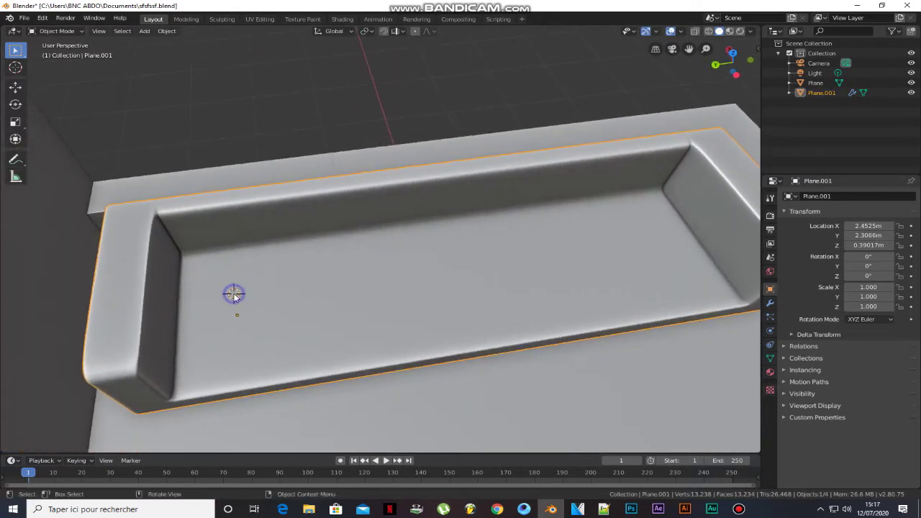
key("shift+a")
mouse_move(237, 295)
left_click(290, 305)
key("s")
left_click(294, 292)
Step: Raise the cube along Z to about 1 m so it sits on the seat
key("g")
key("z")
left_click(296, 272)
Step: Extend the cube's front face along X to the seat's front edge
key("Tab")
left_click(241, 304)
key("g")
key("y")
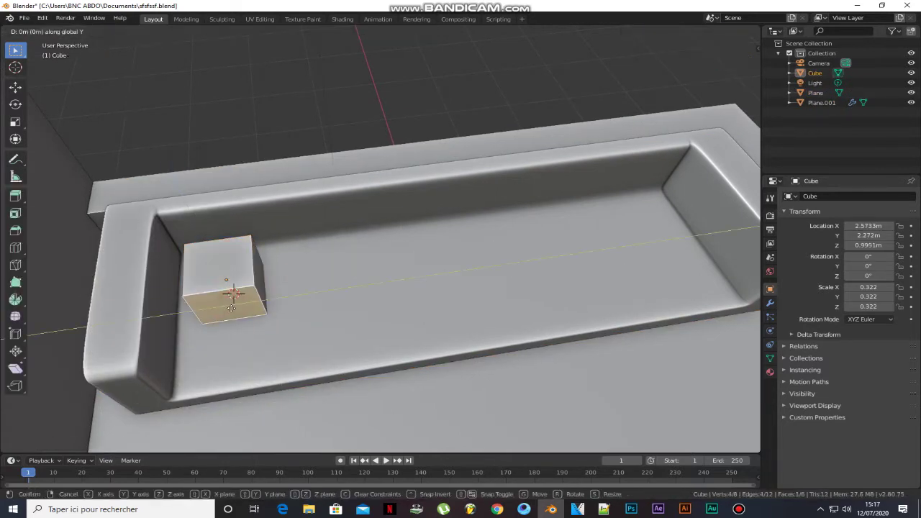
key("x")
left_click(268, 327)
Step: Extend the cube's side face away from the armrest by about 0.94 m along Y
left_click(267, 327)
key("g")
key("y")
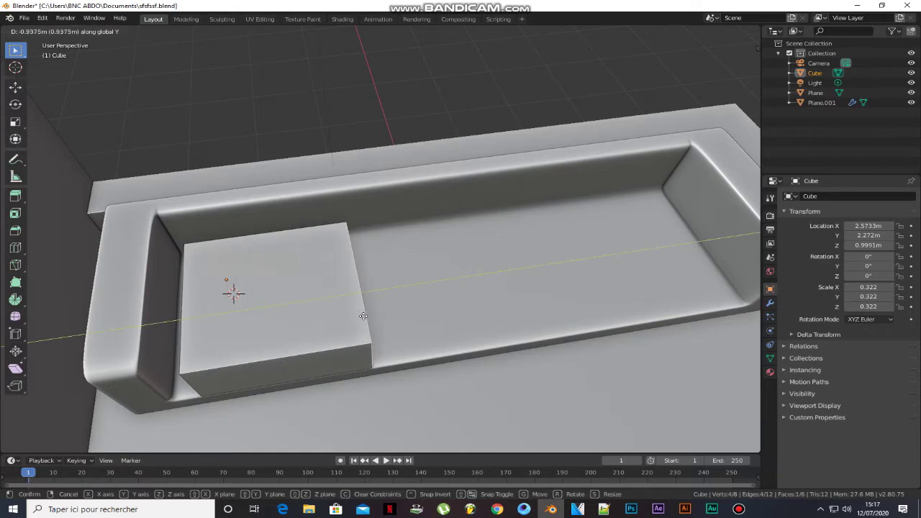
left_click(366, 314)
key("g")
right_click(348, 315)
Step: Move the cushion block along Y to about 2.55 m, up against the armrest
key("Tab")
key("g")
key("y")
left_click(323, 284)
Step: Adjust the cushion block's faces along X to fit it between the backrest and the seat's front edge
middle_click_drag(323, 282, 390, 236)
scroll(226, 216, "up", 3)
key("Tab")
left_click(407, 235)
key("g")
key("x")
left_click(446, 240)
key("g")
middle_click_drag(270, 254, 404, 274)
left_click(344, 244)
key("g")
key("x")
left_click(333, 245)
Step: Apply a level 3 Subdivision Surface to the cushion block
key("ctrl+3")
key("Tab")
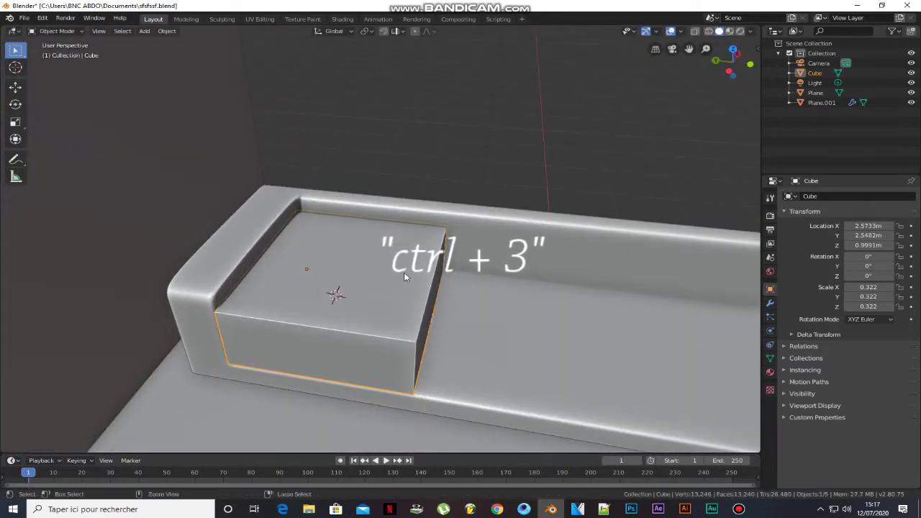
mouse_move(375, 307)
middle_mouse_down()
mouse_move(409, 295)
mouse_move(381, 292)
middle_mouse_up()
Step: Add two loop cuts across the cushion and scale them apart along Y by about 2.88 to sharpen its sides
key("Tab")
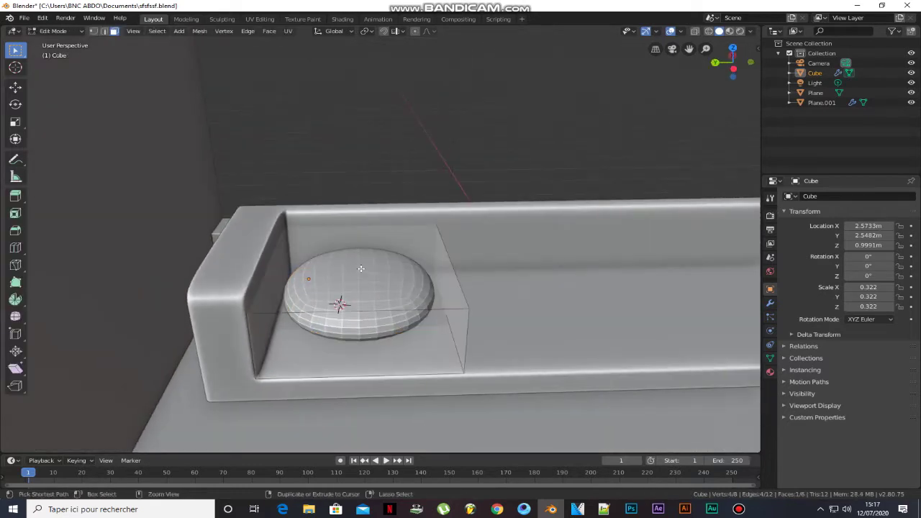
scroll(356, 238, "up", 1)
left_click(349, 216)
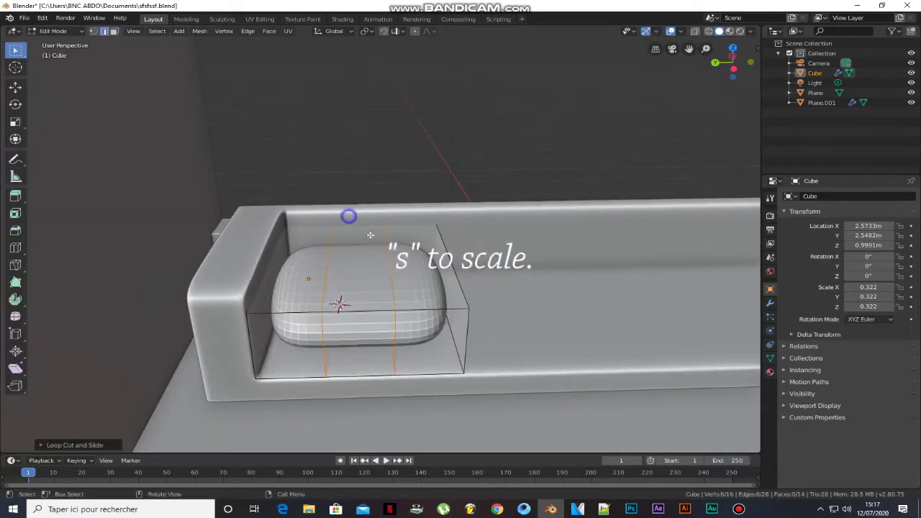
key("y")
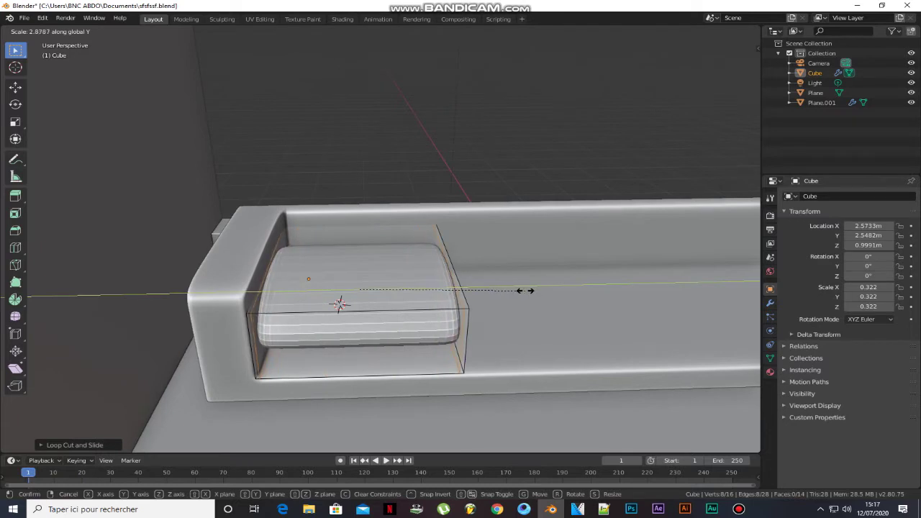
left_click(524, 290)
Step: Add two horizontal loop cuts around the cushion and scale them apart along Z to near its upper and lower edges
middle_click_drag(525, 287, 443, 296)
left_click(462, 323)
key("s")
key("z")
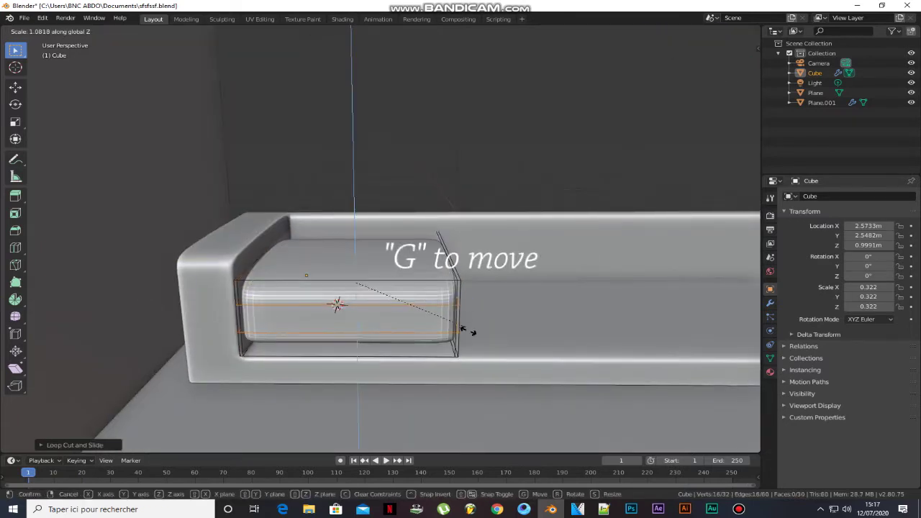
left_click(584, 36)
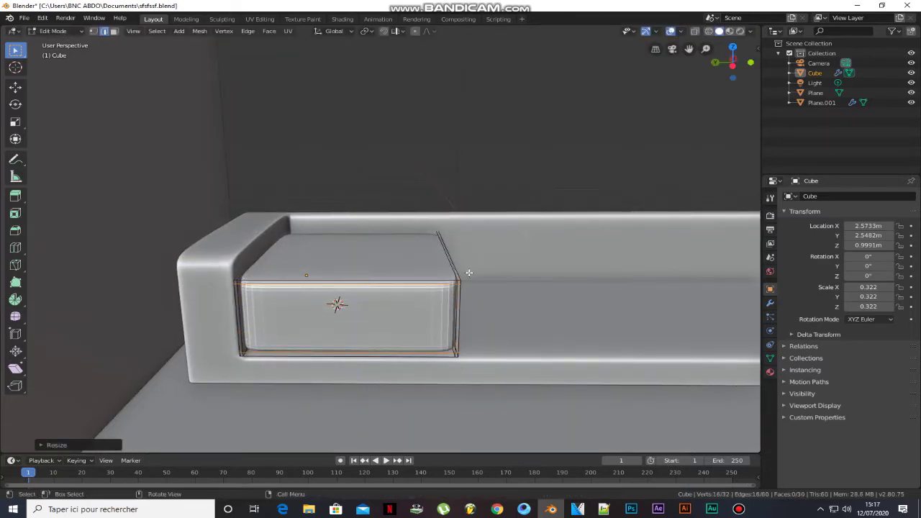
Step: Raise the cushion's top face along Z to give it a plump, rounded top
left_click(378, 266)
key("g")
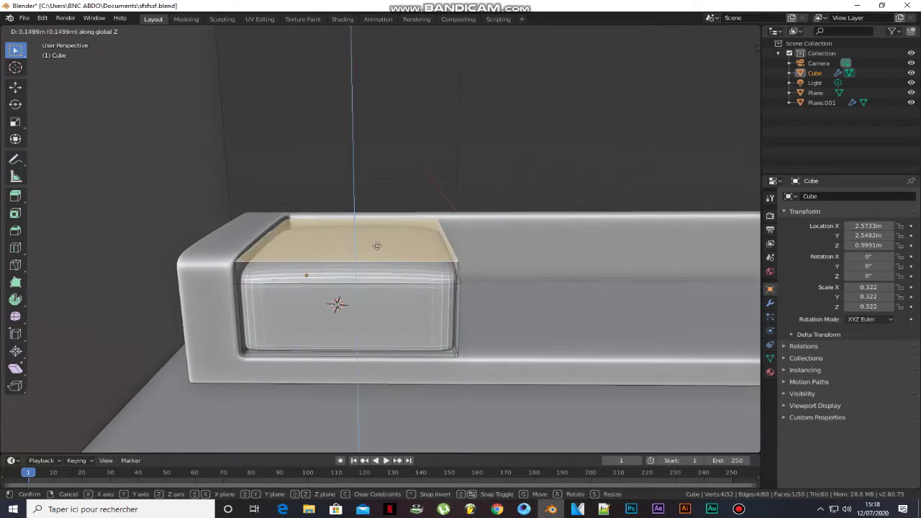
left_click(491, 321)
key("Tab")
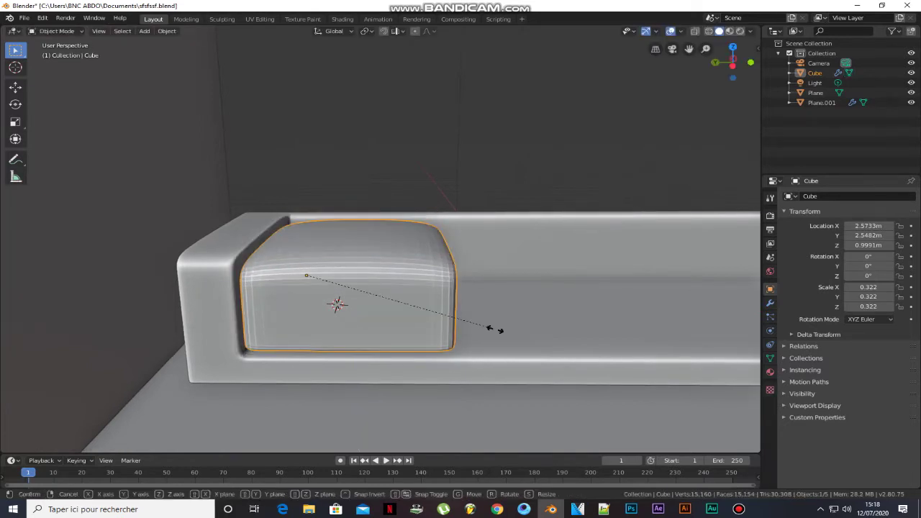
Step: Flatten the cushion to a Z scale of 0.250 and lower it to about Z 0.88 m
key("z")
left_click(459, 292)
key("g")
key("z")
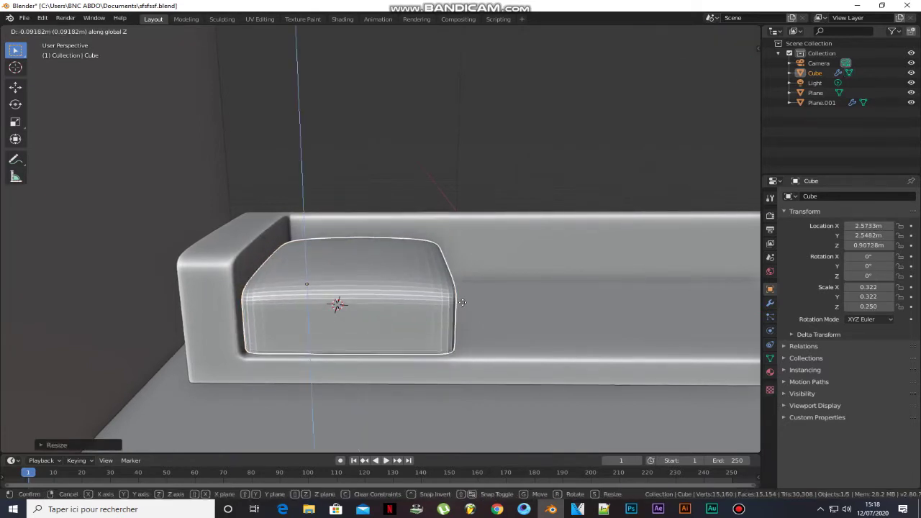
left_click(464, 304)
Step: Widen the cushion along Y to a scale of about 0.369
key("s")
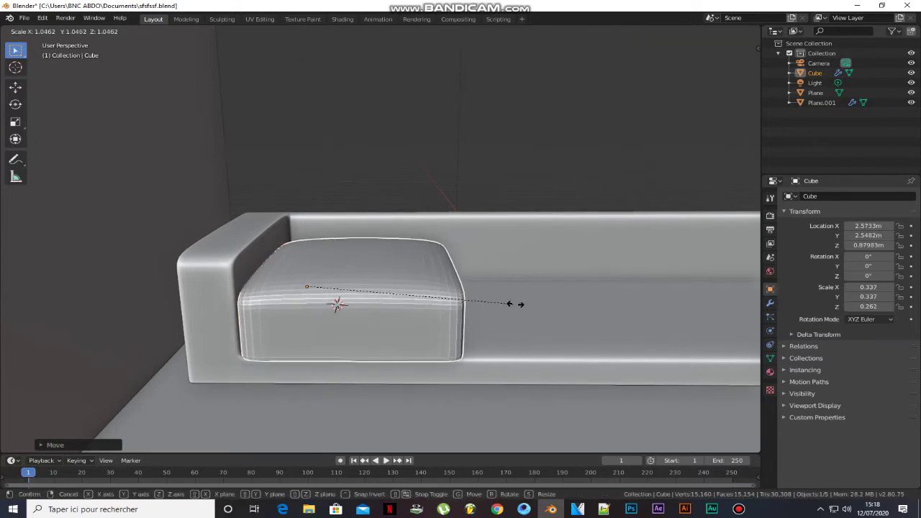
key("y")
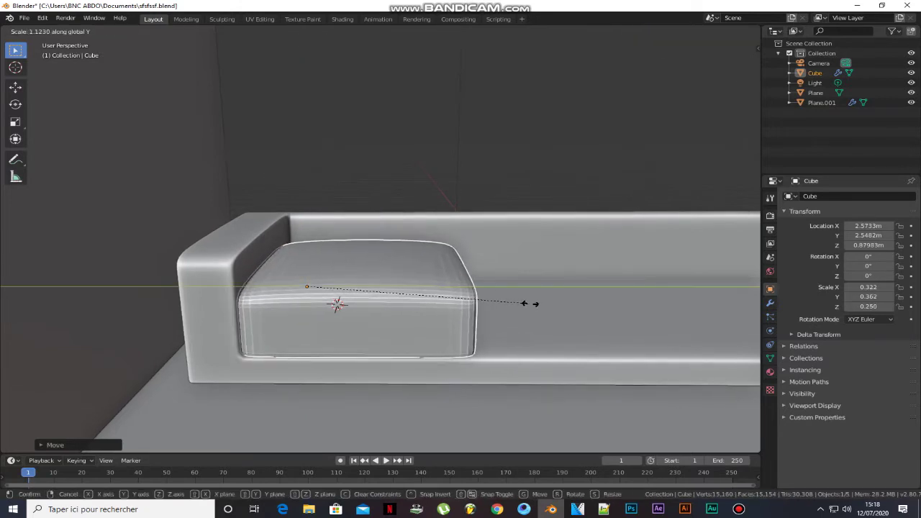
left_click(534, 303)
middle_click_drag(533, 303, 471, 255)
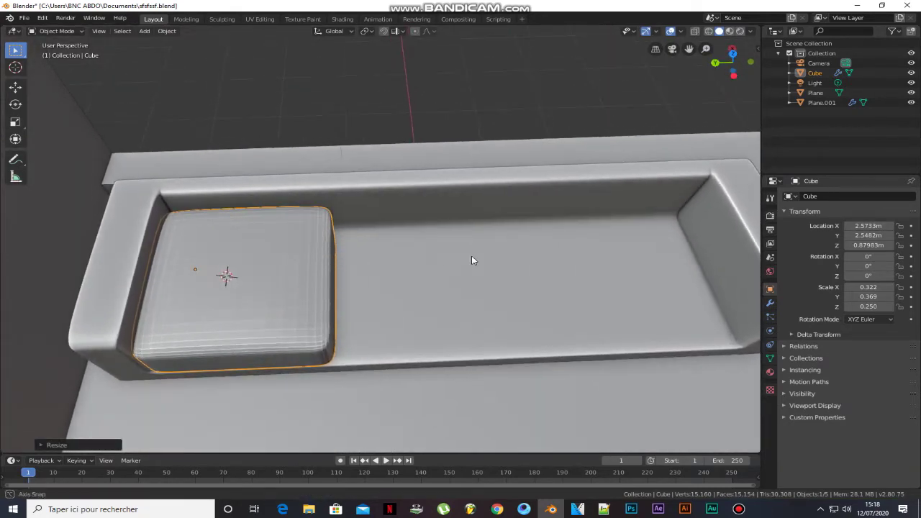
Step: Add a loop cut across the sofa frame at the armrest opposite the cushion
left_click(472, 255)
key("Tab")
middle_click_drag(515, 180, 576, 167)
key("ctrl+r")
left_click(629, 158)
left_click(629, 172)
key("Tab")
Step: Place another edge loop beside the inner edge of the far armrest, with a slide factor of about 0.82
middle_click_drag(632, 167, 584, 195)
middle_click_drag(584, 194, 436, 206, "shift")
key("Tab")
key("g")
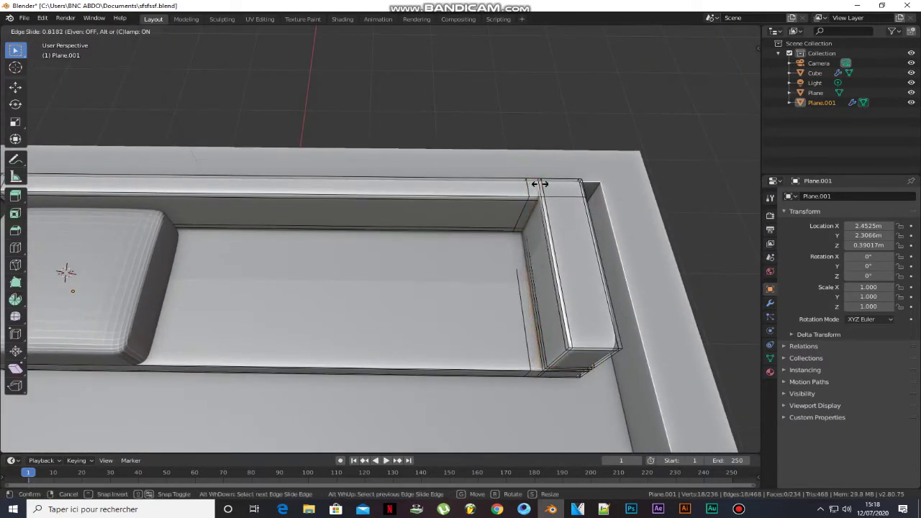
left_click(537, 184)
middle_click_drag(472, 207, 633, 194)
key("Tab")
Step: Duplicate the seat cushion along Y into the middle of the sofa
scroll(95, 266, "down", 1)
middle_click_drag(122, 251, 242, 245, "shift")
left_click(241, 245)
right_click(242, 245)
left_click(242, 245)
key("shift+d")
key("y")
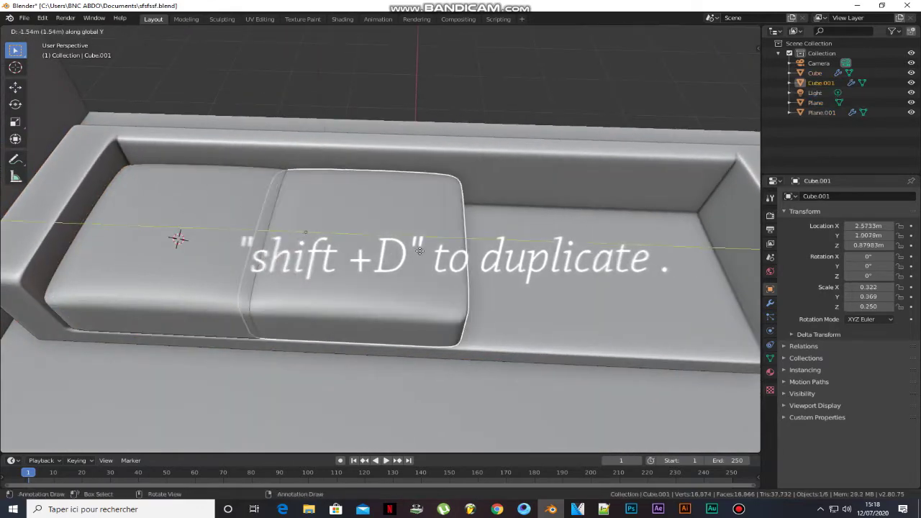
left_click(437, 252)
Step: Duplicate the cushion again along Y to the far armrest and stretch it along Y to a scale of about 0.387
key("shift+d")
key("y")
left_click(665, 254)
key("s")
key("y")
left_click(692, 253)
Step: Replace the middle cushion with a duplicate of the far one, moved along Y and scaled along Y to fill the gap
left_click(347, 232)
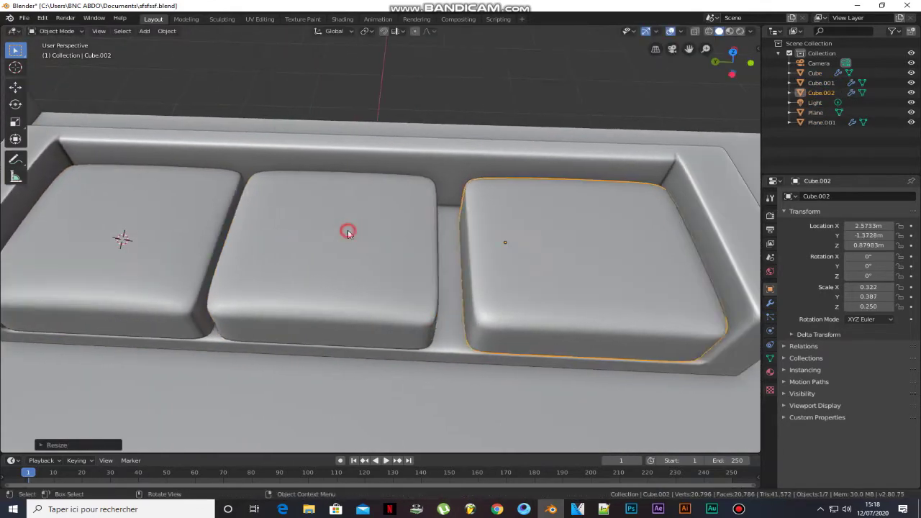
key("Delete")
left_click(488, 233)
key("shift+d")
key("y")
left_click(282, 238)
key("s")
key("y")
left_click(456, 243)
Step: Add a loop cut along the length of the sofa's backrest to tighten its edge
left_click(432, 86)
scroll(432, 87, "down", 5)
middle_click_drag(432, 86, 449, 148)
left_click(488, 365)
key("Tab")
left_click(425, 112)
left_click(418, 115)
key("Tab")
Step: Add a loop cut to the sofa frame and slide it to the backrest's outer edge, factor about -0.94
middle_click_drag(552, 254, 521, 273)
key("Tab")
key("ctrl+r")
left_click(472, 127)
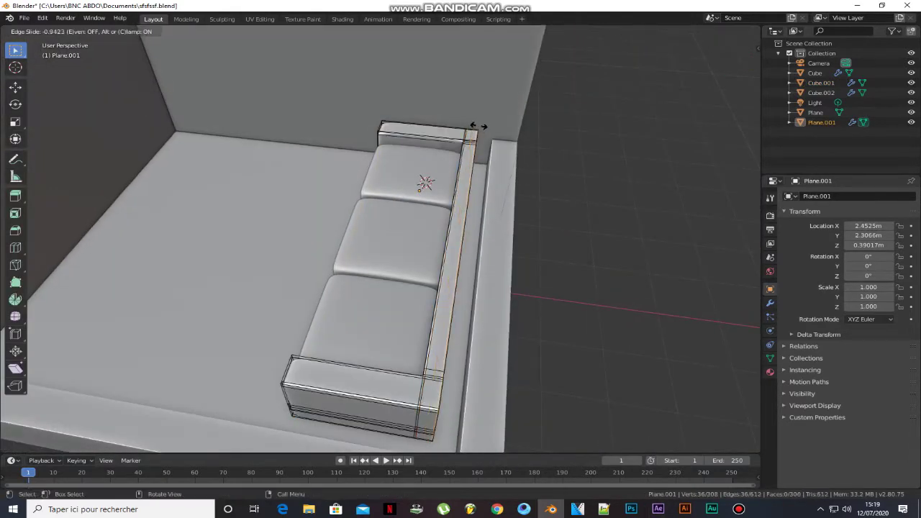
left_click(479, 125)
key("Tab")
Step: Check the sofa frame's mesh and smoothing from several angles and save the file
middle_click_drag(372, 391, 280, 345)
key("Tab")
middle_click_drag(454, 279, 396, 186)
scroll(388, 299, "up", 5)
key("Tab")
scroll(381, 302, "down", 10)
key("ctrl+s")
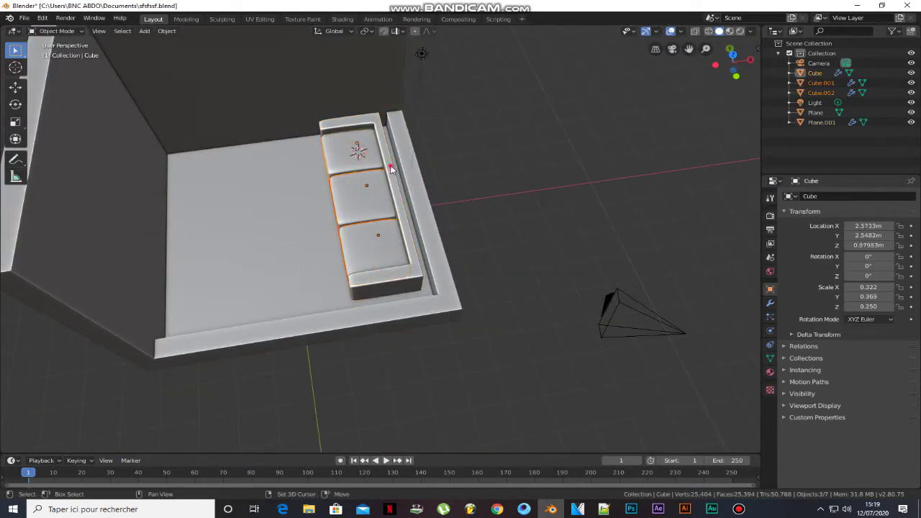
Step: Move the sofa frame and its three cushions together along X toward the low wall, placing the frame at about X 2.75 m
key("g")
key("x")
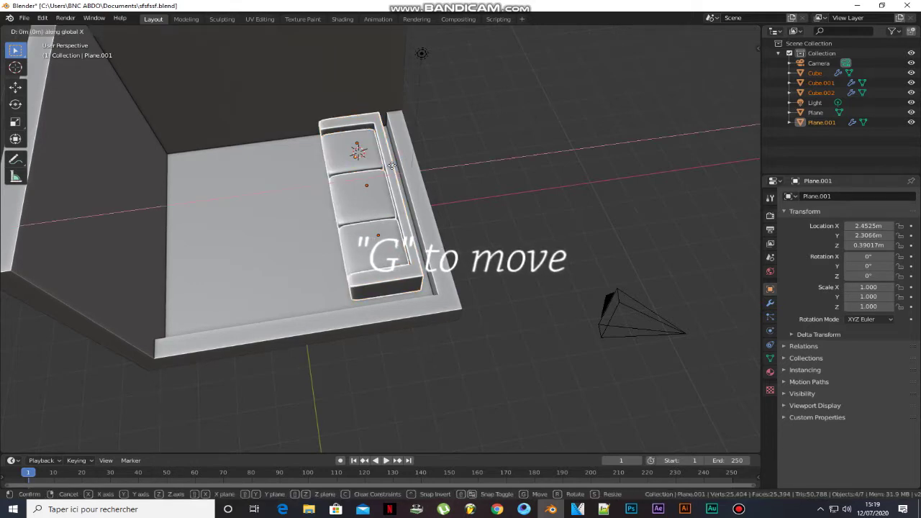
left_click(399, 166)
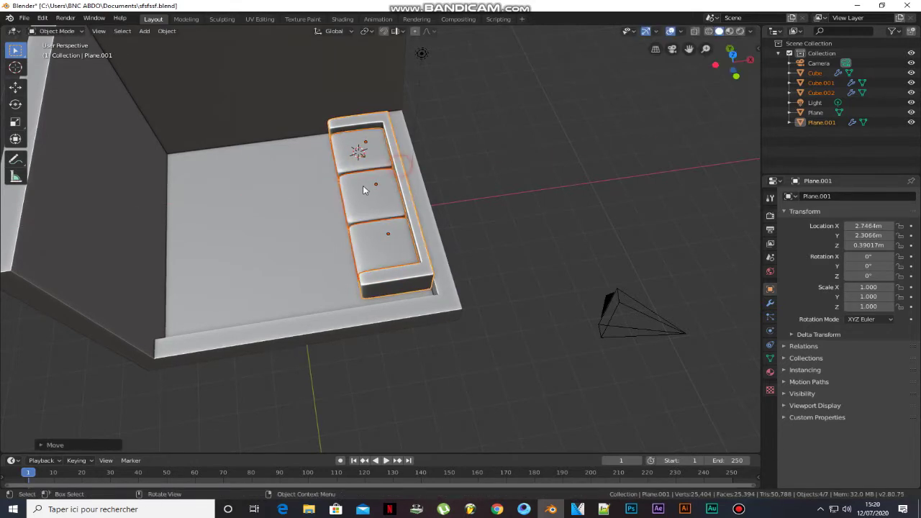
Step: Add a plane on the floor in front of the sofa and extend one short edge along the sofa's length
middle_click(313, 207, "alt")
key("shift+a")
left_click(356, 183)
key("Tab")
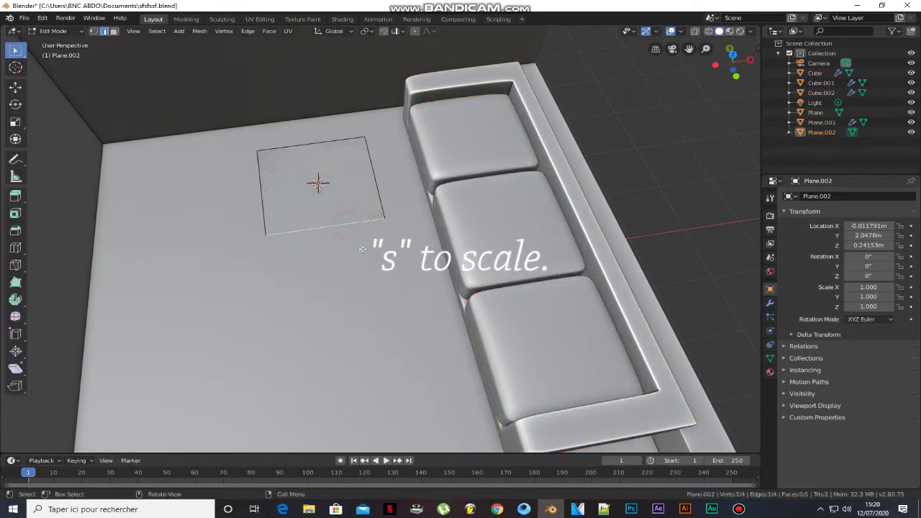
middle_click_drag(363, 245, 364, 203, "shift")
key("g")
left_click(446, 379)
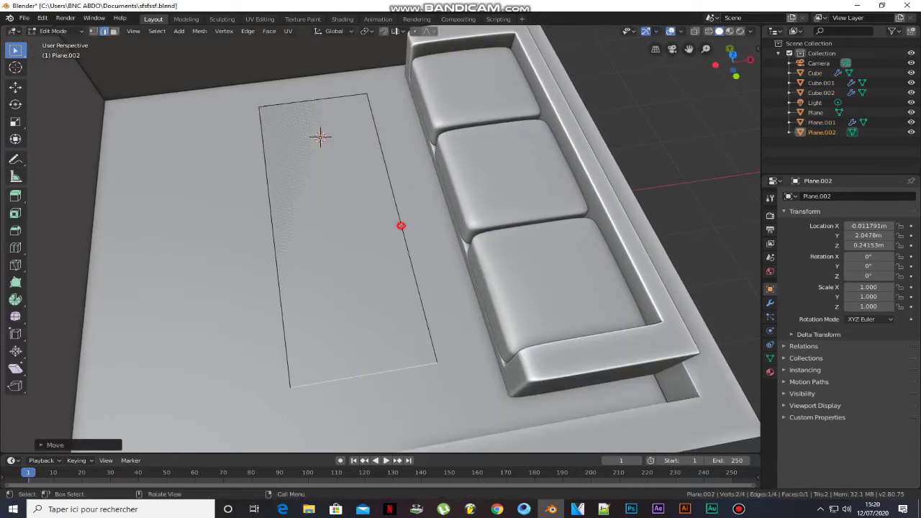
Step: Move the plane's long edge along X toward the sofa to widen the tabletop
left_click(401, 226)
key("g")
key("x")
left_click(434, 227)
Step: Raise the tabletop plane along Z to about 0.72 m
middle_click_drag(436, 237, 495, 203)
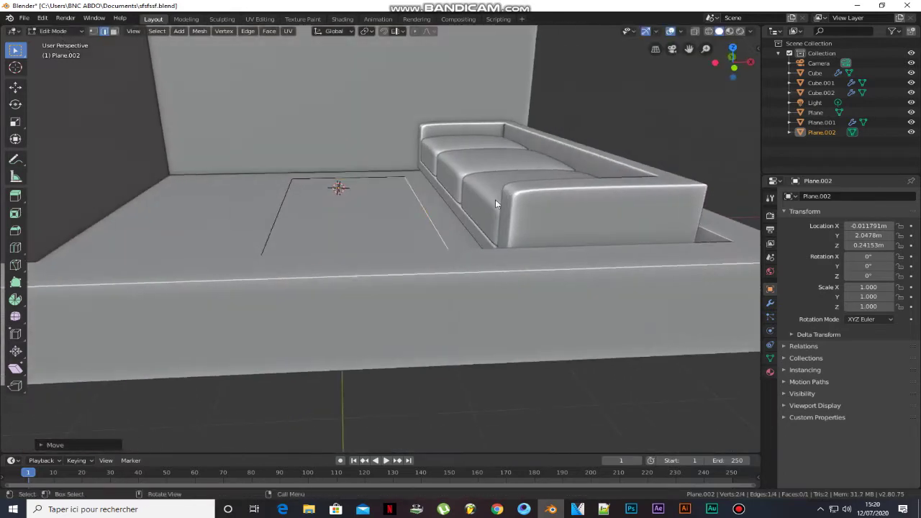
key("Tab")
key("g")
key("z")
left_click(469, 182)
Step: Extrude the tabletop face slightly upward to give it thickness
key("Tab")
key("3")
left_click(401, 202)
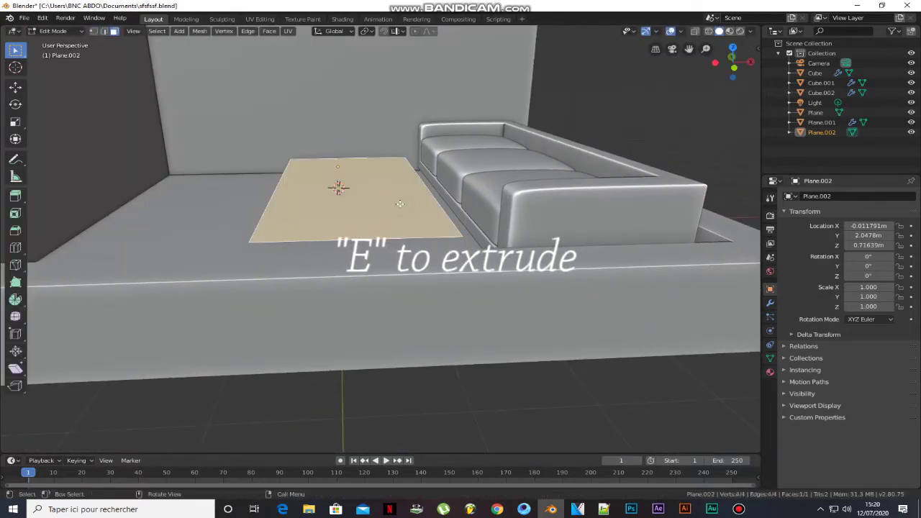
key("e")
left_click(398, 192)
Step: Move the table along Y to about 1.82 m so it lines up with the sofa
middle_click_drag(398, 189, 326, 208)
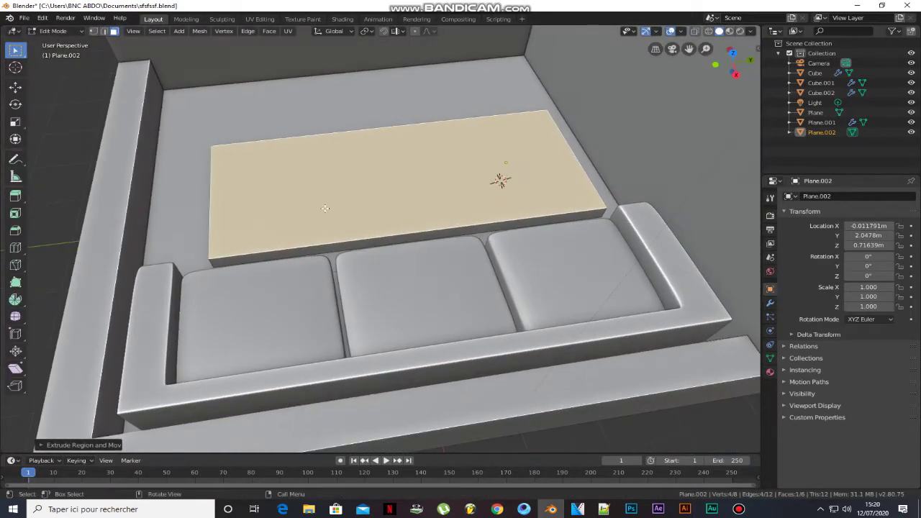
key("Tab")
key("g")
key("y")
left_click(371, 206)
Step: Add two loop cuts across the table and scale them apart along Y to near its ends
key("Tab")
key("ctrl+r")
scroll(371, 207, "up", 1)
left_click(371, 207)
key("s")
key("y")
left_click(590, 170)
Step: Extrude the end strips of the table's underside down to the floor as legs
middle_click_drag(208, 189, 362, 236)
key("3")
scroll(271, 150, "up", 5)
scroll(317, 155, "down", 4)
scroll(356, 281, "up", 4)
scroll(171, 148, "up", 2)
scroll(170, 148, "down", 2)
middle_click_drag(170, 148, 162, 130)
middle_click_drag(312, 121, 439, 117)
key("e")
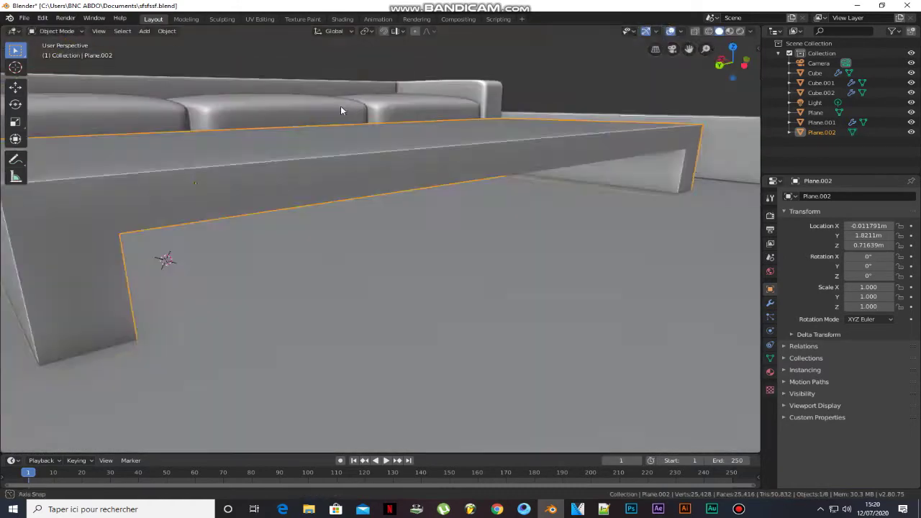
Step: Scale the table along X and reposition it along X in front of the sofa
middle_click_drag(340, 107, 327, 192)
key("s")
key("x")
left_click(469, 237)
key("g")
key("x")
left_click(477, 236)
scroll(477, 237, "down", 3)
Step: Add two vertical loop cuts to the room's tall wall facing the sofa and scale them apart along Y
left_click(327, 192)
key("Tab")
left_click(327, 192)
left_click(281, 109)
left_click(281, 108)
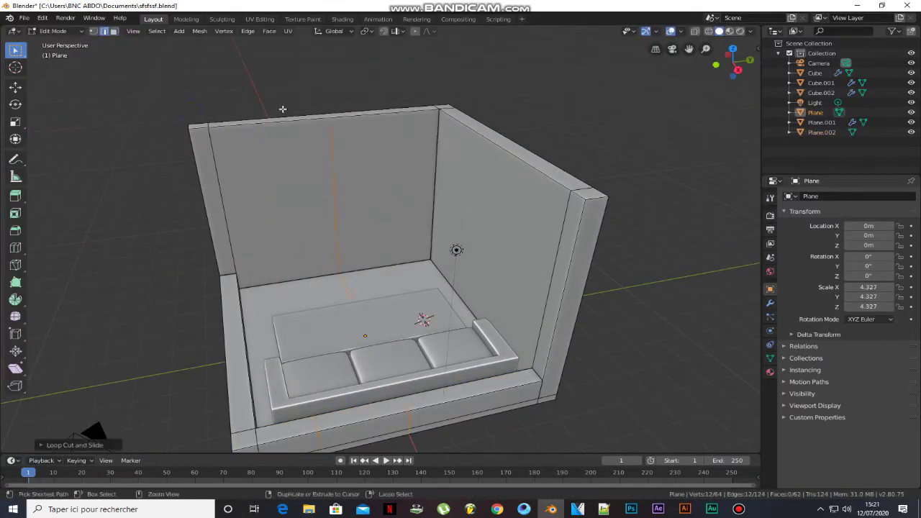
key("ctrl+z")
middle_click_drag(281, 108, 306, 93)
left_click(412, 137)
right_click(412, 136)
key("s")
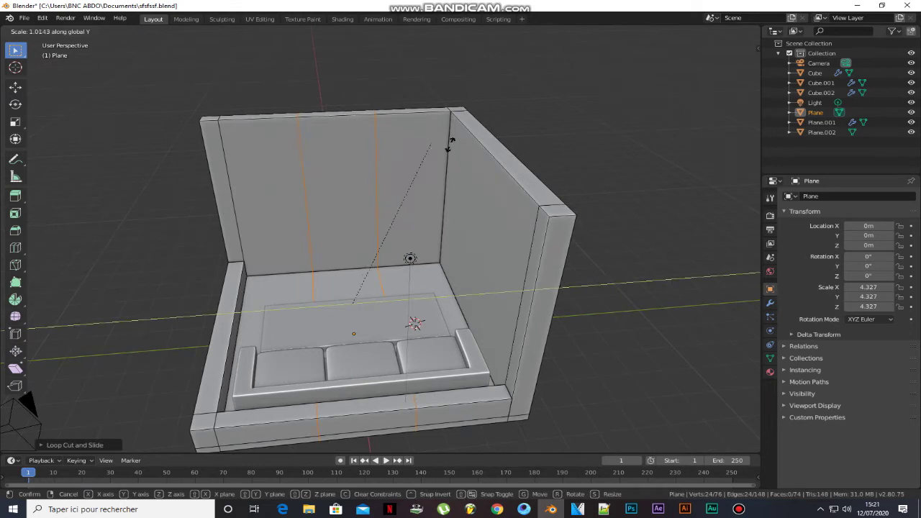
left_click(728, 167)
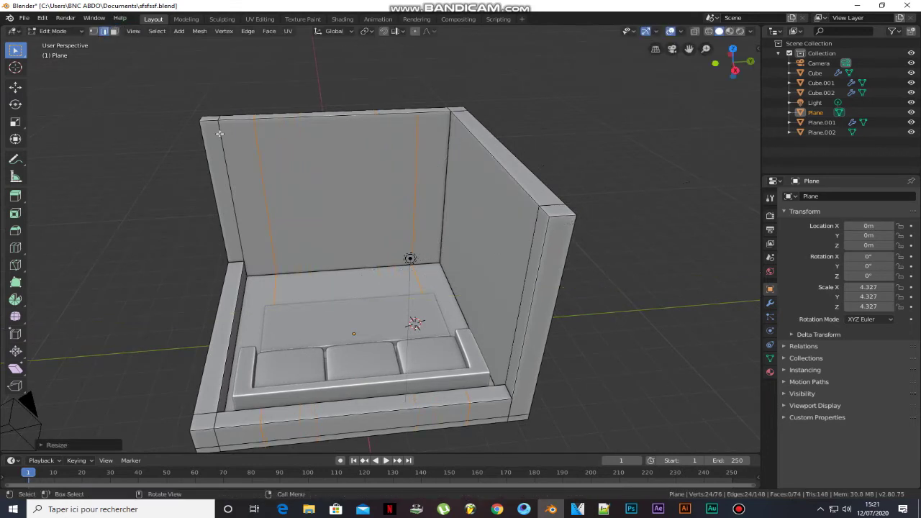
Step: Extrude the wide middle face of the wall facing the sofa slightly into the room as a raised panel
left_click(114, 34)
middle_click_drag(366, 256, 408, 248)
left_click(370, 210)
middle_click_drag(285, 227, 318, 220)
key("e")
left_click(316, 221)
key("Tab")
Step: Extrude the top faces of both tall walls upward twice to heighten the walls in two bands
middle_click_drag(360, 191, 387, 208)
key("Tab")
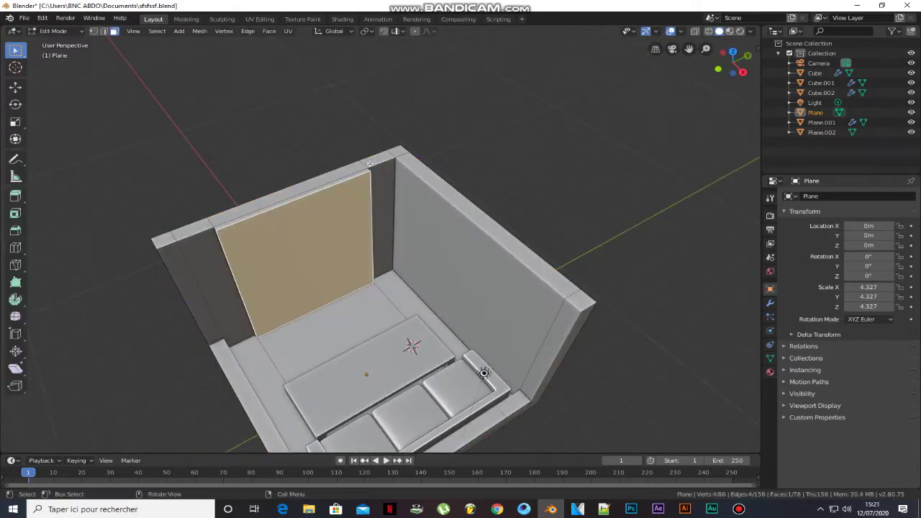
left_click(379, 159)
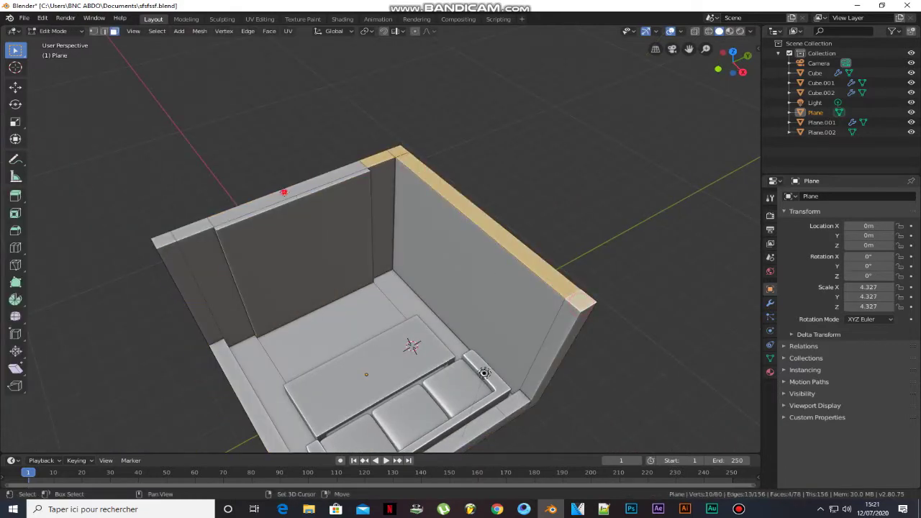
middle_click_drag(185, 253, 211, 244)
key("e")
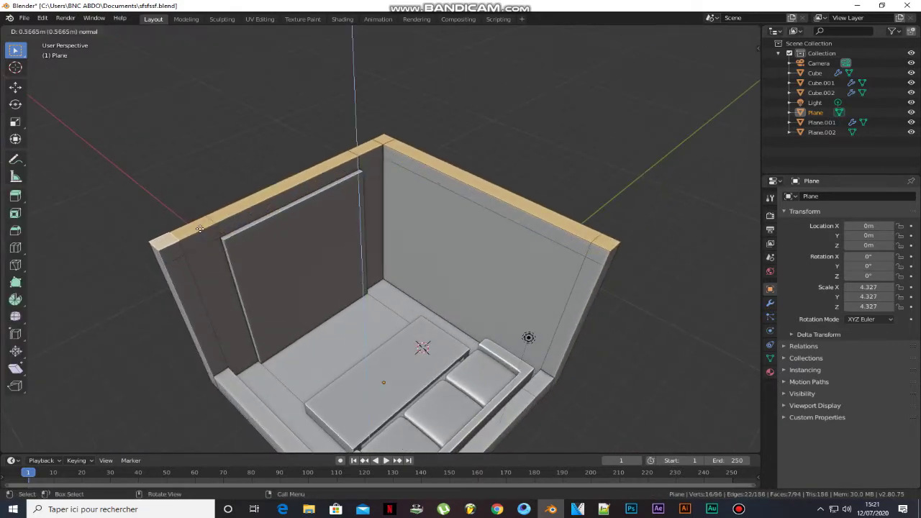
left_click(206, 232)
key("e")
left_click(199, 219)
Step: Extrude the inner faces of the top band on both tall walls slightly into the room as a projecting ledge
left_click(175, 232)
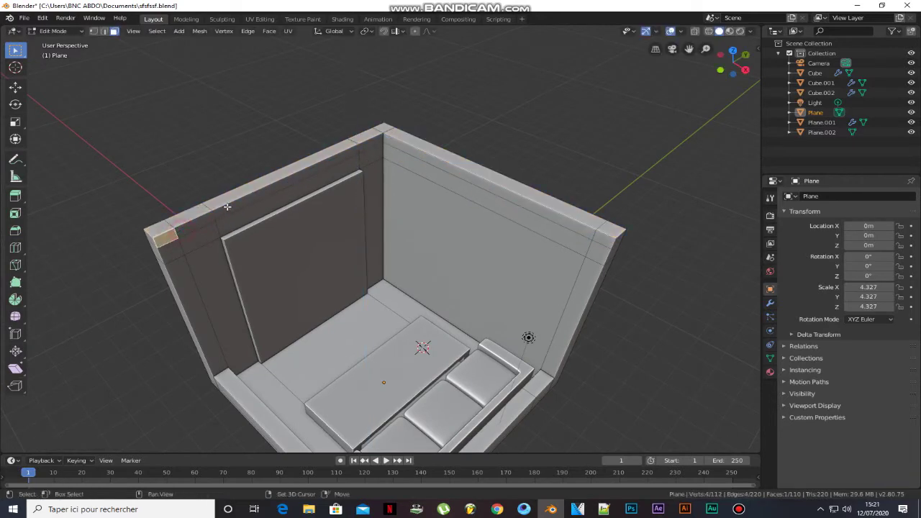
left_click(600, 238)
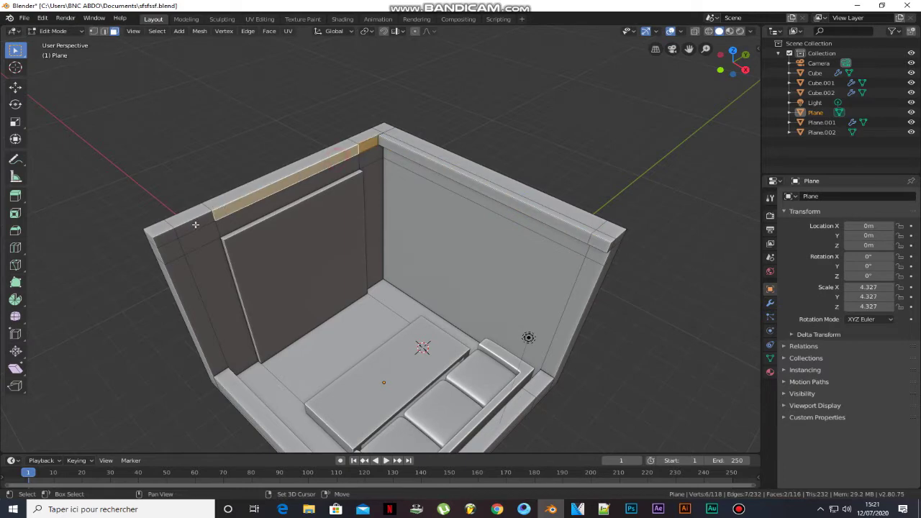
left_click(185, 227, "shift")
key("e")
left_click(196, 232)
key("Tab")
left_click(552, 175)
Step: Add a plane on the upper part of the plain tall wall and rotate it 90° about X
mouse_move(558, 205)
middle_mouse_down()
mouse_move(551, 185)
mouse_move(544, 195)
middle_mouse_up()
scroll(448, 281, "up", 4)
middle_click_drag(448, 281, 467, 258)
right_click(423, 129, "shift")
key("shift+a")
mouse_move(422, 129)
left_click(497, 135)
type("rx90")
key("Return")
Step: Stretch the plane vertically to a scale of about 1.589 and move it along Z to about 5.93 m, below the ledge
key("s")
key("z")
left_click(504, 212)
key("g")
key("z")
left_click(503, 249)
key("g")
key("x")
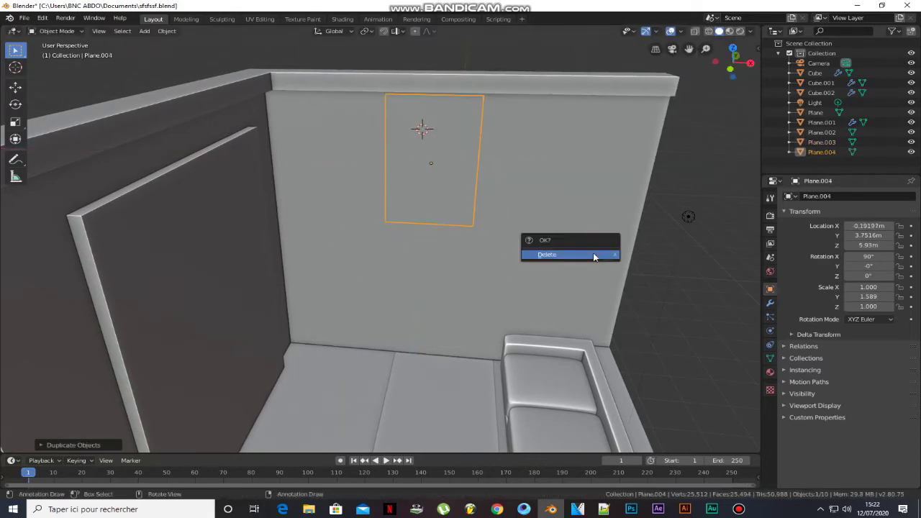
left_click(596, 255)
Step: Move the upright plane along Y to about 3.69 m so it stands just off the wall
left_click(435, 181)
scroll(431, 211, "up", 4)
key("g")
key("y")
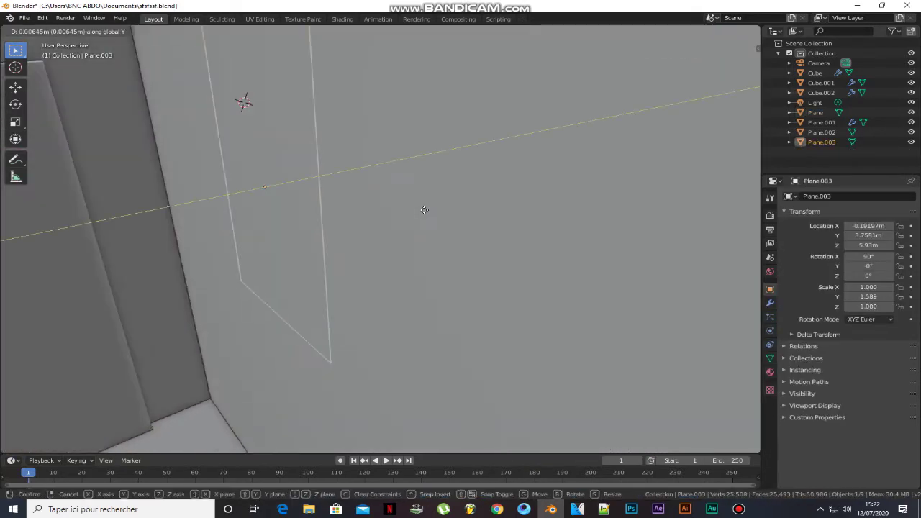
left_click(358, 224)
Step: Extrude the plane into a thin panel and set it back against the wall at about Y 3.754 m
scroll(338, 207, "down", 2)
key("Tab")
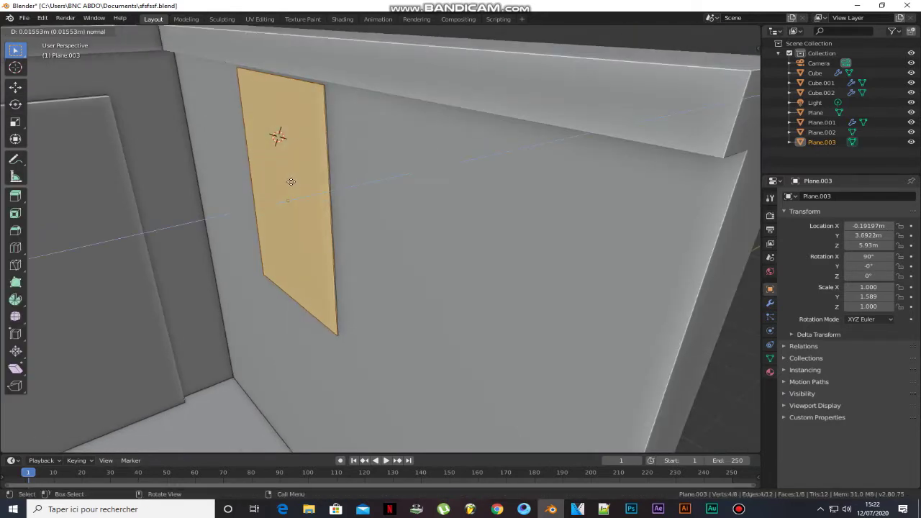
left_click(319, 189)
key("Tab")
left_click(323, 187)
scroll(323, 187, "down", 4)
middle_click_drag(323, 188, 356, 241)
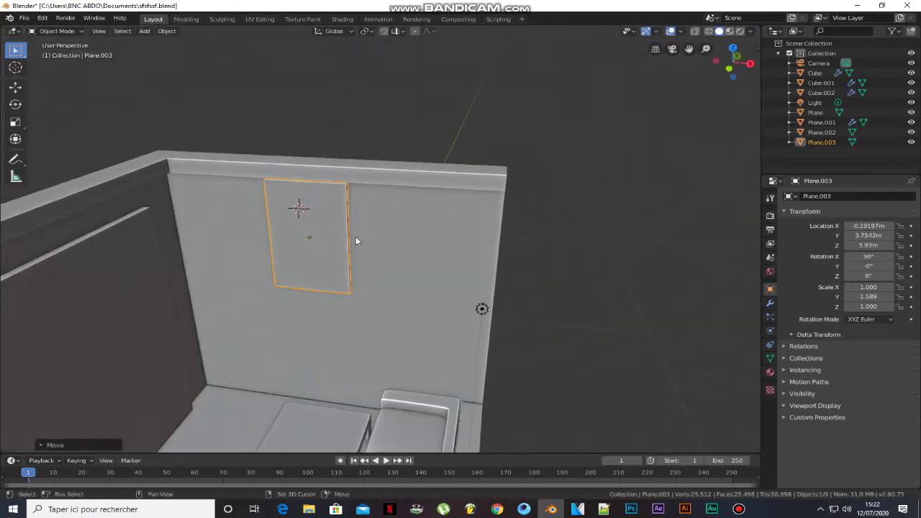
Step: Duplicate the wall panel along X to about 2.76 m to make a second panel beside it
left_click(564, 267)
scroll(433, 315, "down", 5)
middle_click_drag(434, 316, 431, 309)
scroll(425, 277, "up", 5)
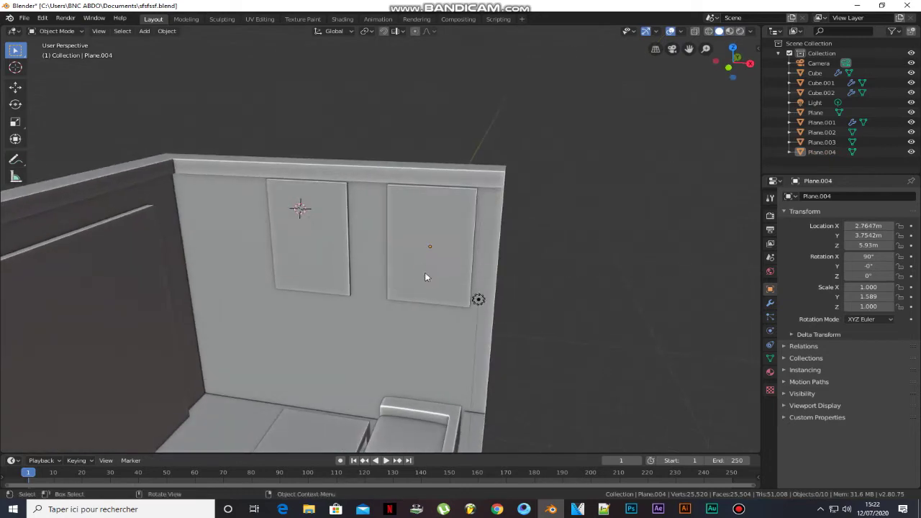
Step: Stretch both wall panels vertically to a scale of about 1.672 and lower them along Z to about 5.72 m
key("Escape")
key("g")
key("z")
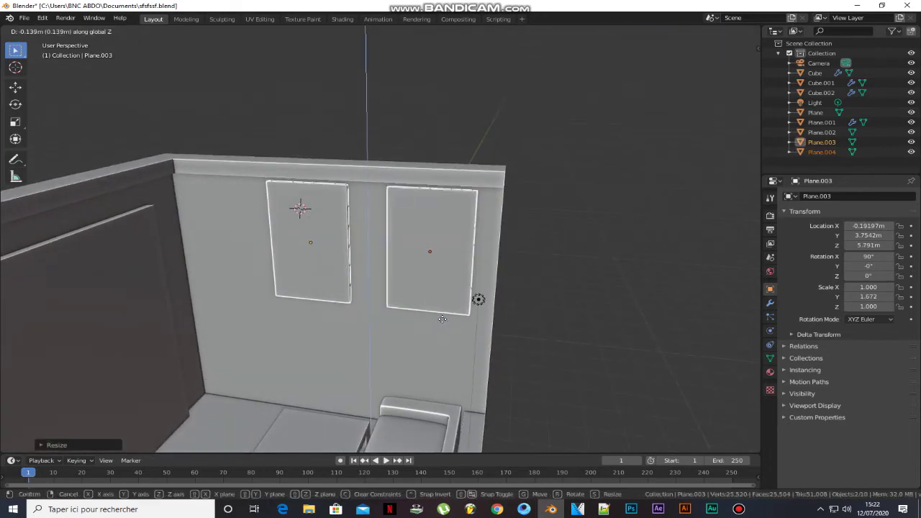
left_click(440, 324)
left_click(550, 309)
Step: Add a plane on the raised panel of the wall facing the sofa and rotate it 90° about Y
middle_click_drag(540, 309, 347, 241)
scroll(347, 237, "up", 5)
right_click(348, 206, "shift")
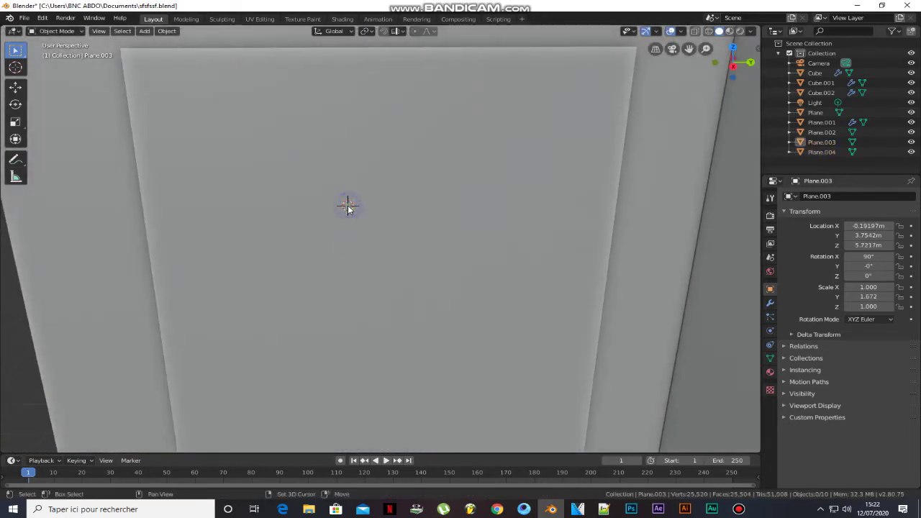
key("shift+a")
left_click(415, 222)
type("ry90")
middle_click_drag(414, 223, 432, 222)
key("Return")
Step: Widen the new plane along Y and position it along Y on the raised wall panel
key("g")
key("y")
left_click(441, 221)
key("s")
key("y")
left_click(523, 226)
key("g")
key("y")
left_click(534, 226)
Step: Adjust the plane's height along Z in two passes and lower it into place on the raised wall panel
key("s")
key("z")
left_click(508, 342)
key("g")
key("z")
left_click(509, 380)
key("s")
key("z")
left_click(526, 346)
key("g")
key("z")
left_click(524, 355)
Step: Extrude the rectangular plane into a thin screen panel and save the file
middle_click_drag(454, 307, 392, 232)
key("Tab")
left_click(452, 298)
key("Tab")
key("ctrl+s")
Step: Add another plane at the upper corner of the screen panel and rotate it 90° about Y
scroll(454, 219, "down", 3)
scroll(453, 218, "up", 8)
key("shift+a")
mouse_move(341, 198)
left_click(376, 199)
type("r")
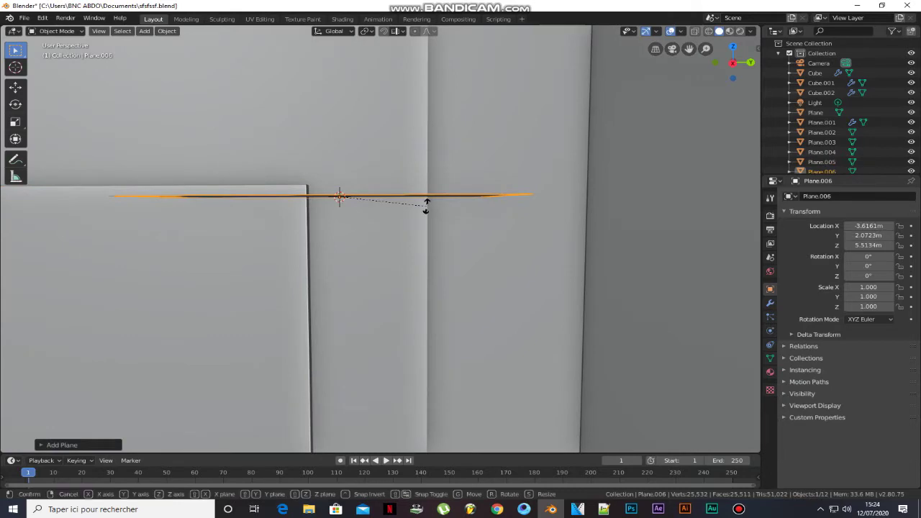
type("y90")
key("Return")
Step: Scale the plane into a tall strip of about 1.372 by 0.319 and place it beside the screen at Y 2.2414 m, Z 4.2675 m
key("s")
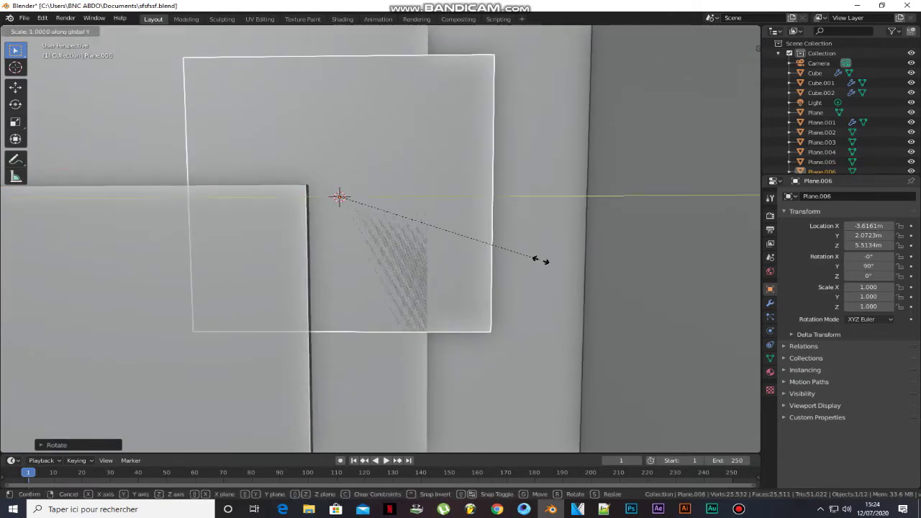
left_click(380, 231)
key("g")
key("y")
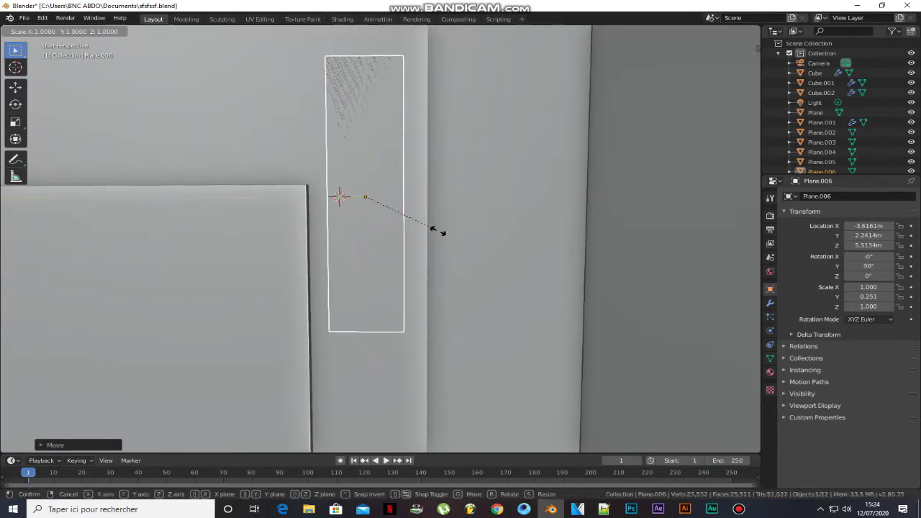
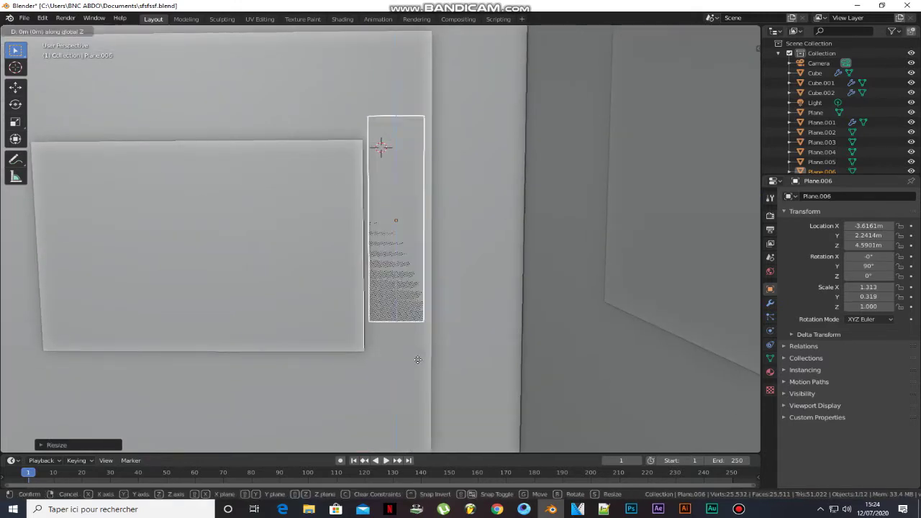
Step: Extrude the tall strip's face out from the wall to form a box
scroll(430, 313, "up", 2)
key("Tab")
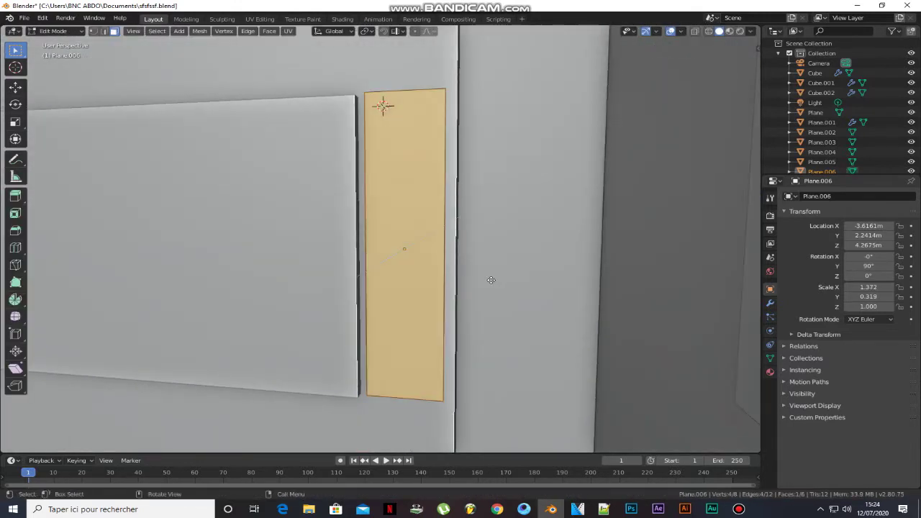
key("e")
left_click(483, 269)
Step: Inset the box's front face by about 0.027 and extrude it inward as a shallow recess
key("i")
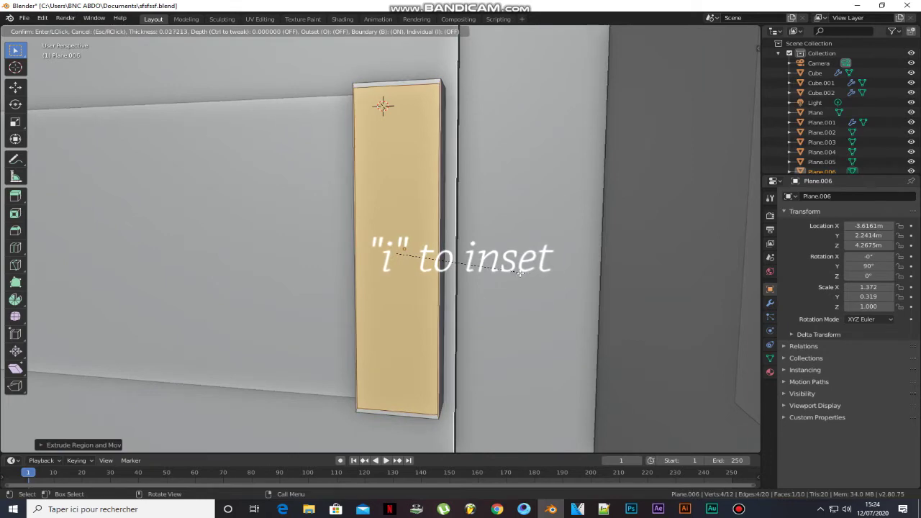
left_click(520, 272)
right_click(488, 283)
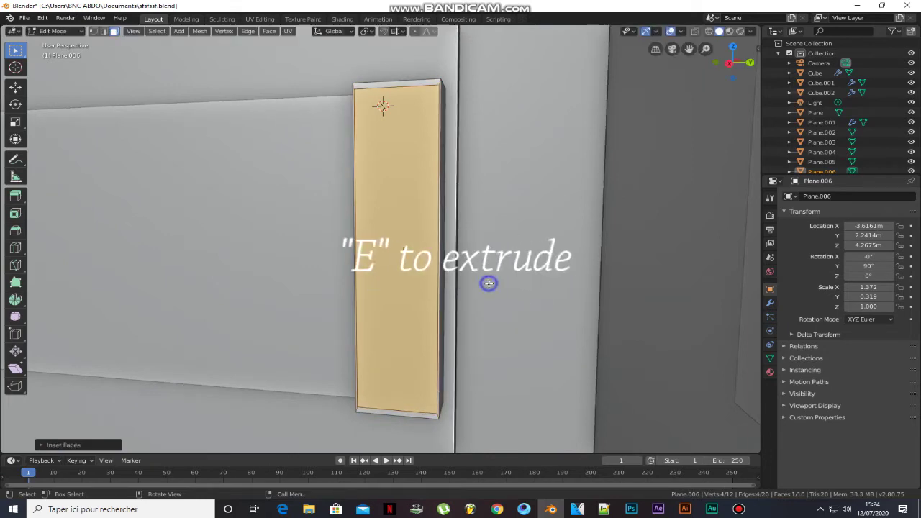
key("e")
left_click(485, 278)
key("Tab")
Step: Add a circle at the upper part of the box, scale it to about 0.363 and rotate it 90° about Y
scroll(464, 269, "down", 5)
middle_click_drag(364, 222, 389, 189)
key("shift+a")
mouse_move(392, 191)
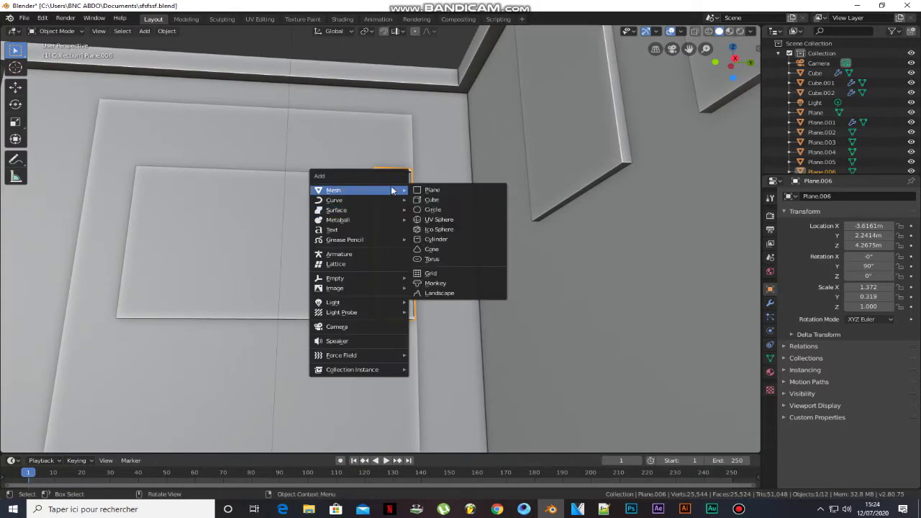
left_click(433, 209)
middle_click_drag(448, 220, 436, 210)
key("s")
left_click(423, 206)
type("ry")
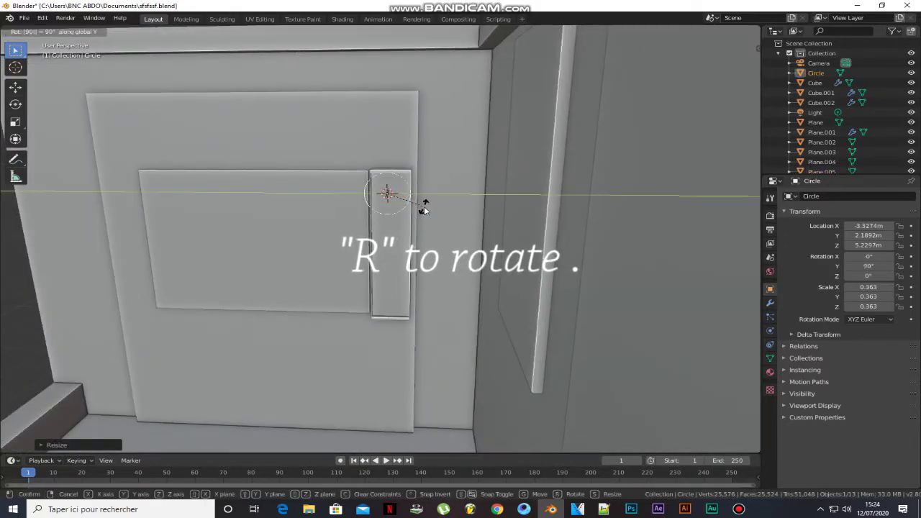
type("90")
key("Return")
Step: Shrink the circle to a scale of about 0.218 and center it across the box at about Y 2.247 m
scroll(389, 194, "up", 5)
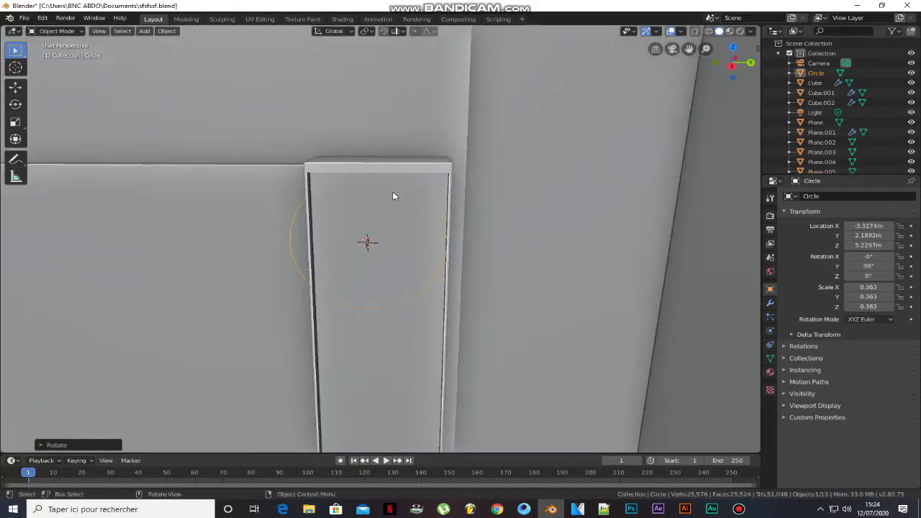
key("s")
left_click(470, 236)
key("g")
key("y")
left_click(482, 229)
key("s")
left_click(483, 232)
Step: Fill the circle with a face and move it along X to about -3.315 m at the recessed front
key("Tab")
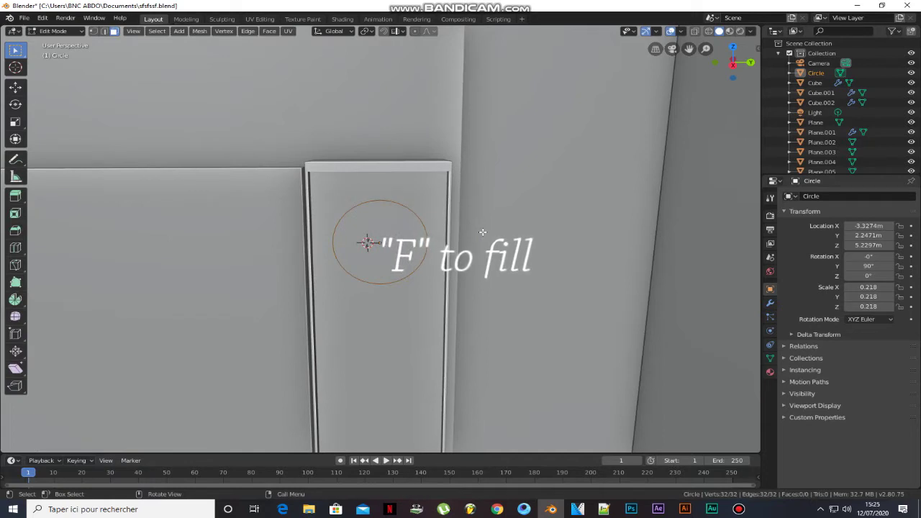
key("f")
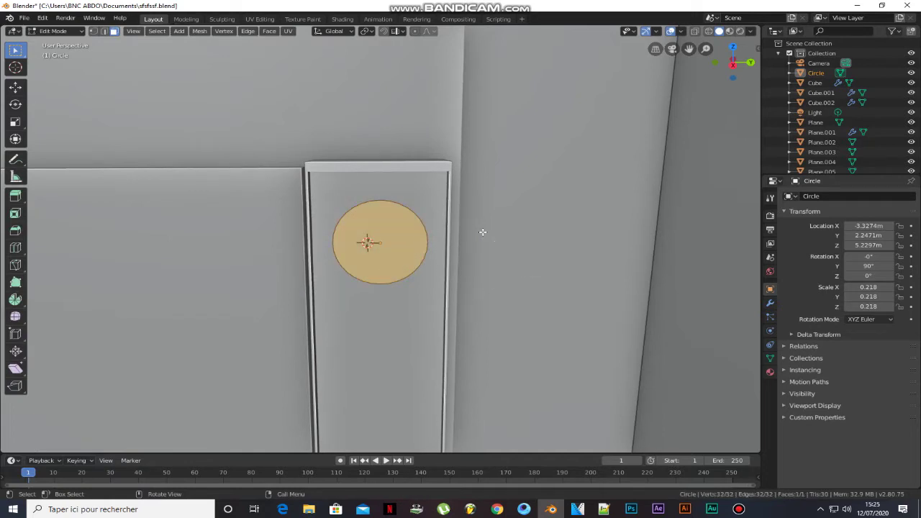
middle_click_drag(482, 231, 486, 254)
key("Tab")
key("g")
key("y")
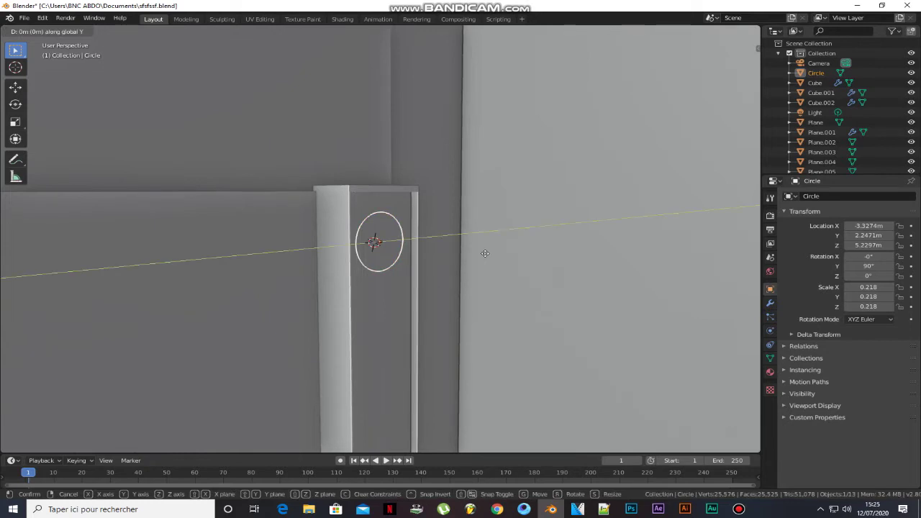
left_click(488, 241)
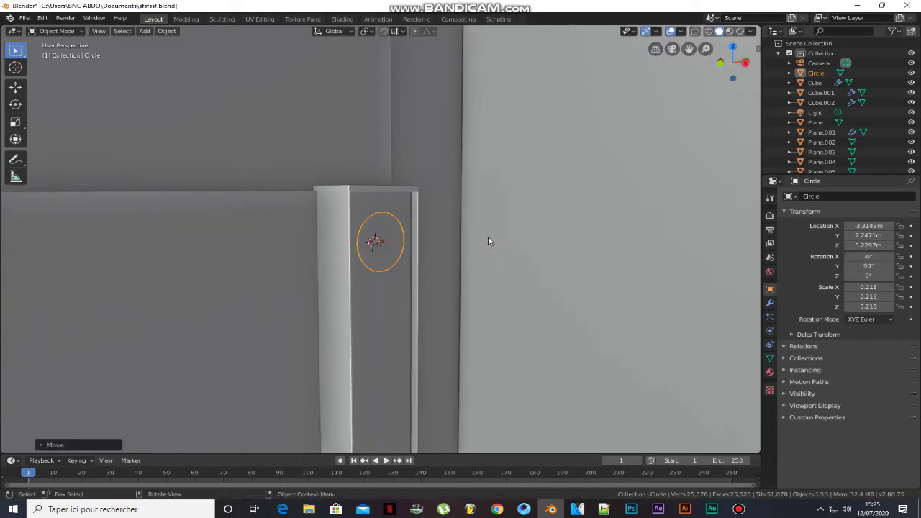
Step: Duplicate the disc down along Z to about 4.60 m and enlarge the copy to a scale of about 0.266
middle_click_drag(401, 124, 390, 218)
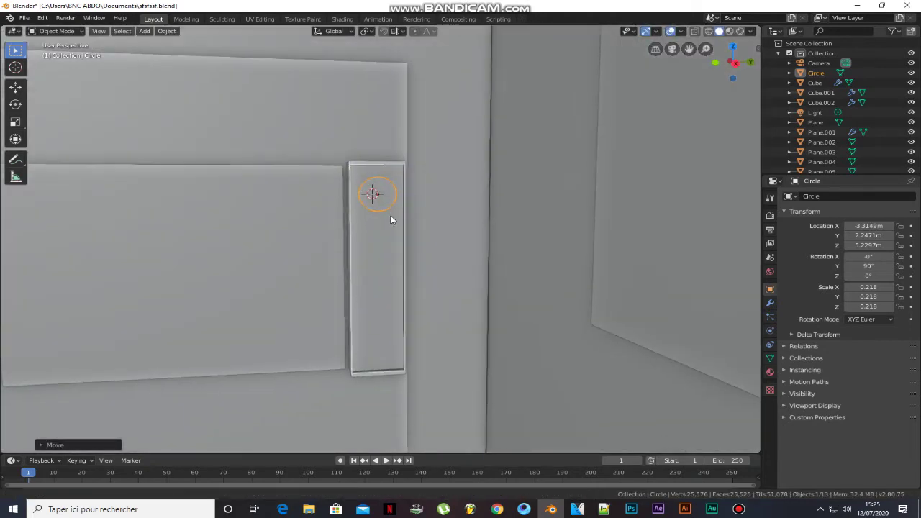
key("shift+d")
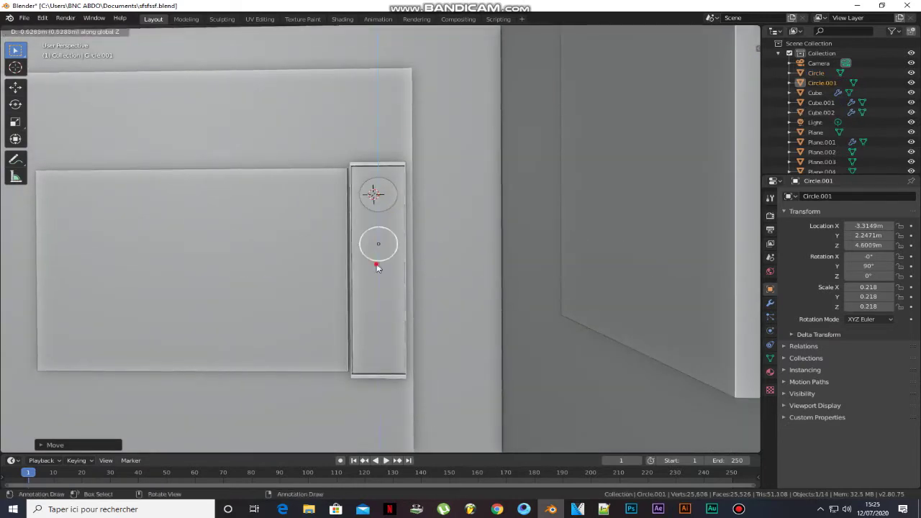
left_click(376, 263)
key("s")
left_click(475, 265)
key("s")
left_click(475, 265)
Step: Duplicate the larger disc down along Z twice, placing the lowest copy at about 3.28 m
key("shift+s")
key("shift+d")
key("z")
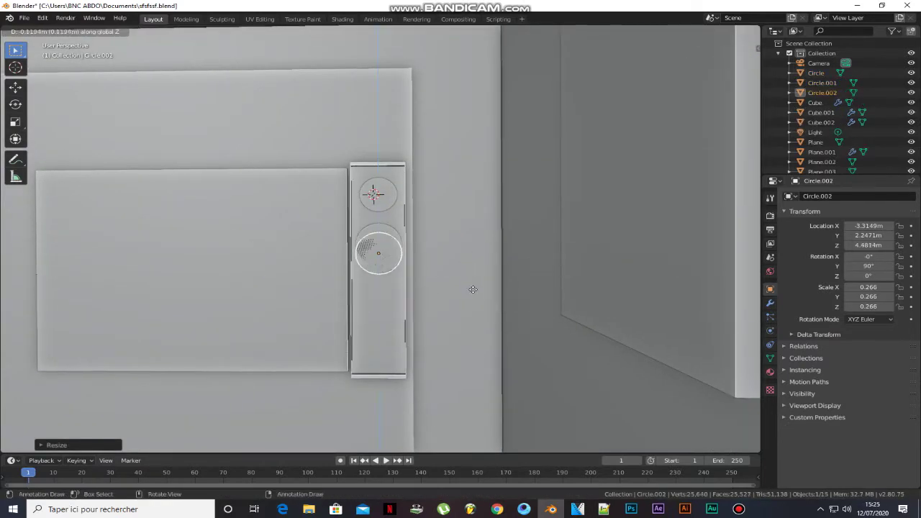
left_click(475, 321)
key("shift+s")
key("shift+d")
key("z")
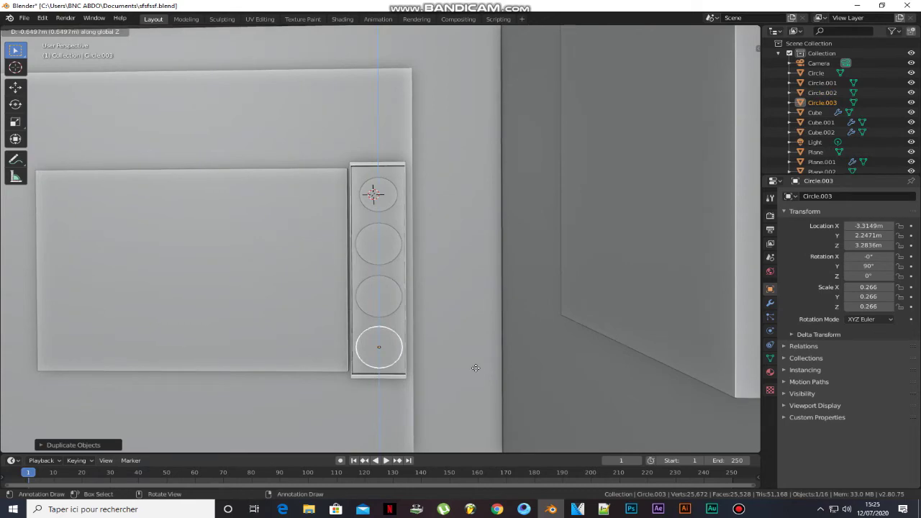
left_click(476, 367)
Step: Duplicate the finished speaker box with its four discs along Y to the opposite side of the screen
scroll(408, 192, "down", 3)
middle_click_drag(408, 192, 406, 206)
left_click(384, 214, "shift")
key("shift+d")
key("x")
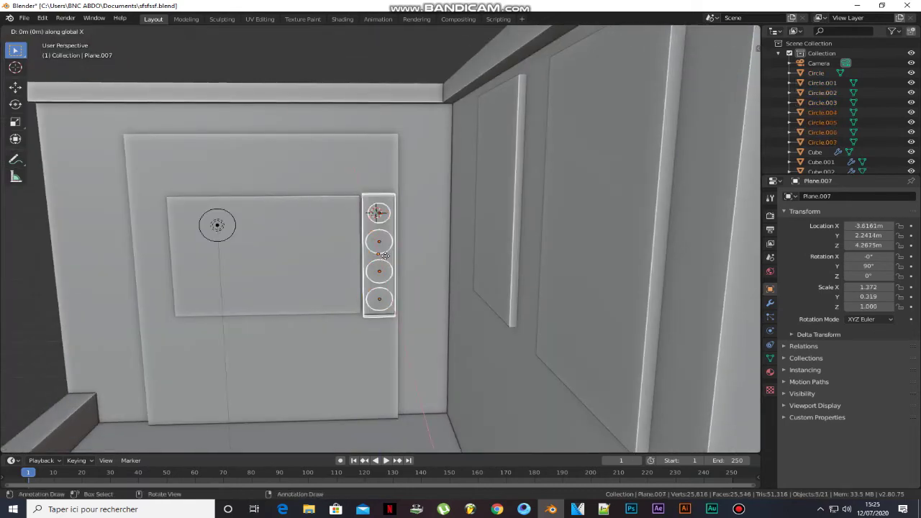
key("y")
left_click(158, 253)
Step: Add a cube on the wall below the screen and flatten it to a Z scale of about 0.450
scroll(288, 119, "down", 5)
middle_click_drag(288, 119, 281, 230)
left_click(309, 127)
scroll(367, 271, "up", 6)
middle_click_drag(368, 271, 338, 277)
key("shift+a")
mouse_move(309, 289)
left_click(348, 297)
key("s")
key("z")
left_click(381, 289)
Step: Stretch the cube to a Y scale of about 2.267 and move it to about Y -0.017 m
key("s")
key("x")
key("y")
left_click(497, 298)
key("g")
key("y")
left_click(580, 301)
Step: Adjust the depth of the cube below the screen by moving its selected face along X in Edit Mode
middle_click_drag(288, 299, 341, 305)
key("Tab")
left_click(328, 302)
key("g")
key("x")
left_click(333, 302)
key("g")
key("x")
left_click(401, 313)
Step: Divide the console's length into three equal sections with two centred loop cuts
key("Tab")
key("Tab")
key("ctrl+r")
scroll(403, 269, "up", 1)
left_click(400, 265)
right_click(399, 263)
Step: Inset the console's three front faces individually
left_click(316, 306)
left_click(396, 310, "shift")
left_click(486, 310, "shift")
key("i")
key("i")
left_click(424, 327)
scroll(421, 332, "up", 1)
middle_click_drag(422, 333, 529, 365)
Step: Scale the inset faces along Z and extrude them inward to form three open compartments
key("s")
key("z")
left_click(473, 361)
key("e")
left_click(450, 347)
key("Tab")
Step: Reduce the console's X scale to about 0.682 and its Z scale to about 0.420
key("s")
key("x")
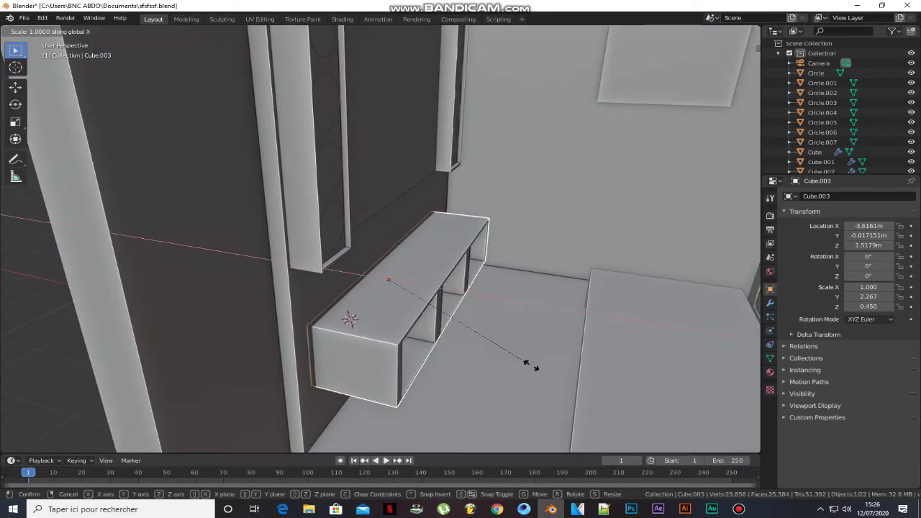
left_click(452, 347)
middle_click_drag(453, 347, 493, 359)
key("s")
key("z")
left_click(440, 347)
Step: Adjust the console's position along Y beneath the screen and save the file
scroll(433, 330, "down", 6)
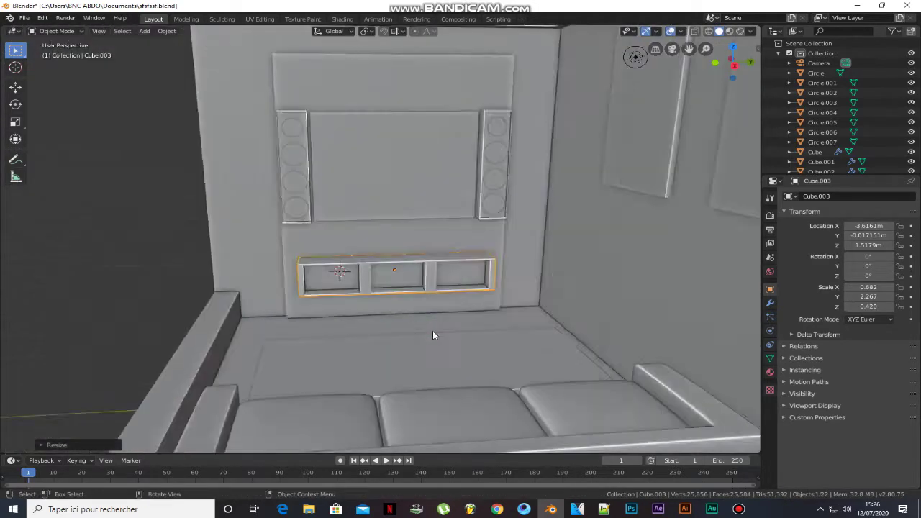
key("KP_3")
key("g")
key("y")
left_click(410, 290)
middle_click_drag(410, 290, 430, 259)
scroll(440, 268, "up", 5)
key("ctrl+s")
Step: Add a ground plane enlarged to a scale of about 19.096 and lower it along Z beneath the room
scroll(439, 268, "down", 5)
key("shift+a")
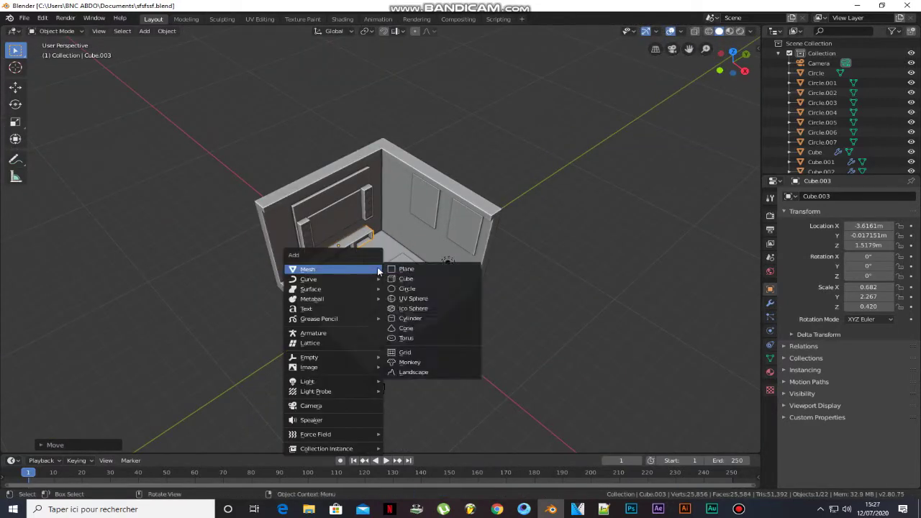
left_click(412, 268)
key("s")
left_click(393, 319)
key("g")
key("z")
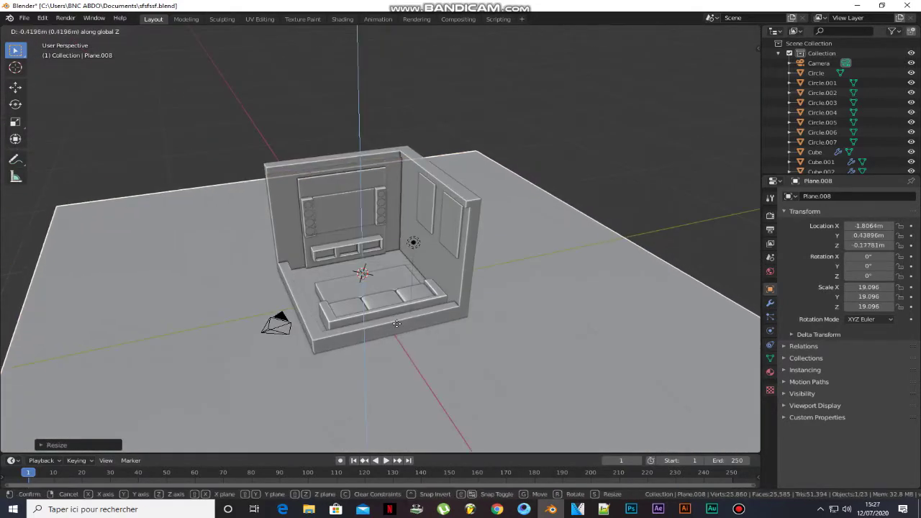
left_click(397, 321)
Step: Set the camera to Orthographic with a scale of 22.614 and a Y shift of 0.160 to frame the room
middle_click_drag(397, 321, 469, 320)
left_click(469, 321)
key("ctrl+KP_0")
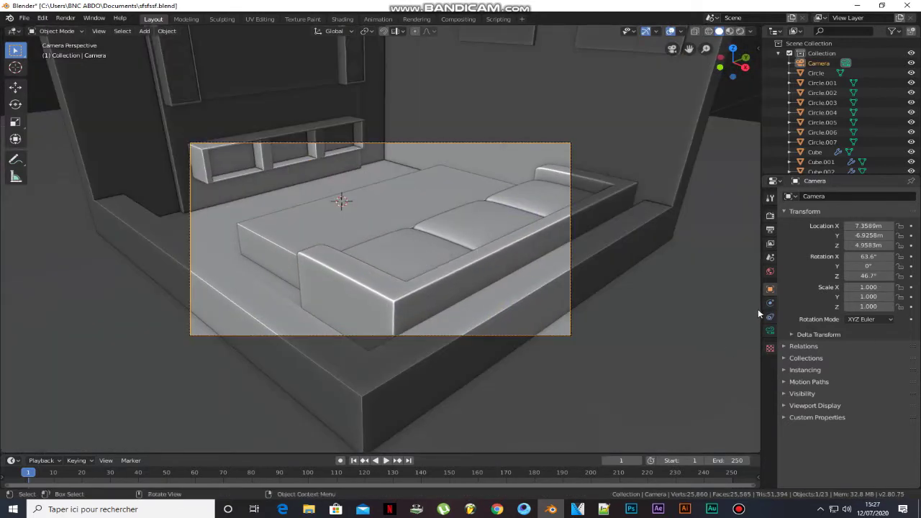
left_click(769, 331)
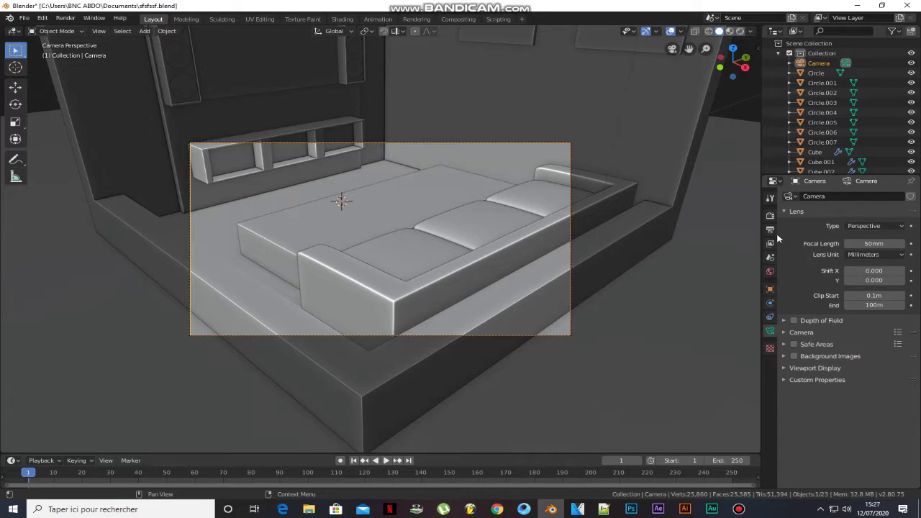
left_click(866, 249)
mouse_move(872, 242)
left_mouse_down()
mouse_move(884, 241)
mouse_move(878, 267)
mouse_move(879, 250)
mouse_move(888, 250)
left_mouse_up()
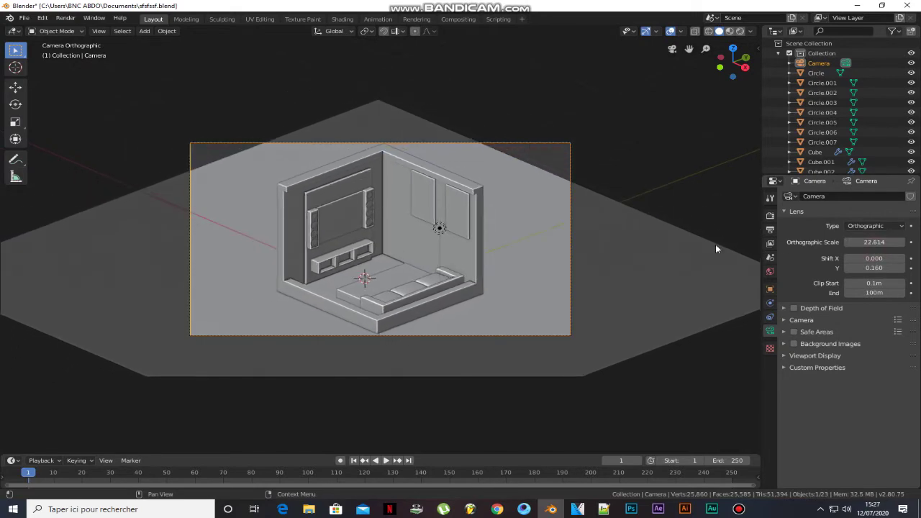
Step: Enlarge the ground plane so it fills the camera frame
left_click(549, 247)
key("s")
left_click(549, 177)
Step: Add two loop cuts across the sofa's armrests and spread them along X by a factor of about 2.7
middle_click_drag(554, 203, 439, 277)
mouse_move(309, 278)
middle_mouse_down()
mouse_move(344, 284)
mouse_move(465, 354)
mouse_move(486, 328)
middle_mouse_up()
left_click(436, 345)
key("Tab")
scroll(486, 324, "up", 1)
left_click(493, 316)
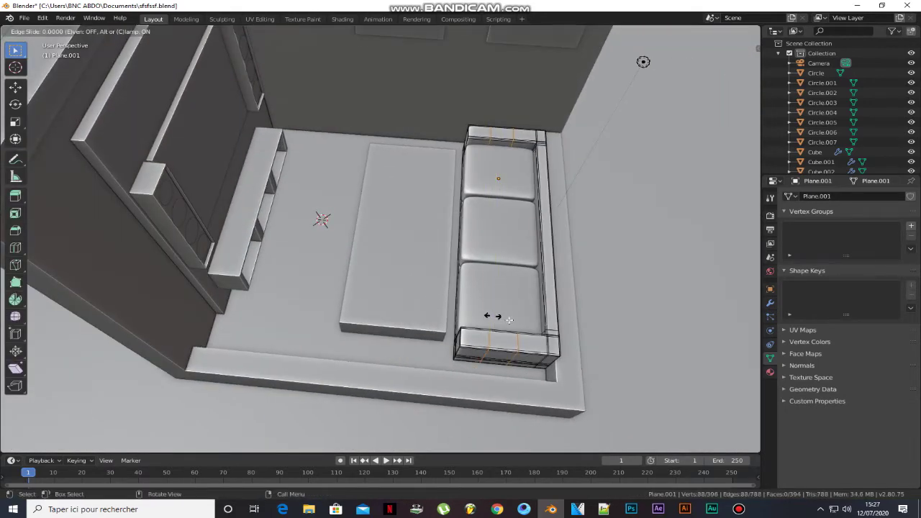
key("s")
key("x")
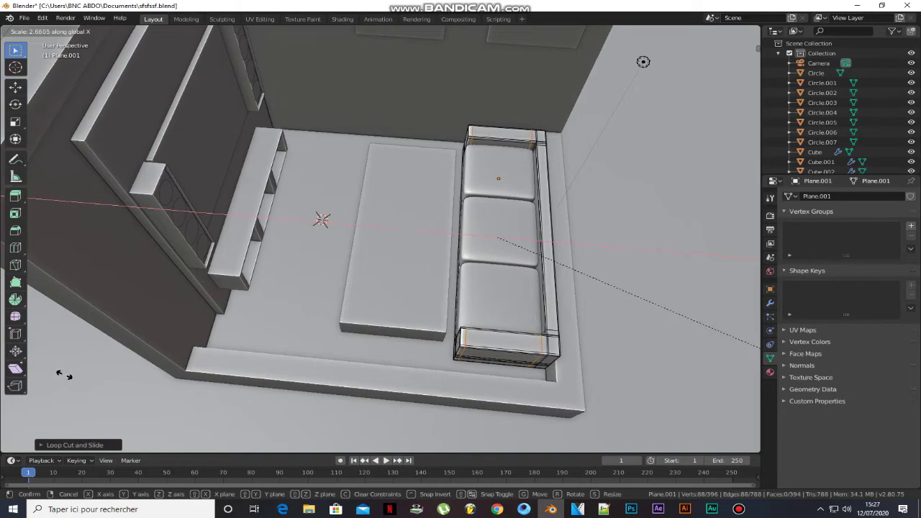
left_click(64, 375)
key("Tab")
Step: Hide the camera from the viewport
middle_click_drag(461, 363, 365, 359)
scroll(366, 360, "down", 8)
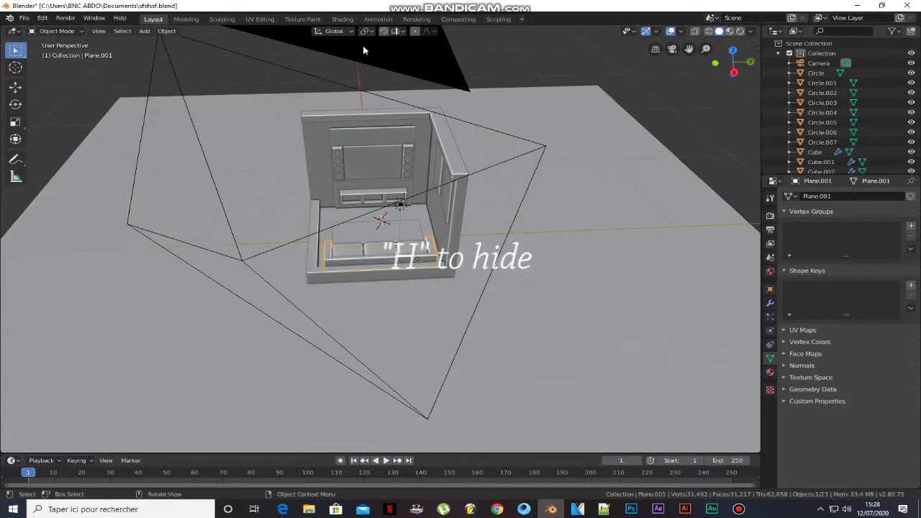
left_click(361, 47)
key("h")
Step: Place the 3D cursor on the side wall, add a plane there, and adjust it along Y
scroll(422, 190, "up", 6)
middle_click_drag(360, 209, 403, 220)
right_click(352, 168, "shift")
key("shift+a")
left_click(452, 169)
middle_click_drag(461, 169, 504, 219)
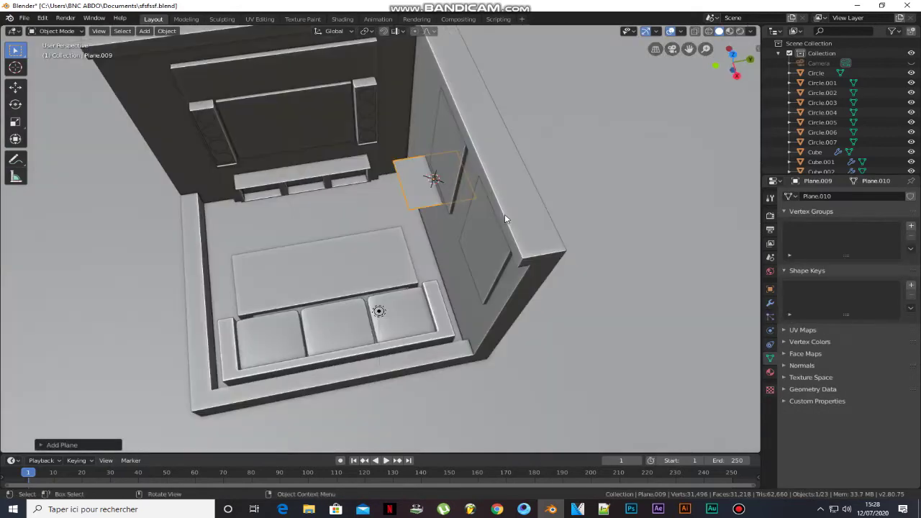
key("g")
key("y")
left_click(388, 190)
Step: Shape the plane into a long narrow shelf below the wall panels, fit it against the side wall, and save the file
key("g")
key("shift+z")
left_click(497, 335)
middle_click_drag(497, 334, 470, 180)
key("KP_1")
key("g")
key("y")
key("x")
left_click(513, 177)
key("ctrl+s")
key("g")
key("y")
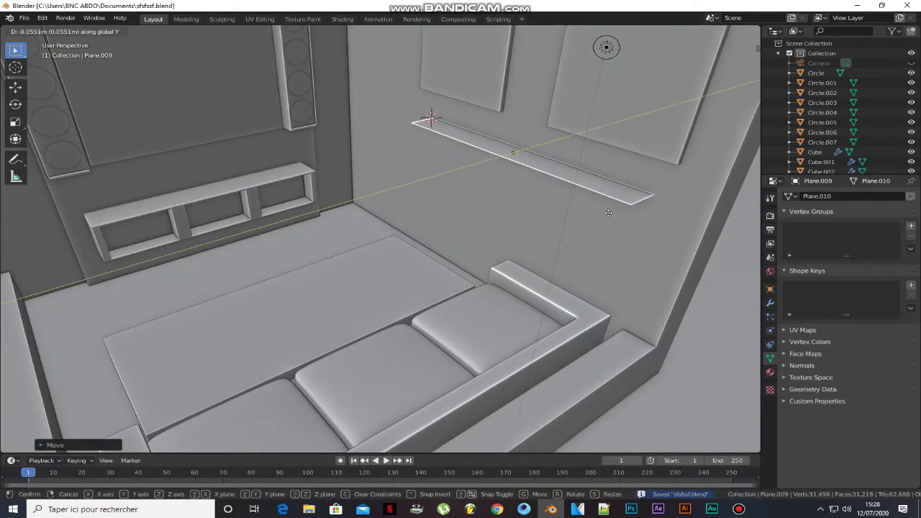
left_click(608, 213)
Step: Extrude the shelf to give it thickness, raise a narrow lip along its wall edge, and save the file
key("Tab")
key("e")
left_click(586, 195)
middle_click_drag(586, 196, 529, 200)
left_click(480, 132)
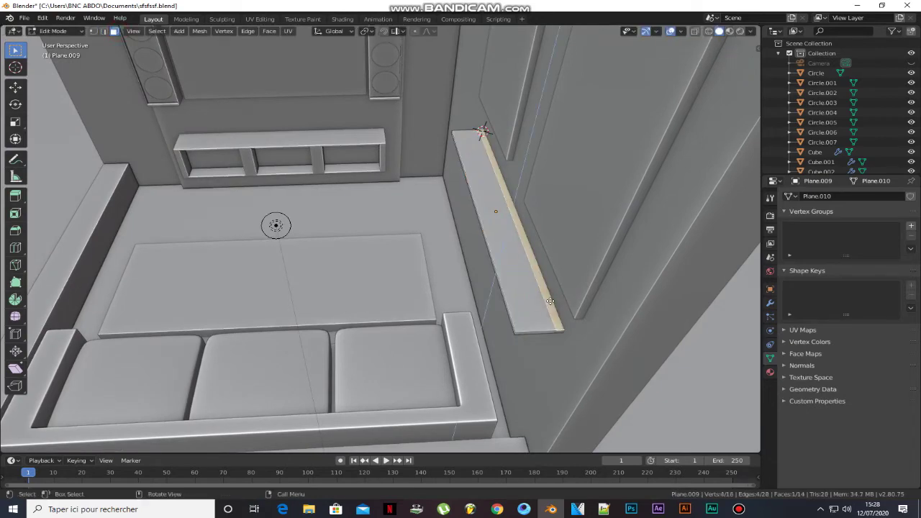
left_click(552, 283)
key("Tab")
middle_click_drag(345, 277, 412, 249)
scroll(403, 246, "down", 5)
key("ctrl+s")
Step: Unhide the camera to check the room through the camera view, and hide it again
key("alt+h")
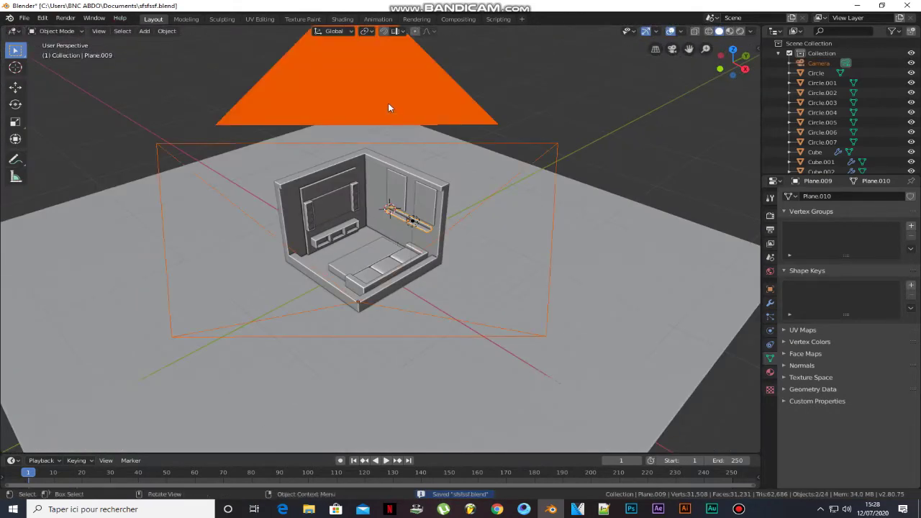
left_click(389, 108)
key("KP_0")
middle_click_drag(441, 141, 319, 118)
scroll(319, 118, "down", 5)
key("h")
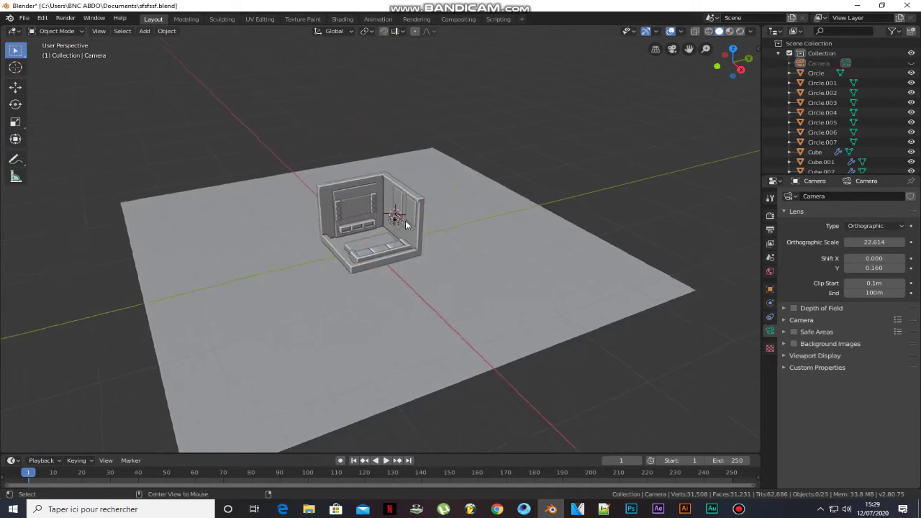
Step: Add a cube at the near-corner end of the wall shelf, shrink it, and move it onto the shelf surface
scroll(405, 225, "up", 10)
key("shift+a")
left_click(370, 240)
key("s")
left_click(353, 237)
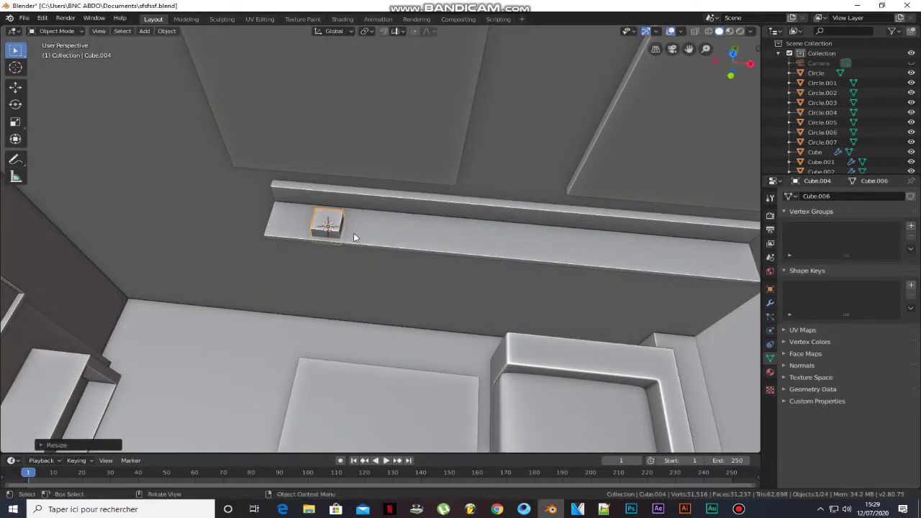
left_click(352, 226)
key("s")
left_click(358, 214)
scroll(292, 134, "up", 6)
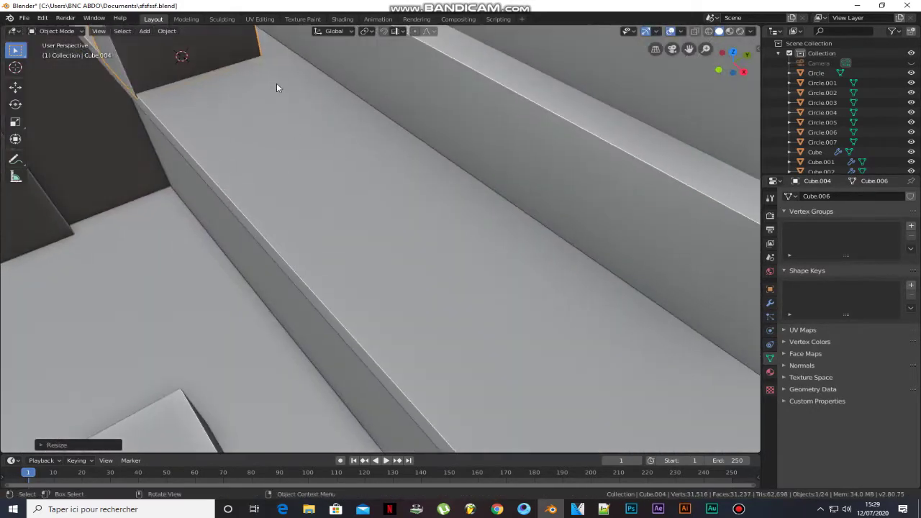
left_click(302, 204)
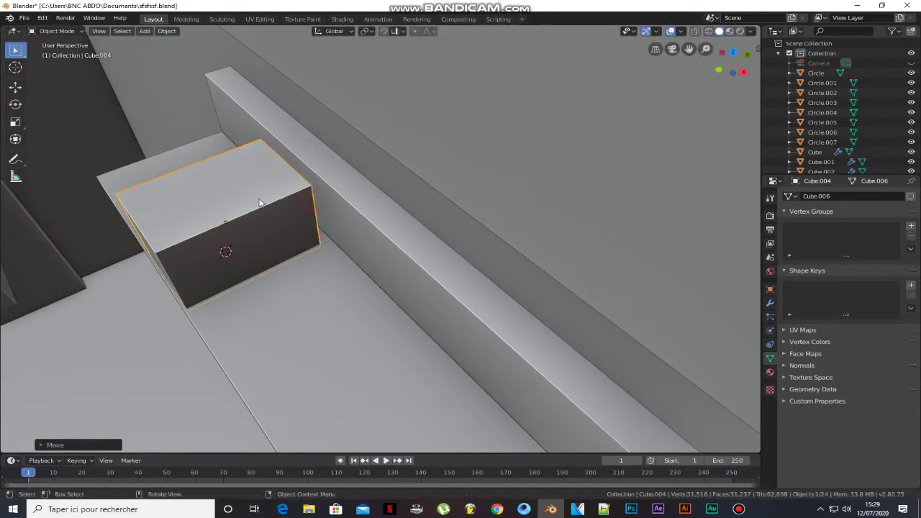
Step: Extrude the top face of the box on the wall shelf and raise it to form a tall block
key("Tab")
left_click(230, 169)
key("e")
left_click(249, 161)
scroll(250, 160, "down", 5)
middle_click_drag(250, 173, 326, 203)
key("g")
key("z")
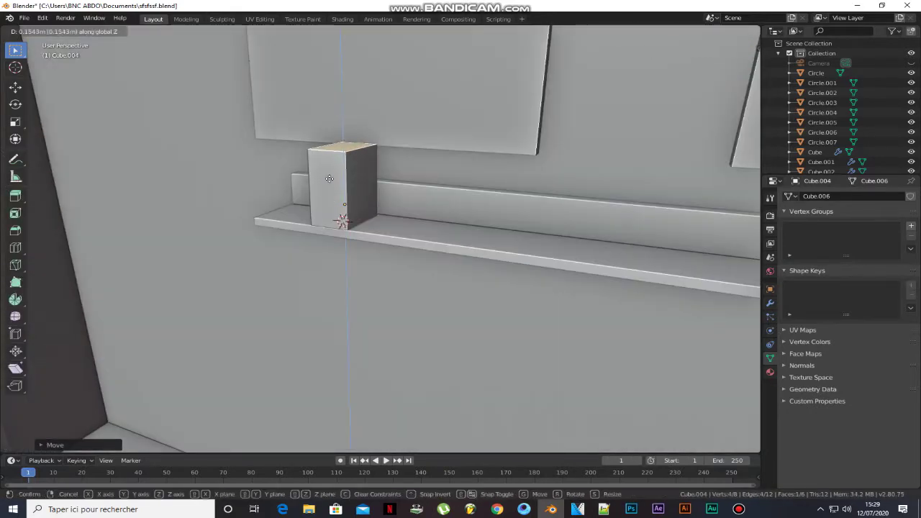
left_click(330, 179)
Step: Shrink the block, then scale and shift it along Y to fit the wall shelf's depth
key("Tab")
key("s")
left_click(389, 205)
middle_click_drag(389, 205, 346, 231)
key("g")
key("y")
left_click(360, 223)
key("s")
key("y")
left_click(361, 222)
key("g")
key("y")
left_click(363, 223)
Step: Adjust the height of the block's top face so it stands taller than the shelf's rear lip
key("Tab")
key("g")
key("z")
left_click(316, 162)
middle_click_drag(317, 162, 417, 244)
key("g")
key("z")
left_click(395, 173)
key("g")
key("z")
left_click(309, 161)
Step: Duplicate the block along X into a row of five on the shelf and adjust the last copy's spacing
key("Tab")
key("shift+d")
key("x")
left_click(427, 247)
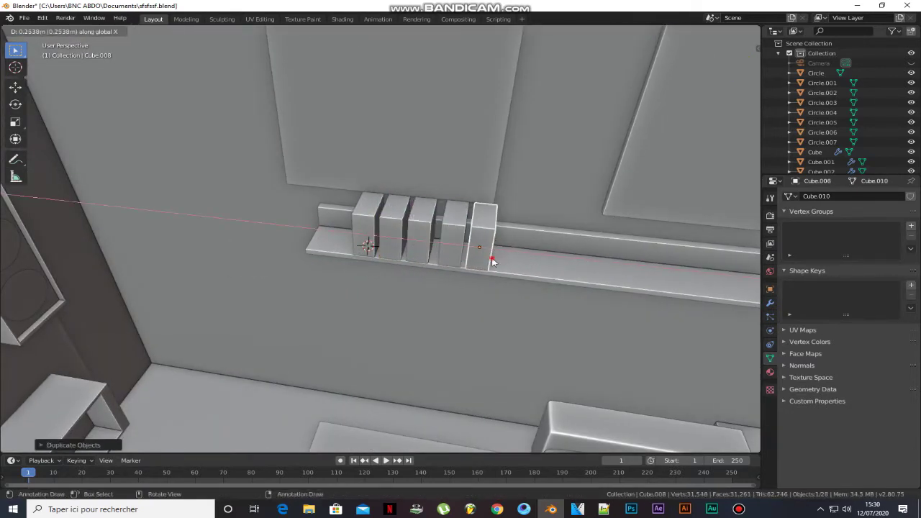
left_click(458, 244)
key("g")
left_click(484, 248)
left_click(484, 248)
key("g")
key("x")
left_click(478, 249)
Step: Add a cube at the middle of the media console's top, shrink it, and flatten it along Z to about 0.35
middle_click_drag(478, 249, 462, 300)
scroll(424, 281, "down", 6)
scroll(253, 265, "up", 8)
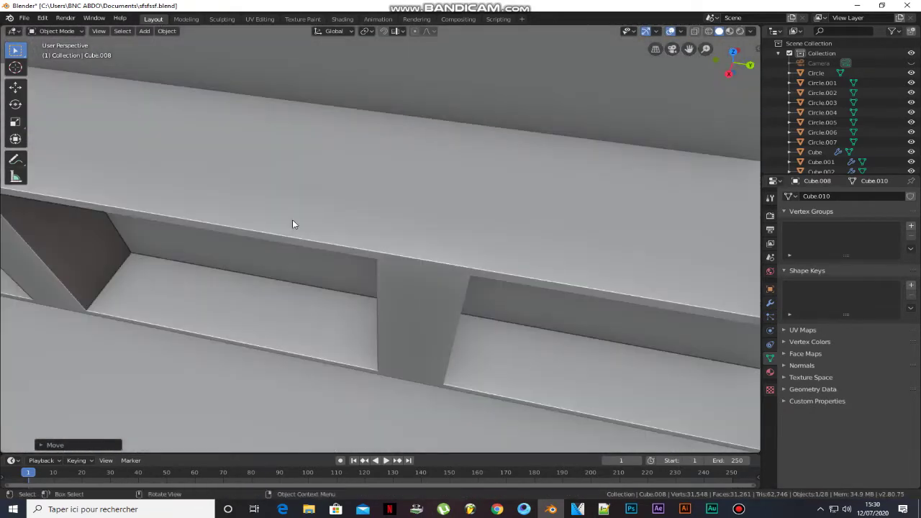
middle_click_drag(293, 223, 367, 220)
key("shift+a")
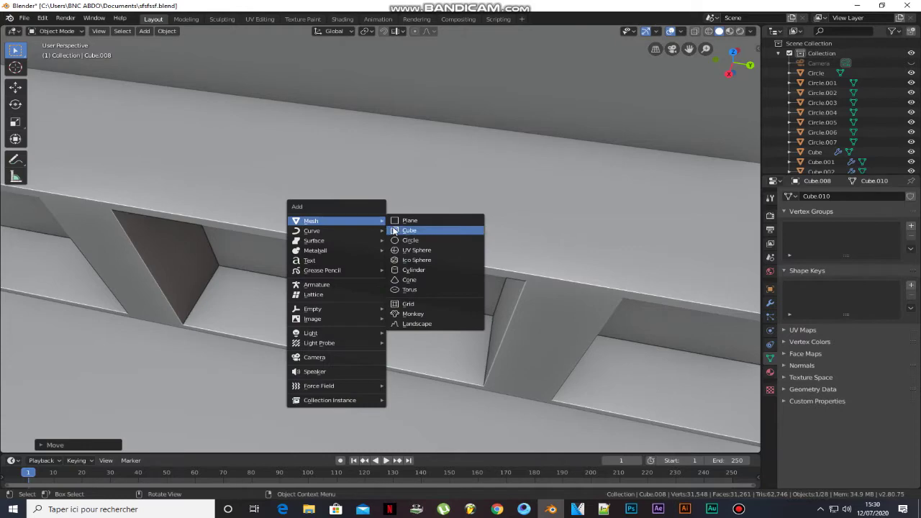
left_click(394, 230)
key("s")
left_click(390, 201)
key("s")
key("z")
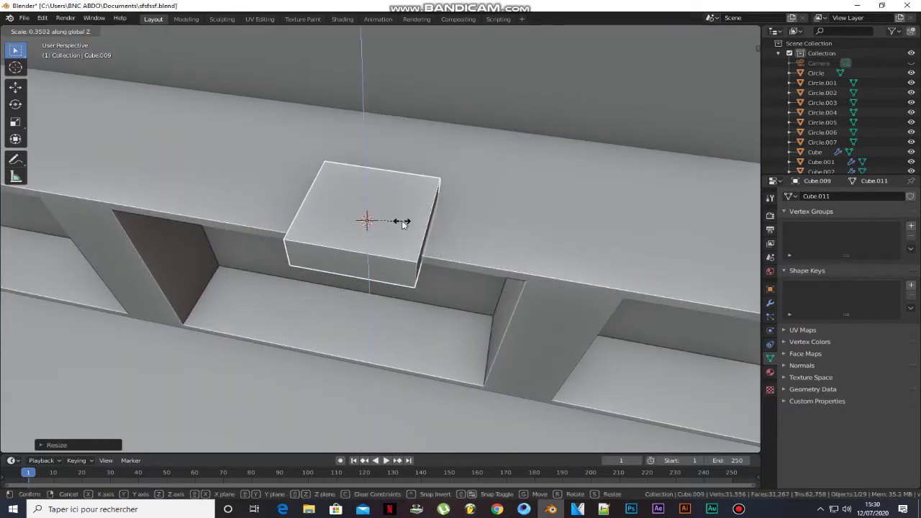
left_click(403, 224)
Step: Raise the flattened box along Z and slide it along X onto the console top
middle_click_drag(402, 224, 321, 218)
key("g")
key("z")
left_click(371, 215)
key("g")
key("x")
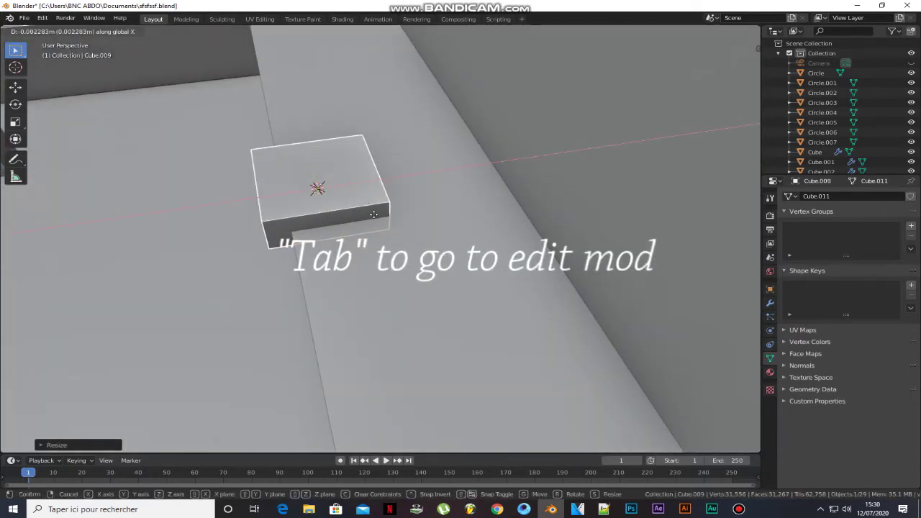
left_click(435, 207)
Step: Resize the box along X and Y and adjust its height to sit on the console top
key("s")
key("x")
left_click(447, 208)
key("s")
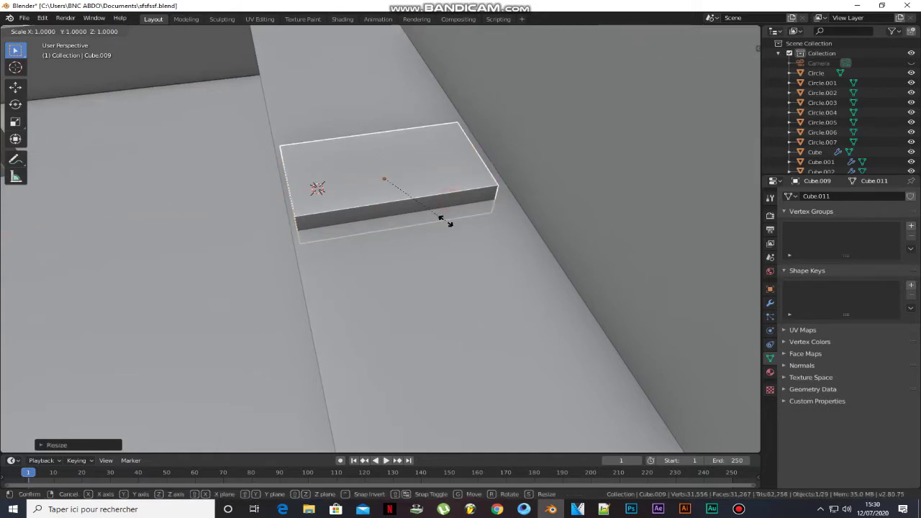
key("y")
left_click(420, 225)
key("g")
key("z")
left_click(423, 213)
Step: Move the box's upper front edge back along X to slope its front face
middle_click_drag(370, 172, 424, 147)
key("Tab")
key("2")
left_click(358, 176)
key("g")
key("y")
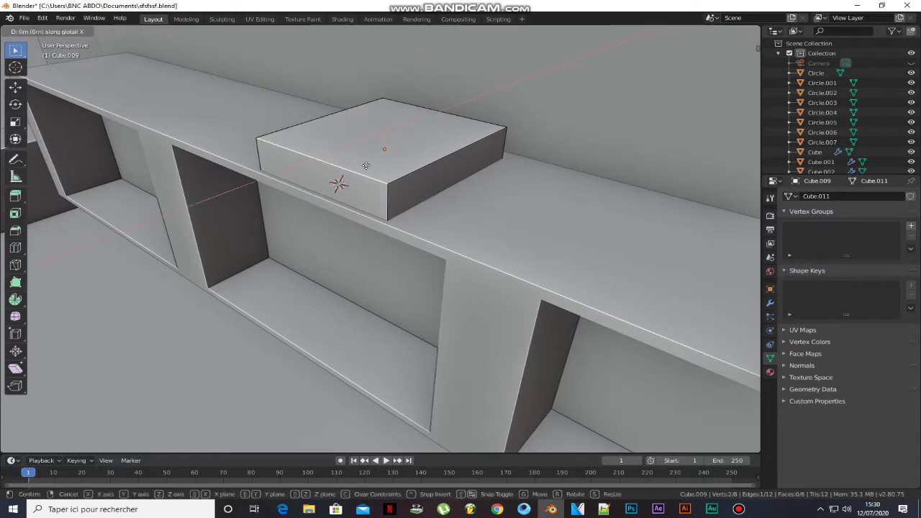
left_click(379, 161)
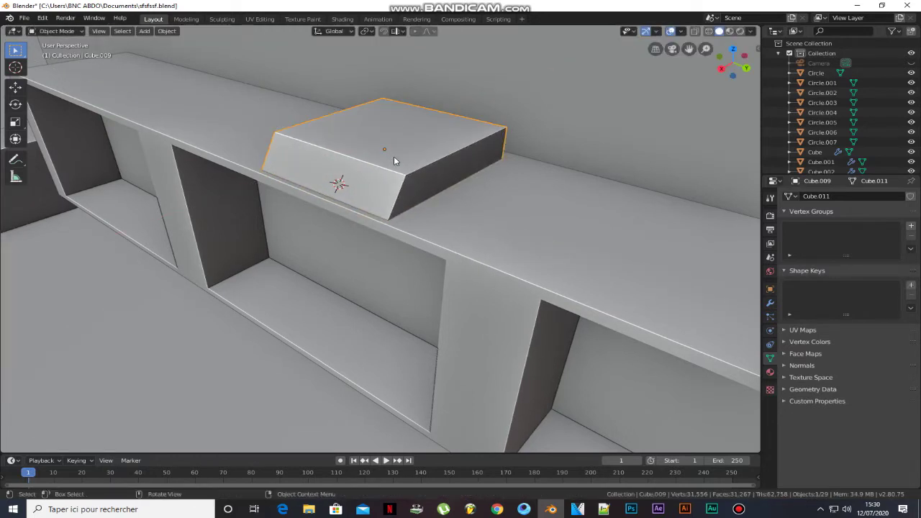
Step: Lower the box's top face by about 0.07 m and shift its upper front edge slightly forward along X
left_click(394, 153)
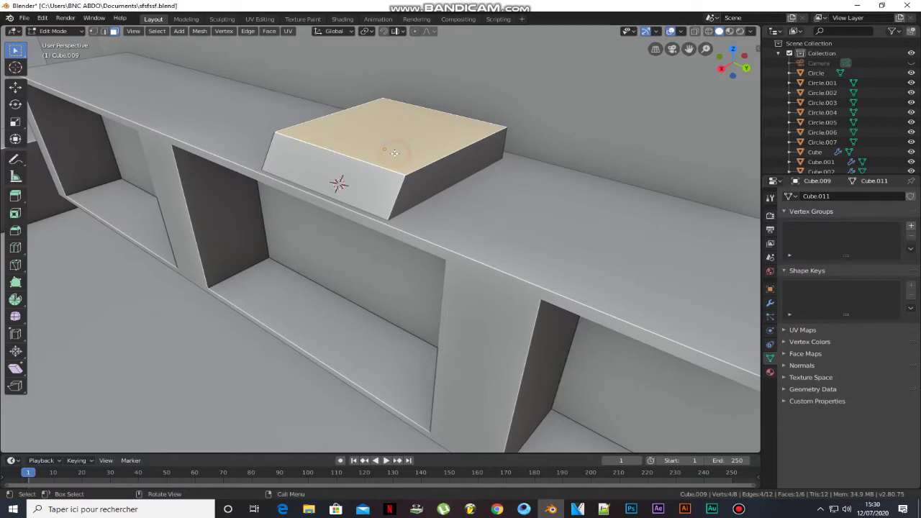
key("z")
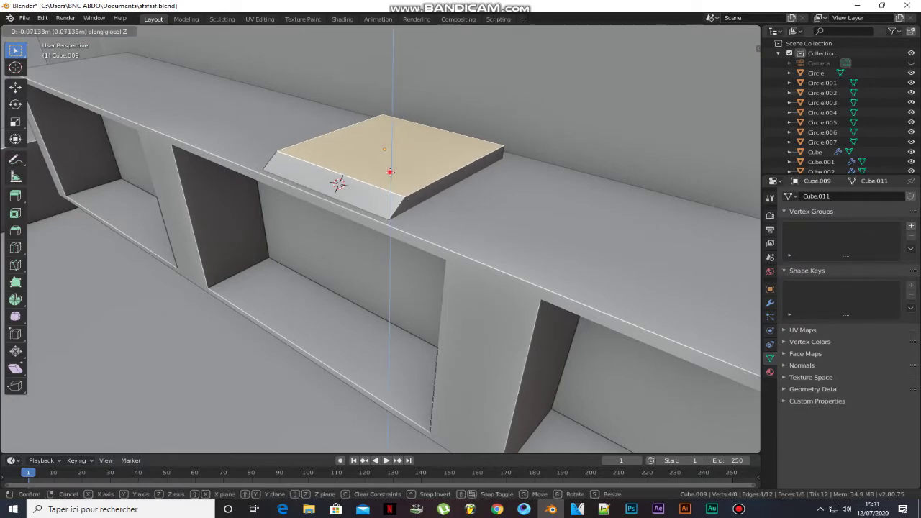
left_click(389, 172)
middle_click_drag(389, 172, 361, 159)
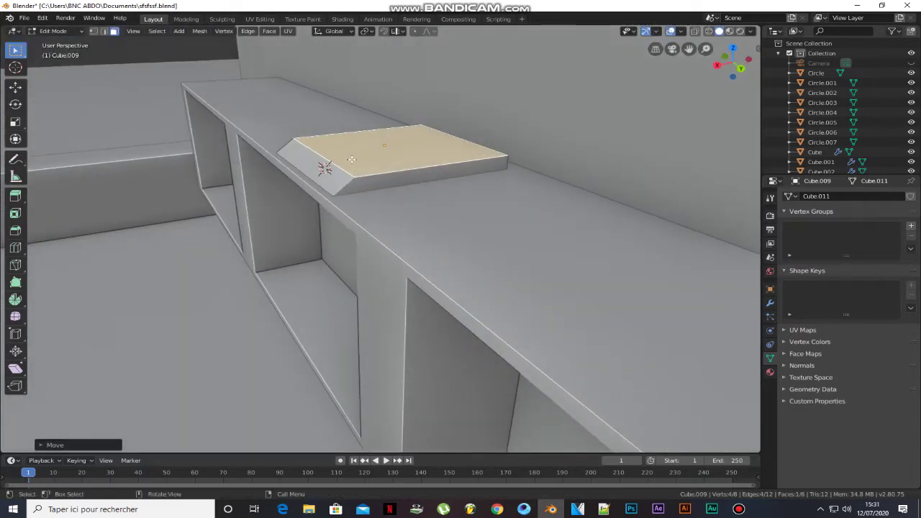
key("2")
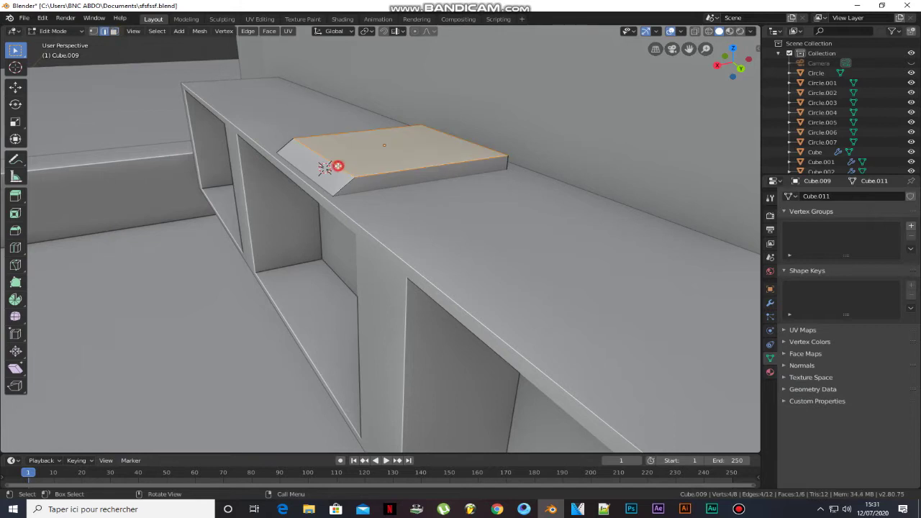
left_click(338, 165)
key("g")
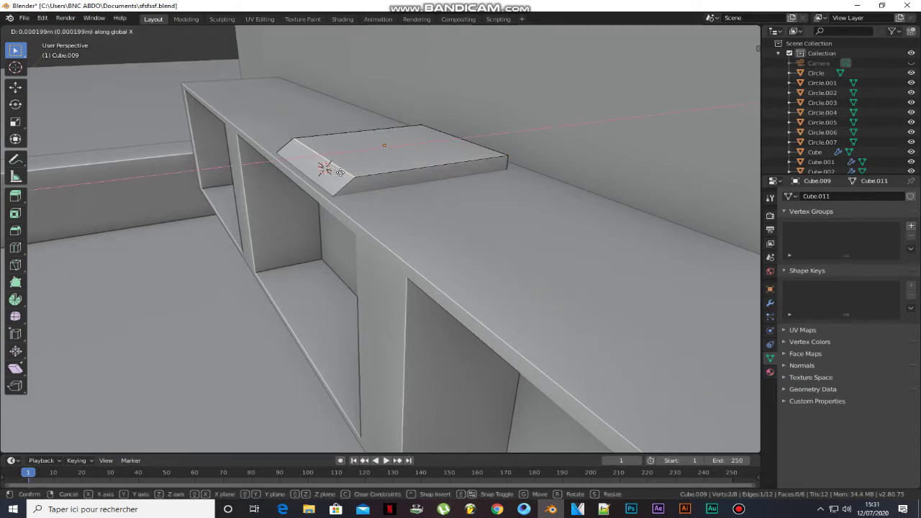
left_click(331, 173)
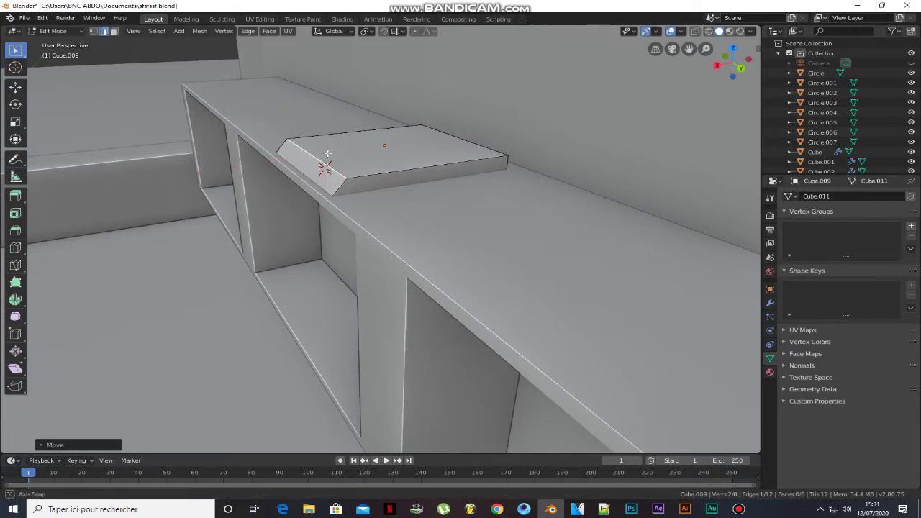
key("Tab")
Step: Adjust the slab's height on the console and place a duplicate about 0.11 m above it
middle_click_drag(407, 148, 406, 147)
key("g")
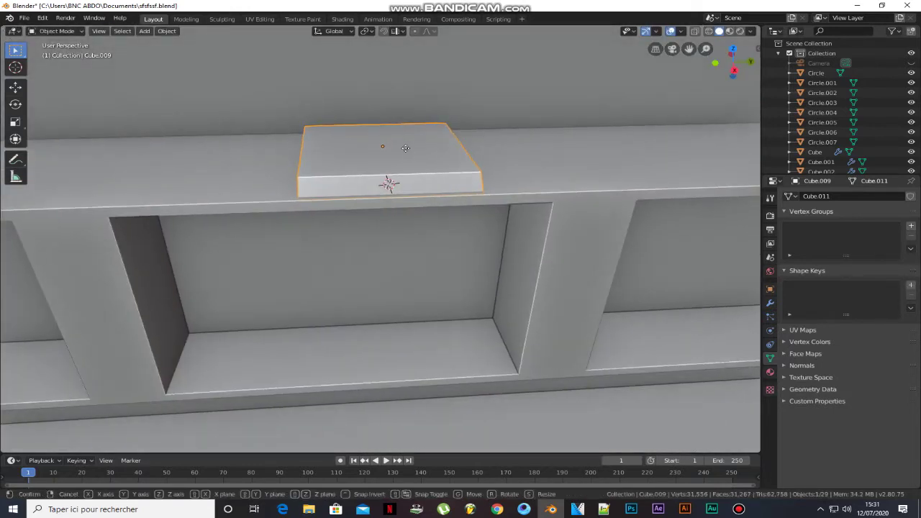
key("z")
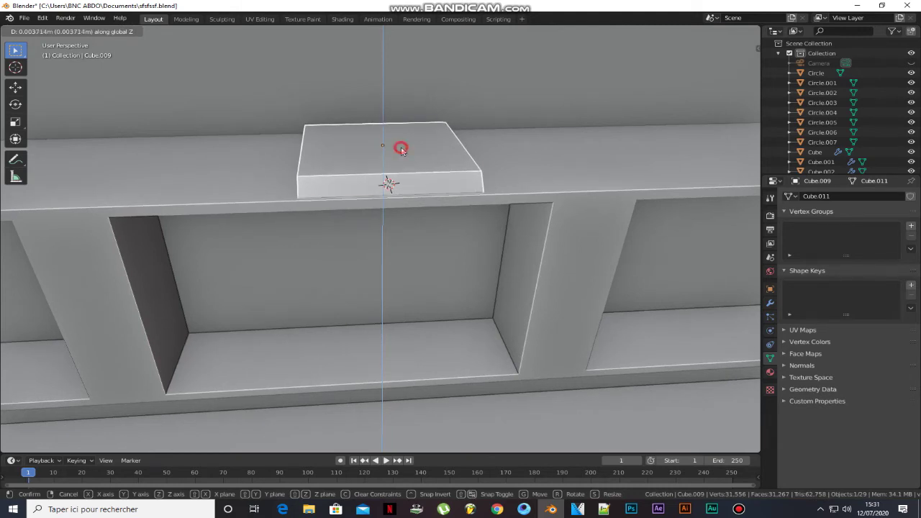
left_click(401, 149)
key("shift+d")
key("z")
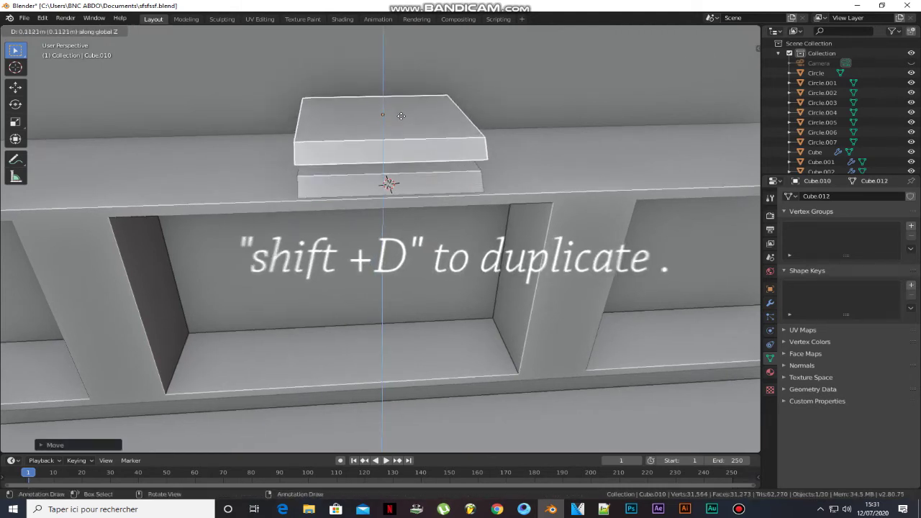
left_click(401, 115)
Step: Inset the lower slab's top face and extrude the inner face upward as a core
middle_click_drag(404, 175, 397, 170)
key("Tab")
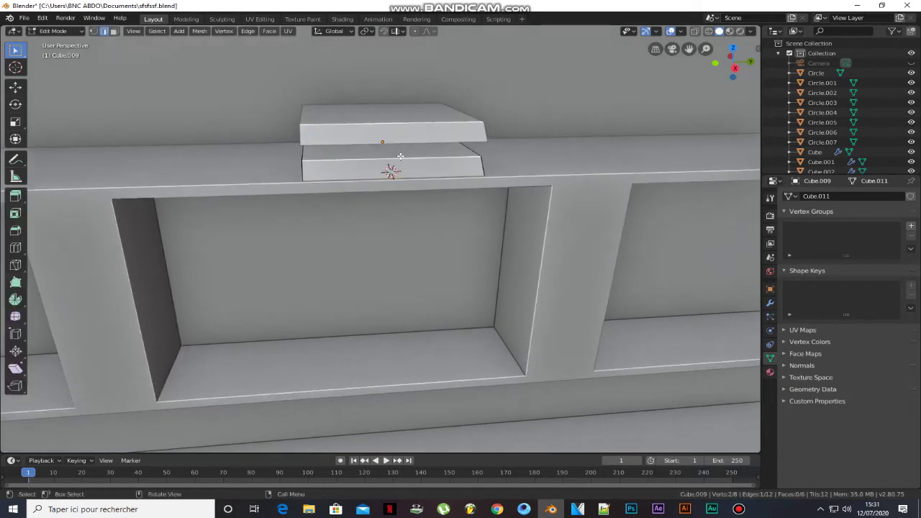
key("i")
left_click(444, 155)
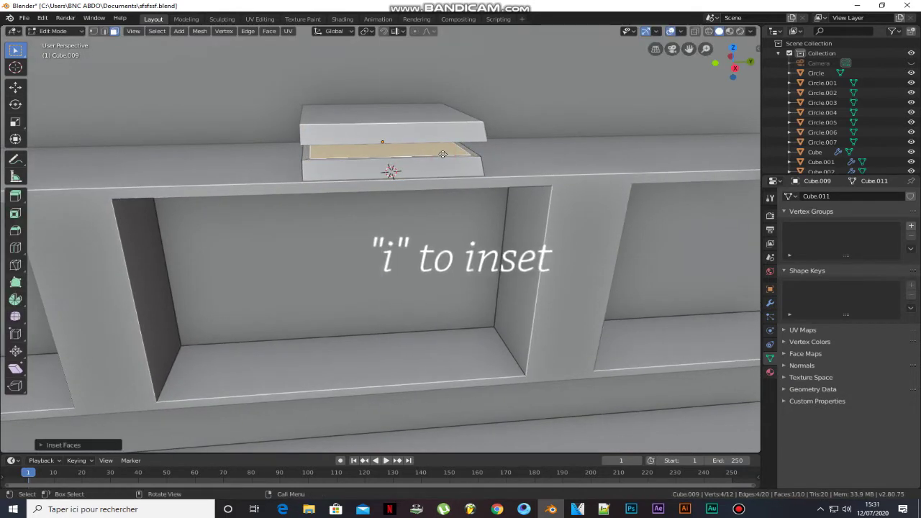
key("e")
left_click(443, 146)
key("Tab")
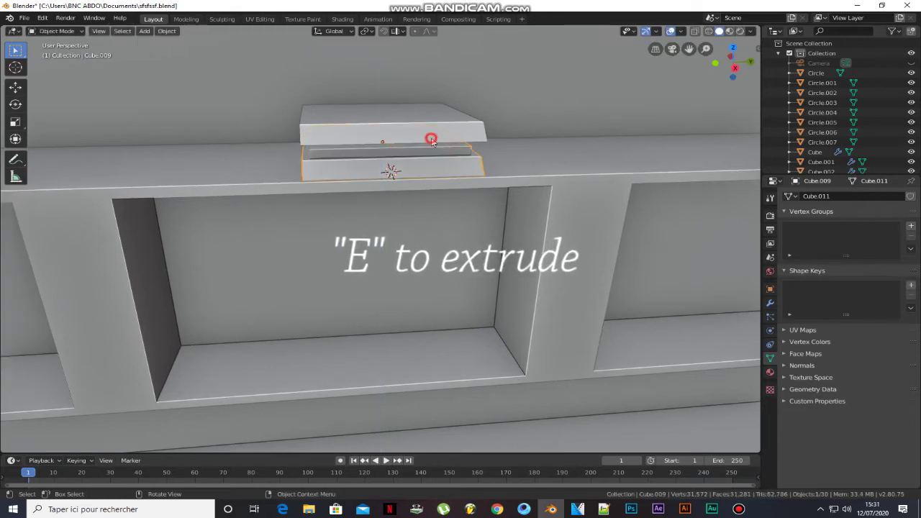
Step: Adjust the slab spacing along Z and raise the top face of the core between the two slabs
key("g")
key("z")
left_click(432, 146)
scroll(431, 143, "up", 4)
middle_click_drag(432, 136, 373, 160)
key("g")
key("z")
left_click(389, 141)
key("g")
key("z")
left_click(382, 155)
left_click(381, 155)
key("Tab")
key("g")
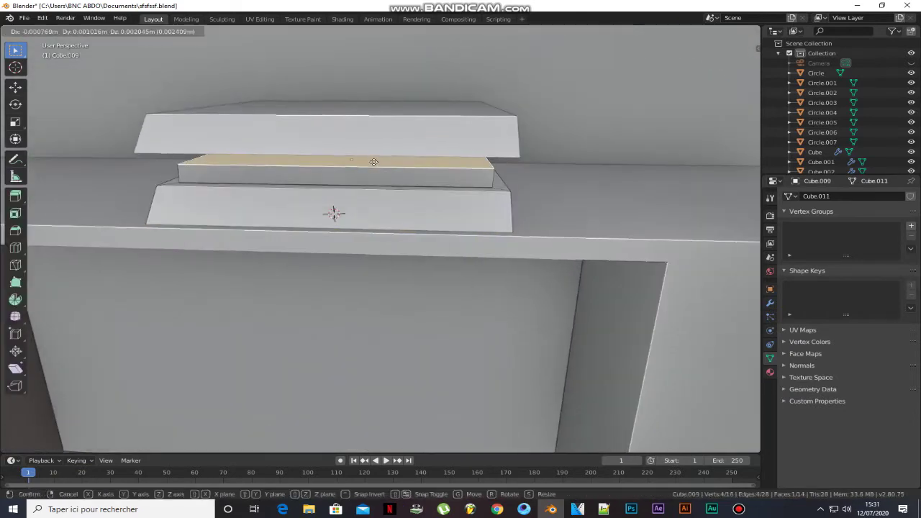
left_click(373, 161)
Step: Lower the upper slab onto the core and join both slabs into one object
key("Tab")
left_click(373, 148)
key("g")
key("z")
left_click(370, 171)
middle_click_drag(370, 170, 375, 154)
left_click(372, 182, "shift")
right_click(372, 178, "shift")
right_click(338, 195)
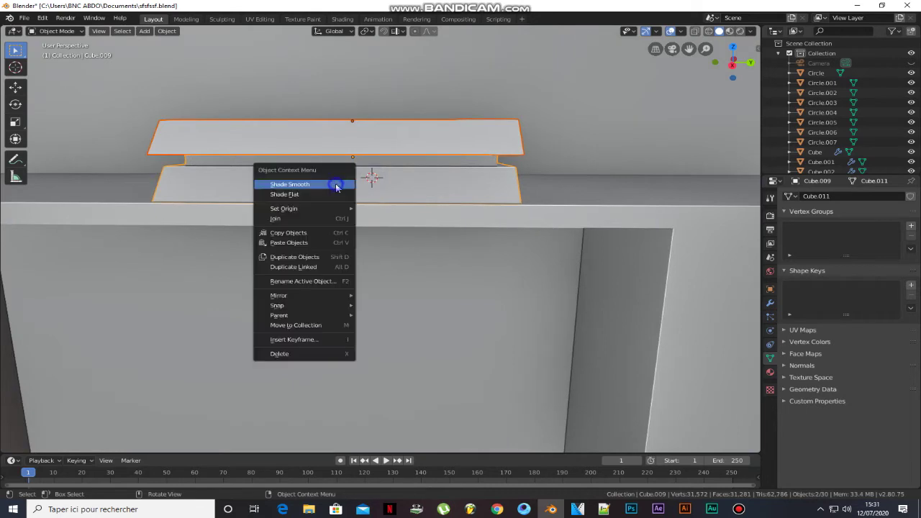
left_click(305, 219)
Step: Cut two edge loops across the upper slab to outline a central band
key("Tab")
middle_click_drag(356, 171, 353, 152)
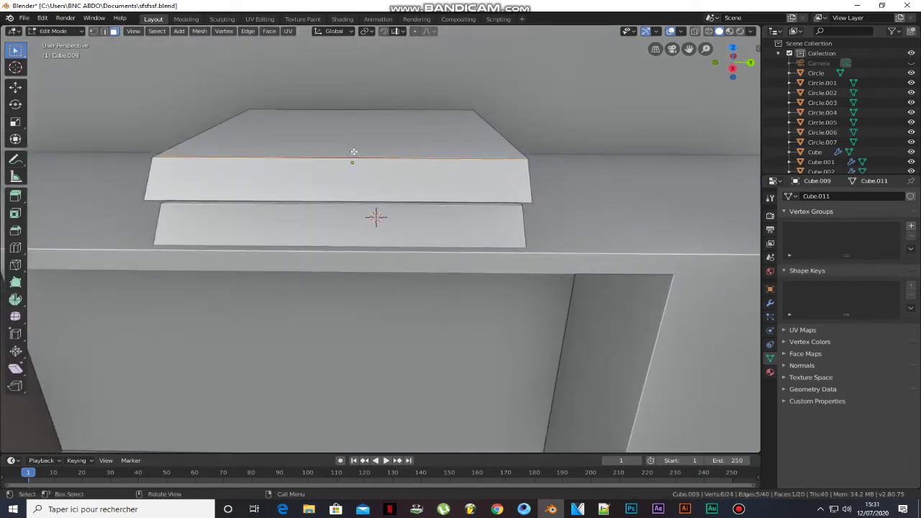
left_click(370, 104)
right_click(432, 150)
key("s")
key("x")
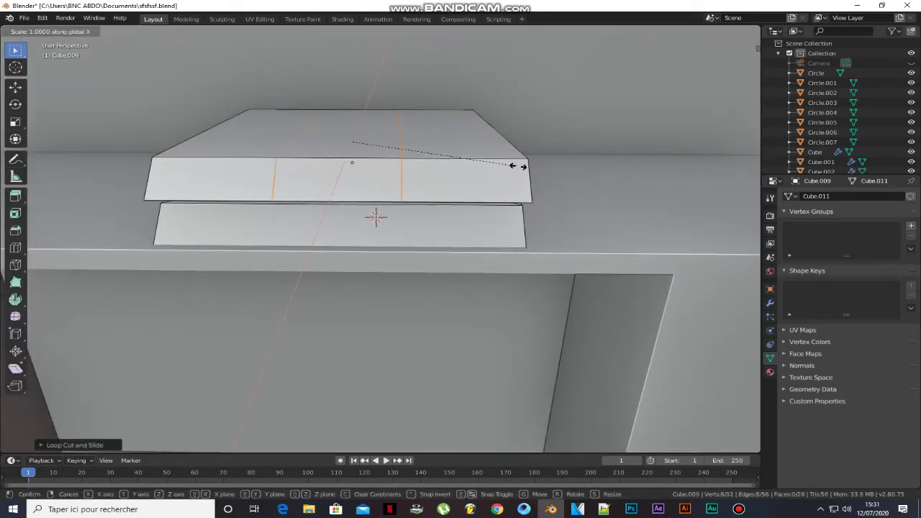
left_click(389, 138)
Step: Cut two edge loops across the lower slab and core, and scale them together along Y into a narrow central band
key("ctrl+r")
middle_click_drag(372, 150, 374, 201)
left_click(360, 185)
right_click(360, 185)
key("s")
key("y")
left_click(371, 168)
key("s")
key("y")
left_click(393, 182)
Step: Extrude the central band faces around both slabs and scale them slightly inward to form a shallow groove
middle_click_drag(318, 156, 351, 154)
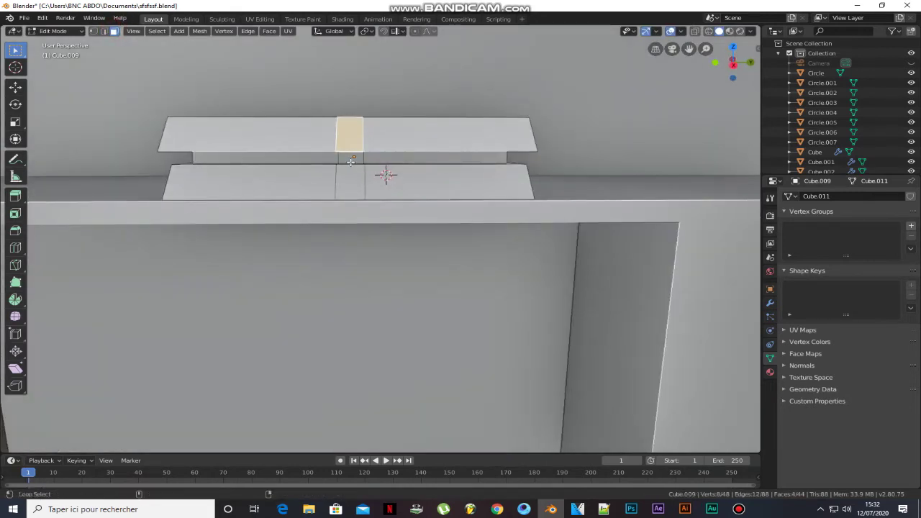
key("e")
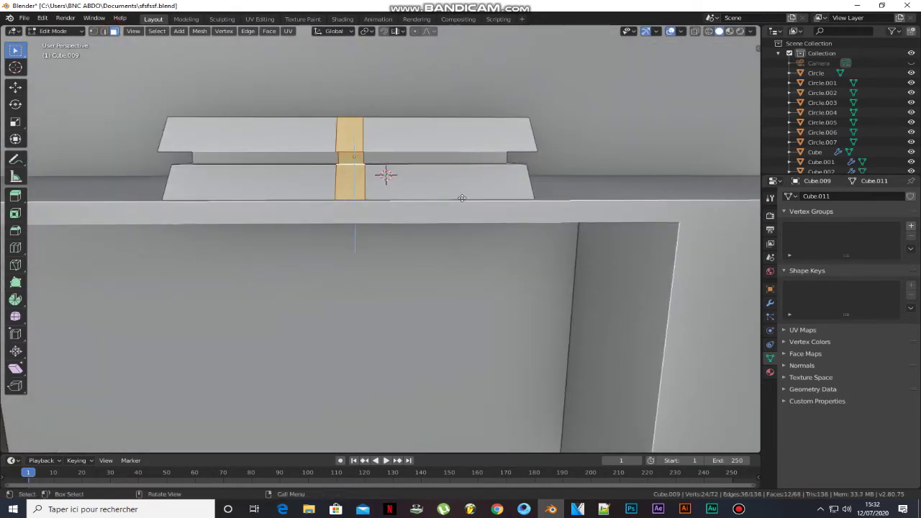
key("s")
right_click(431, 181)
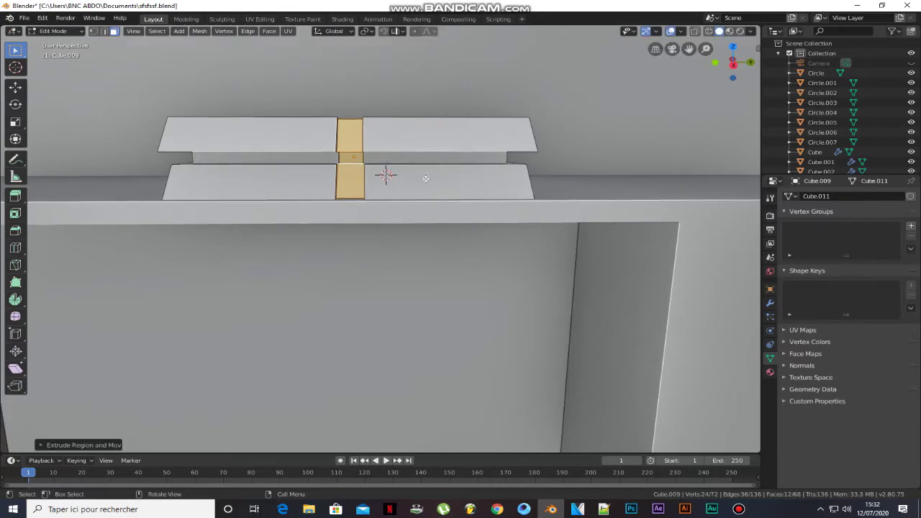
middle_click_drag(425, 177, 396, 189)
key("Tab")
Step: Move the finished device down along Z into the media console's middle compartment
scroll(396, 189, "down", 3)
middle_click_drag(296, 249, 329, 243)
scroll(328, 242, "down", 5)
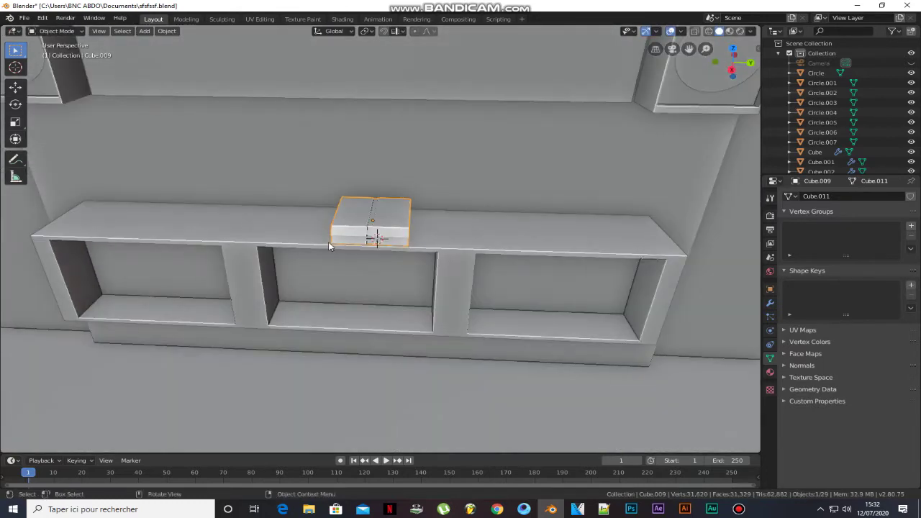
key("g")
key("z")
left_click(327, 326)
middle_click_drag(328, 326, 406, 311)
Step: Move the back faces of the media console's three compartments along X to deepen them, and save the file
left_click(407, 310)
key("Tab")
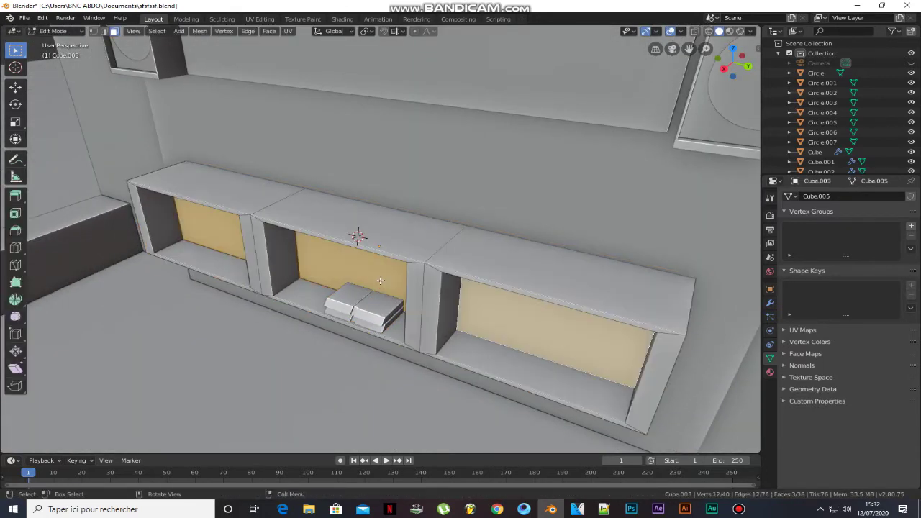
key("g")
key("x")
left_click(400, 272)
key("Tab")
scroll(399, 272, "down", 6)
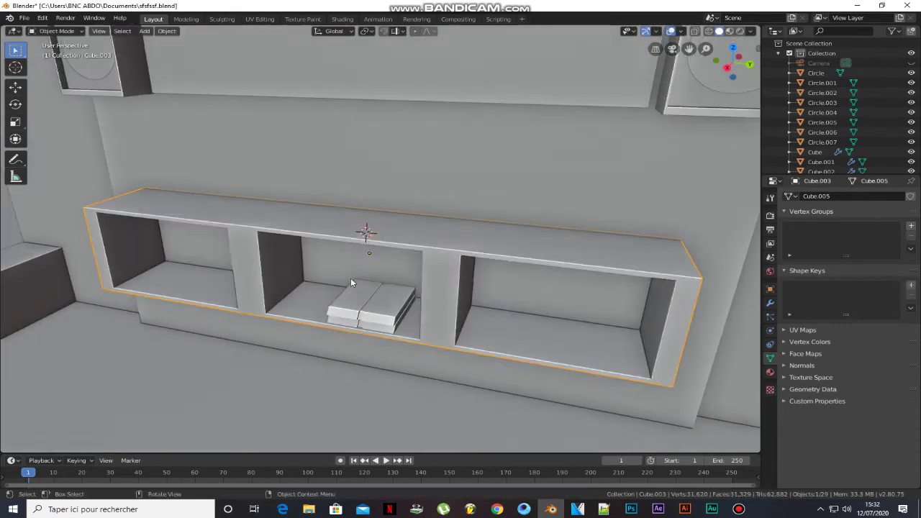
middle_click_drag(402, 272, 382, 289)
scroll(379, 288, "down", 2)
key("ctrl+s")
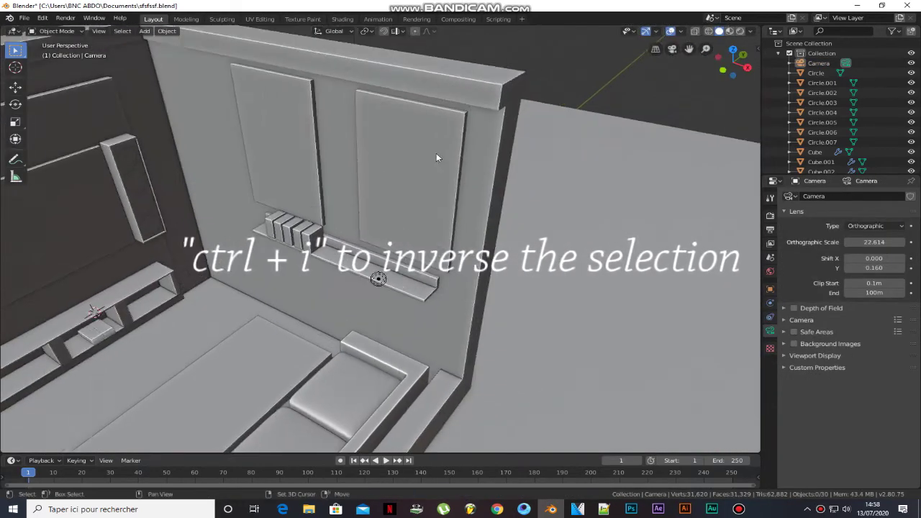
Step: Select the two wall panels and the book-like blocks on the shelf, invert the selection, and hide all other objects
middle_click_drag(436, 153, 371, 215, "shift")
scroll(370, 214, "down", 2)
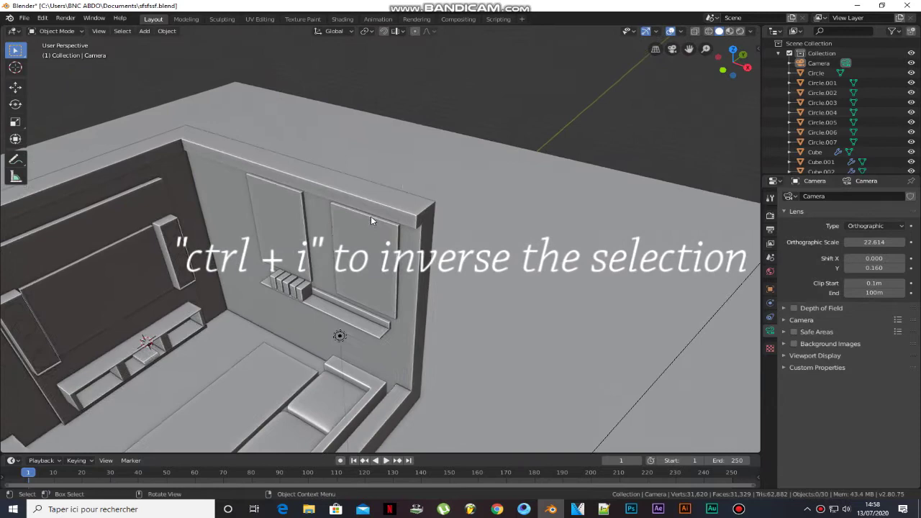
scroll(367, 219, "up", 2)
middle_click_drag(280, 298, 340, 272)
scroll(340, 272, "up", 2)
left_click(340, 273)
left_click(175, 281, "shift")
middle_click_drag(146, 408, 175, 306, "shift")
left_click(212, 327, "shift")
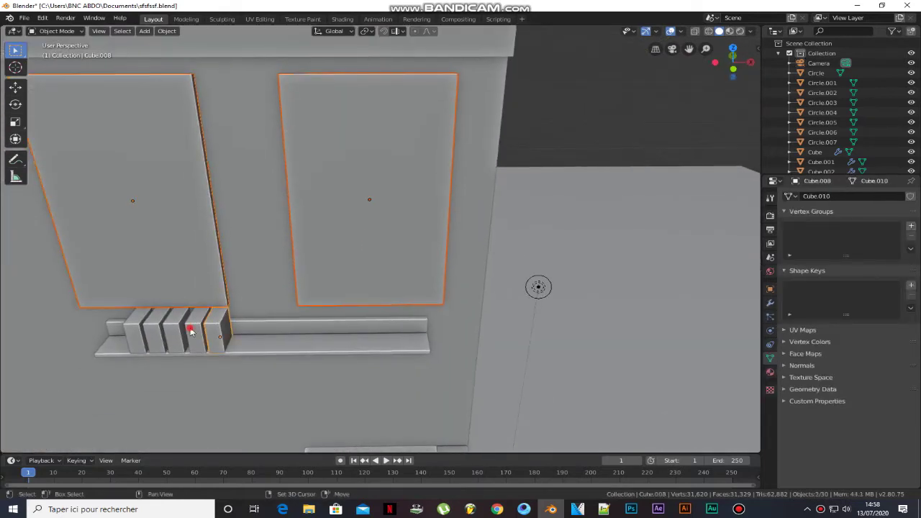
key("ctrl+i")
key("h")
scroll(425, 378, "down", 3)
middle_click_drag(425, 379, 373, 341)
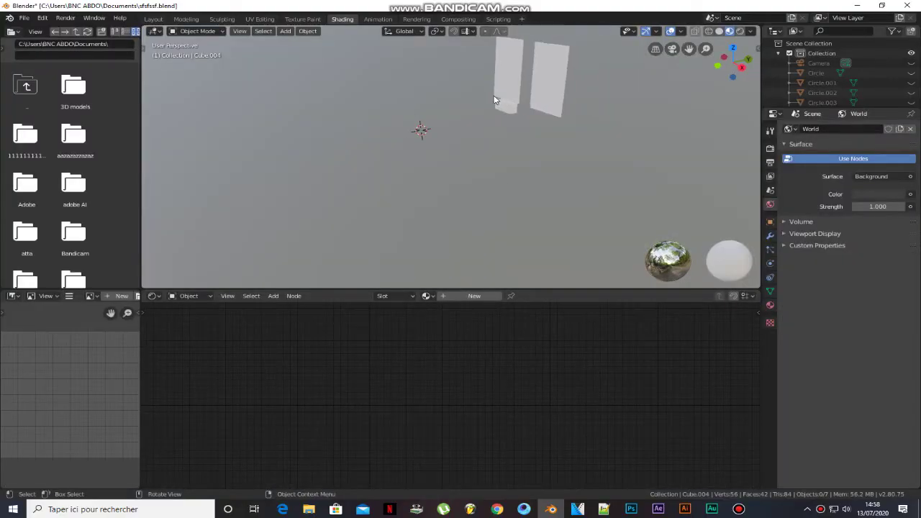
Step: Add two material slots to the right wall panel
middle_click_drag(495, 100, 526, 109)
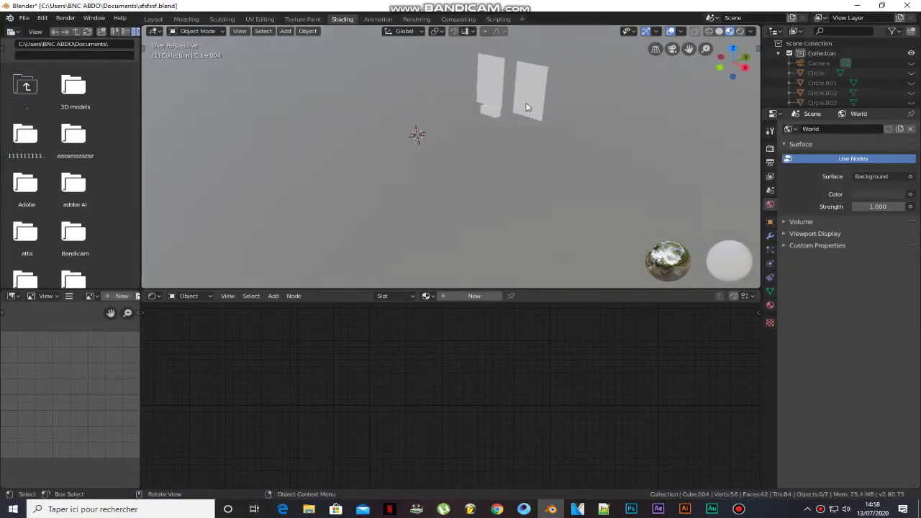
middle_click_drag(484, 212, 446, 272, "shift")
scroll(446, 272, "up", 5)
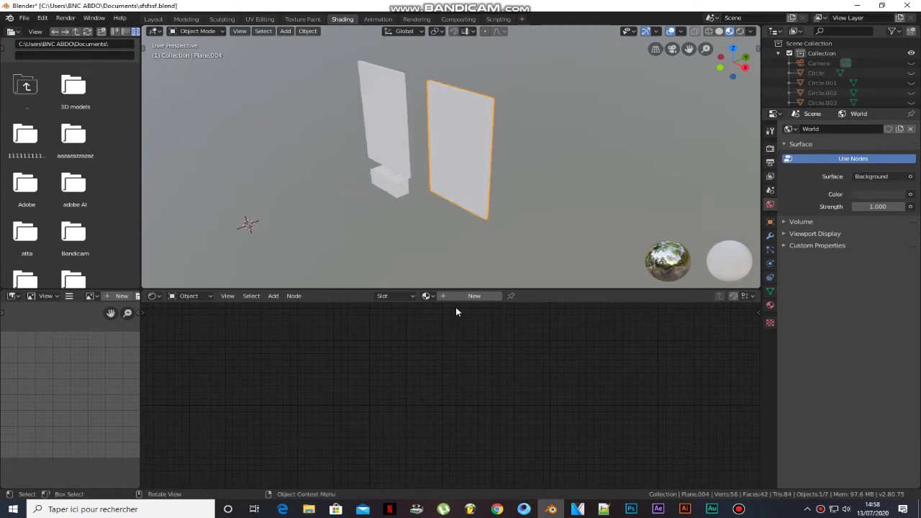
middle_click_drag(460, 230, 536, 229)
left_click(771, 306)
left_click(911, 129)
left_click(911, 129)
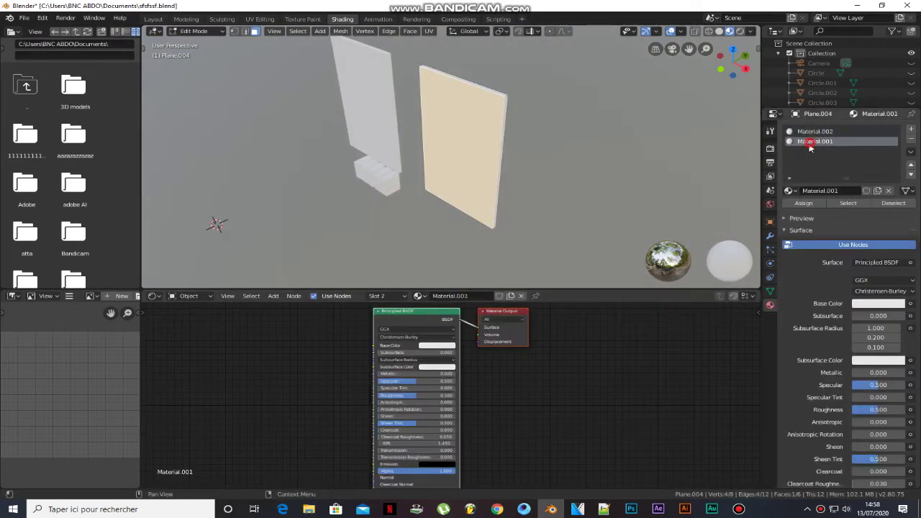
Step: Place the hooded-figure poster's image texture node in Material.001 and link its Color output to Base Color
scroll(576, 172, "up", 2)
middle_click_drag(567, 174, 596, 164)
left_click_drag(340, 380, 282, 363)
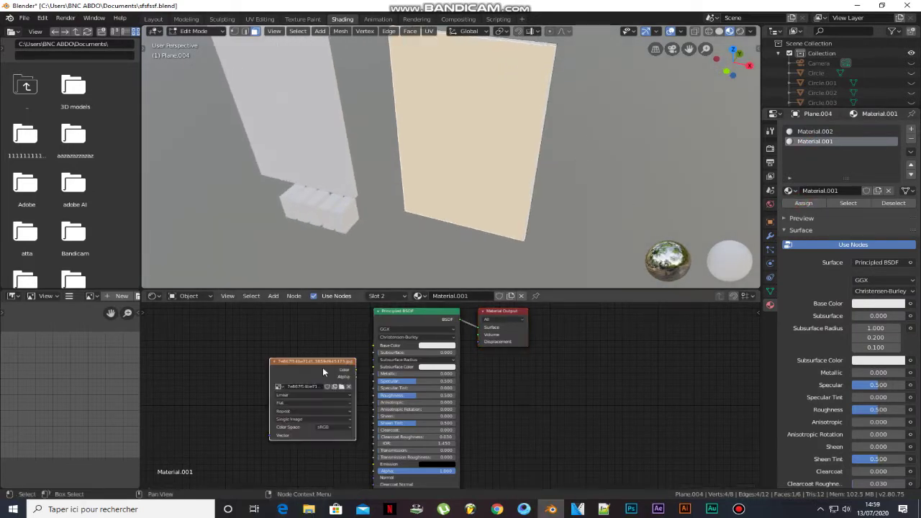
left_click_drag(374, 349, 374, 346)
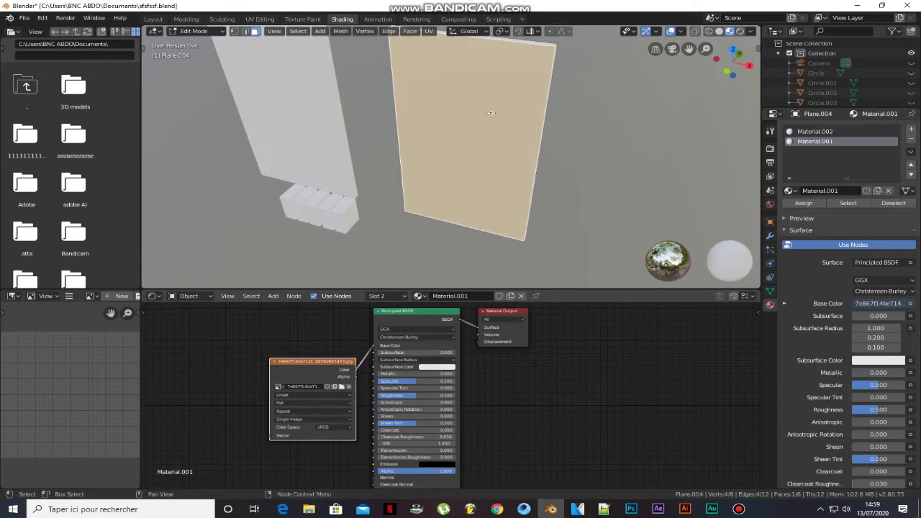
mouse_move(492, 110)
middle_mouse_down()
mouse_move(476, 108)
mouse_move(489, 113)
middle_mouse_up()
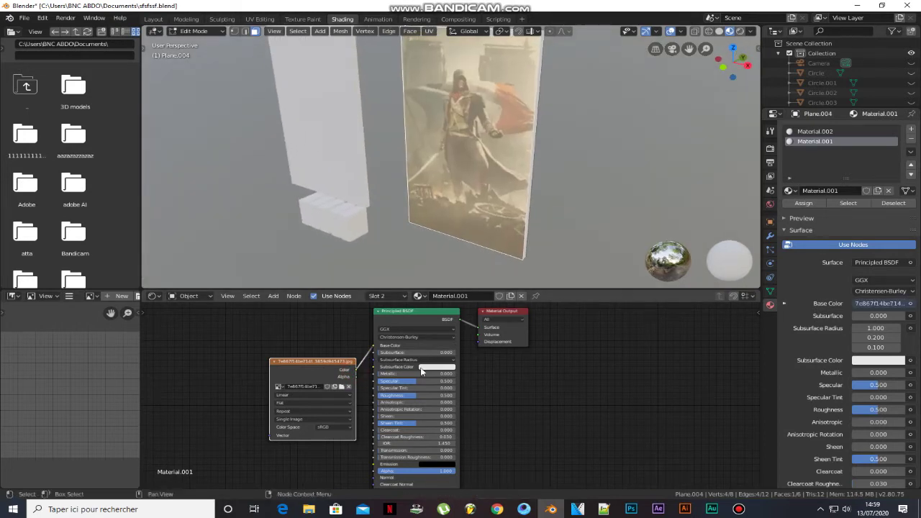
Step: Set the poster material's roughness to 0.714 and leave mesh editing on the right panel
left_click_drag(403, 397, 408, 400)
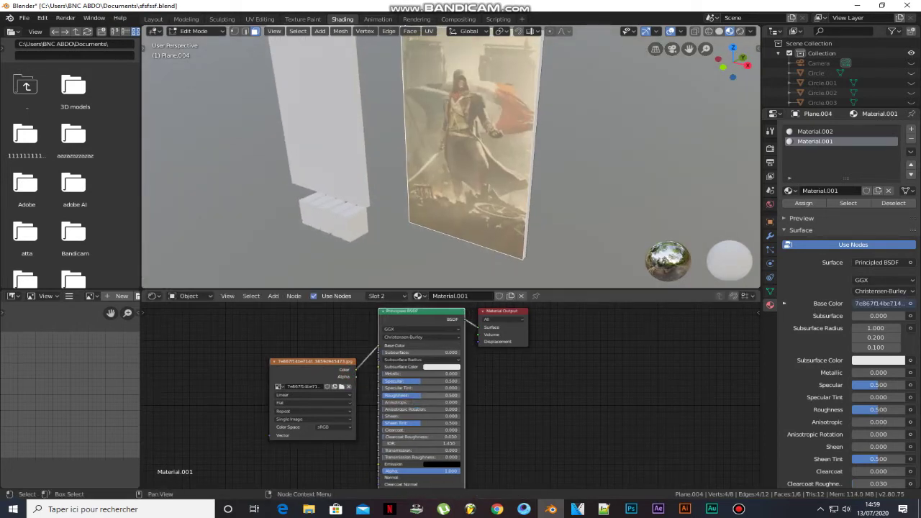
key("Tab")
scroll(460, 157, "down", 3)
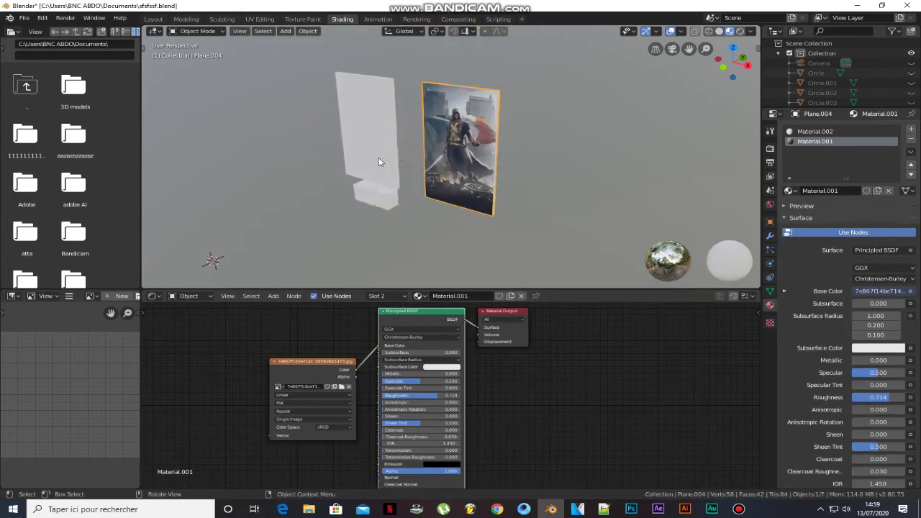
Step: Give the left wall panel's front face a second-slot material with the Hellblade poster image linked to Base Color
middle_click_drag(378, 160, 345, 152)
left_click(306, 145)
key("Tab")
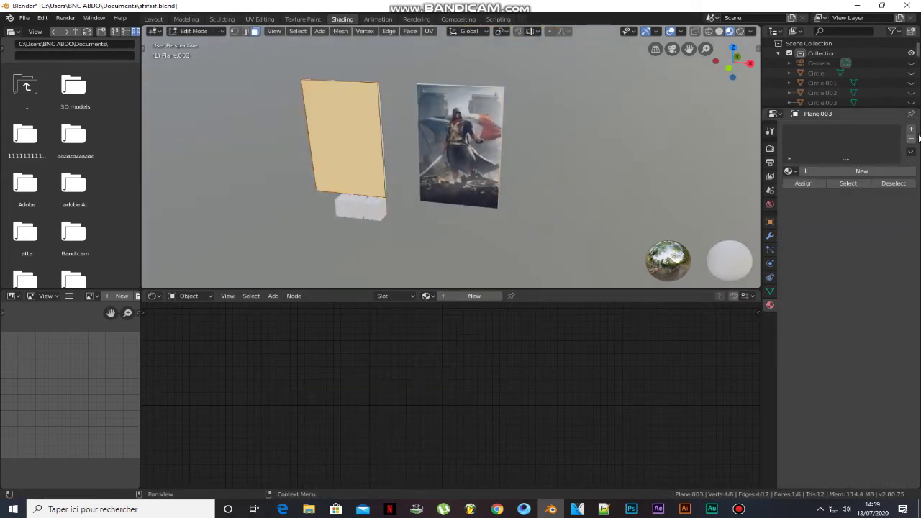
left_click(912, 131)
left_click(838, 191)
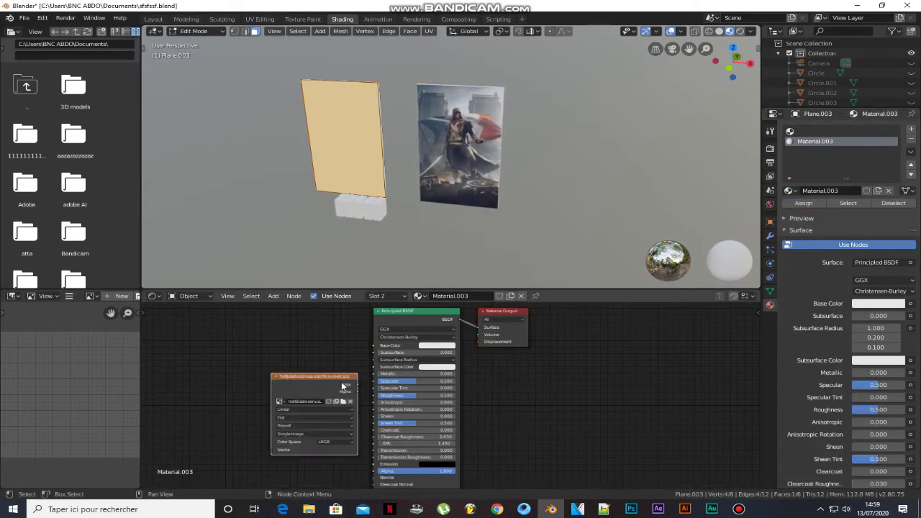
left_click_drag(372, 350, 374, 345)
key("Tab")
mouse_move(381, 165)
middle_mouse_down()
mouse_move(430, 150)
mouse_move(374, 169)
middle_mouse_up()
Step: Add a material slot to the rightmost book-like block on the shelf
middle_click_drag(496, 144, 530, 110)
middle_click_drag(377, 226, 477, 226, "shift")
left_click(488, 134)
key("KP_Decimal")
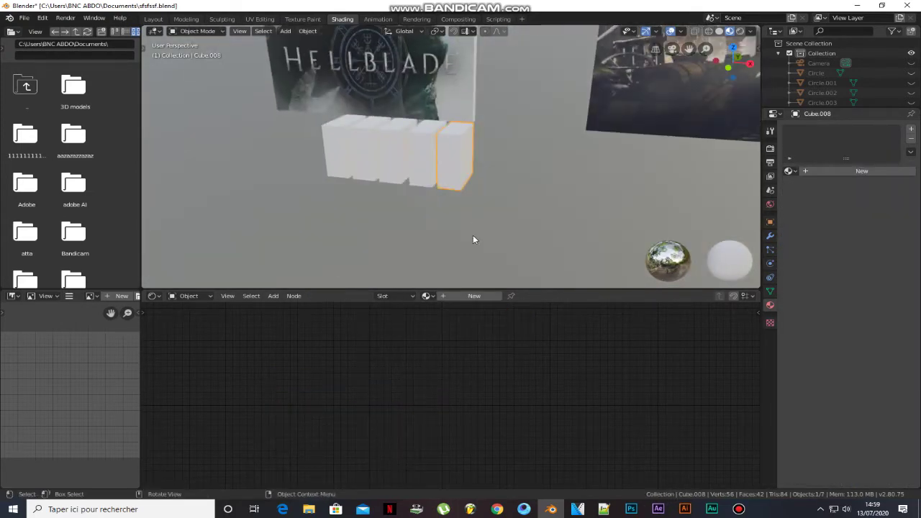
left_click(911, 129)
left_click(911, 129)
left_click(847, 192)
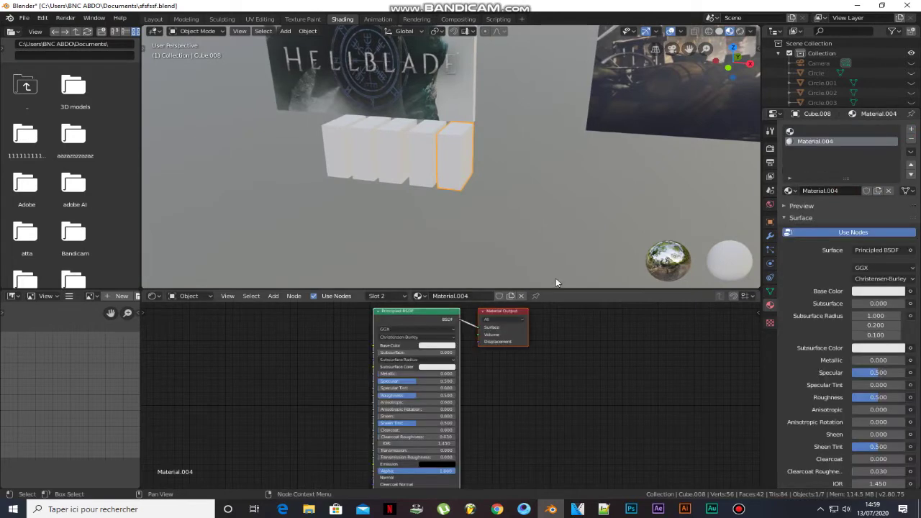
key("Tab")
key("Tab")
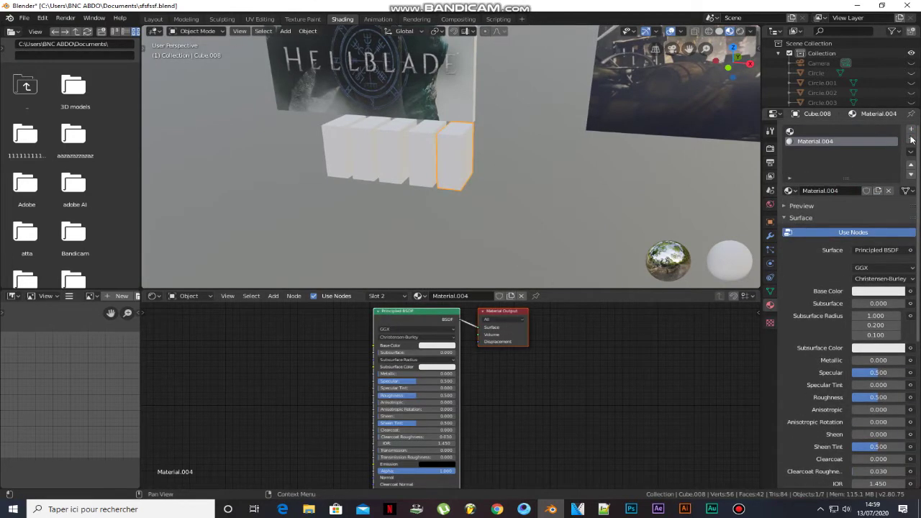
left_click(911, 140)
Step: Create a new material for the rightmost block and link the Dishonored 2 cover image texture to its Base Color
left_click(850, 172)
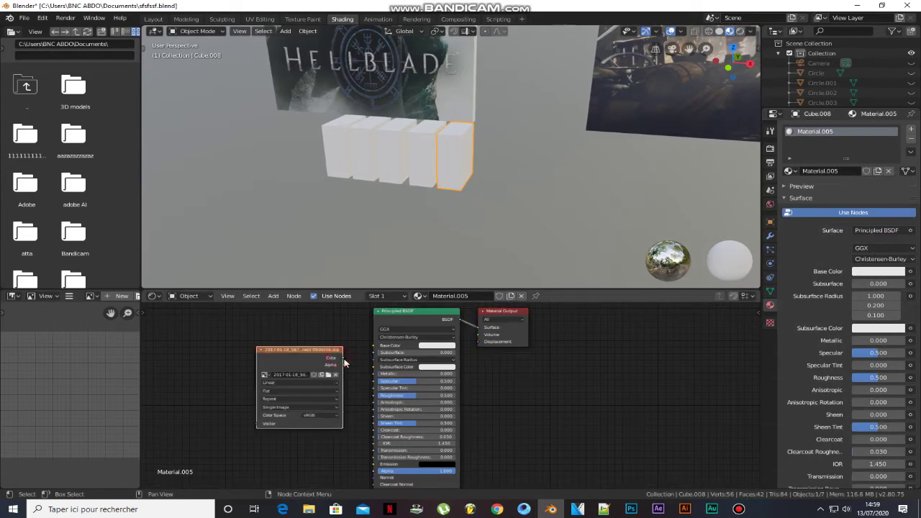
left_click_drag(378, 350, 374, 346)
middle_click_drag(487, 125, 389, 34)
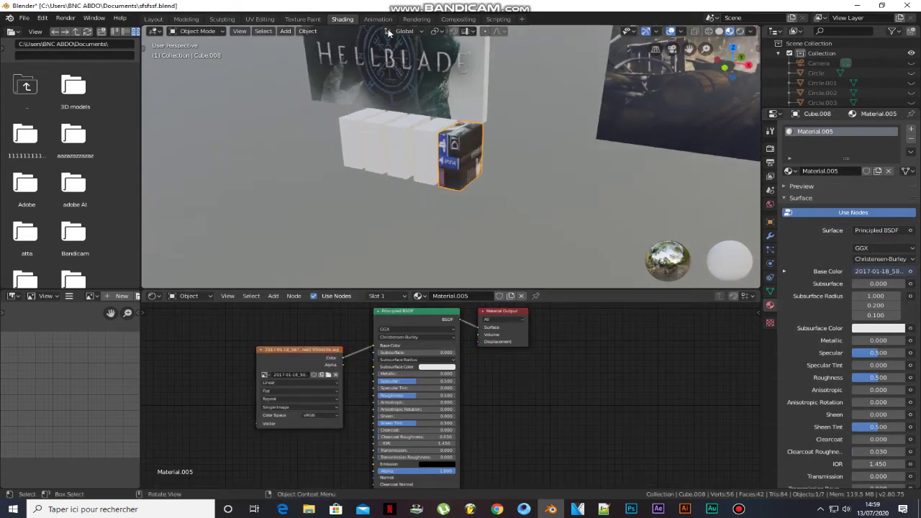
Step: In the UV Editing workspace, fit the block's large side face UVs along X to the Dishonored 2 front cover's width
left_click(272, 19)
key("z")
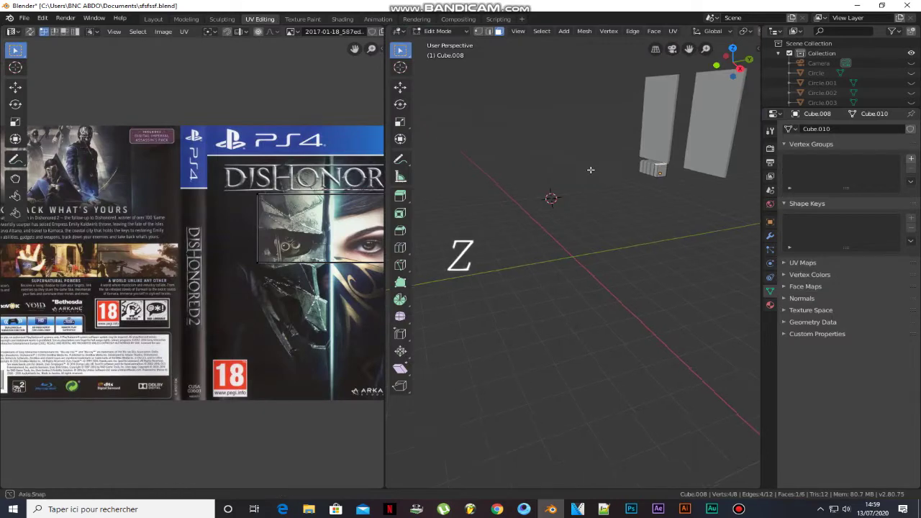
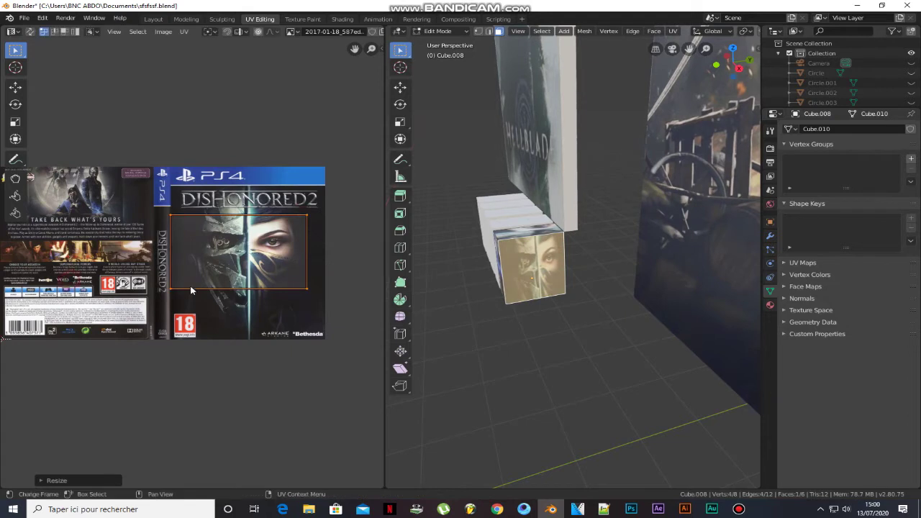
key("g")
key("x")
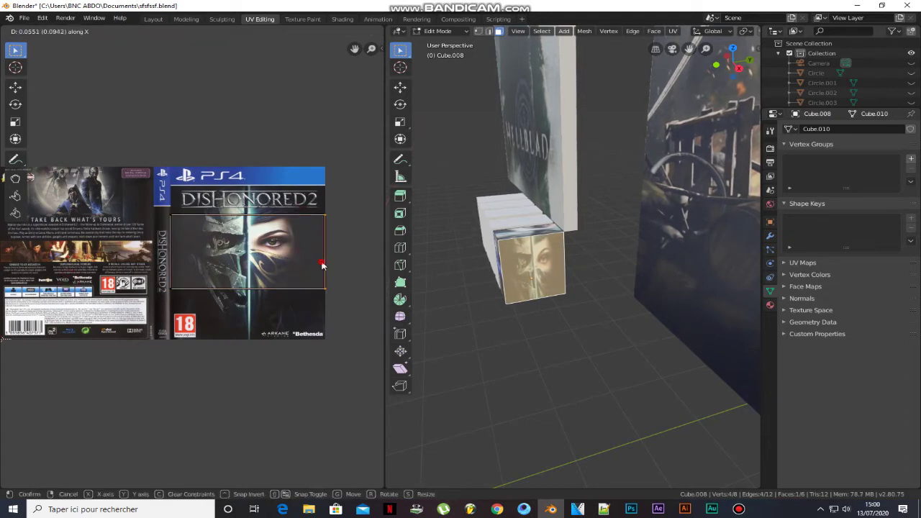
left_click(323, 265)
Step: Scale the side face's UVs along Y and move their lower edge to the bottom of the front cover artwork
left_click(267, 289)
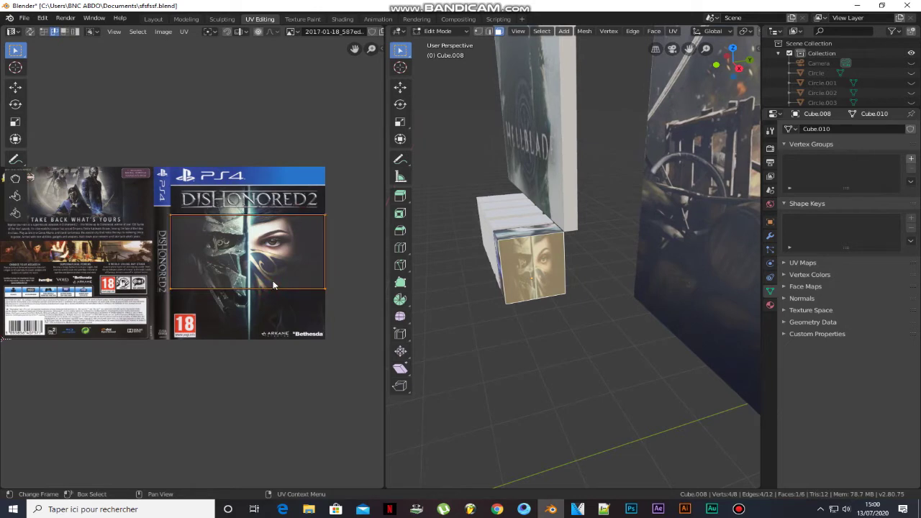
key("y")
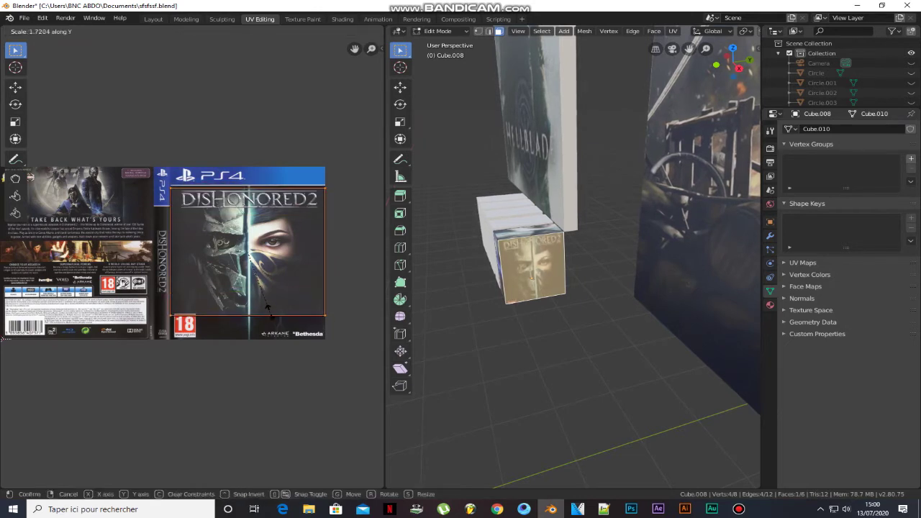
left_click(269, 314)
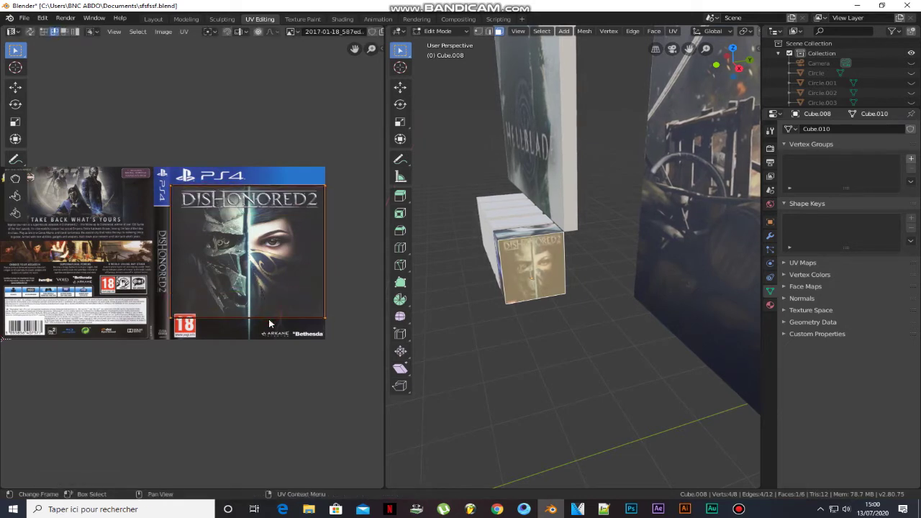
key("g")
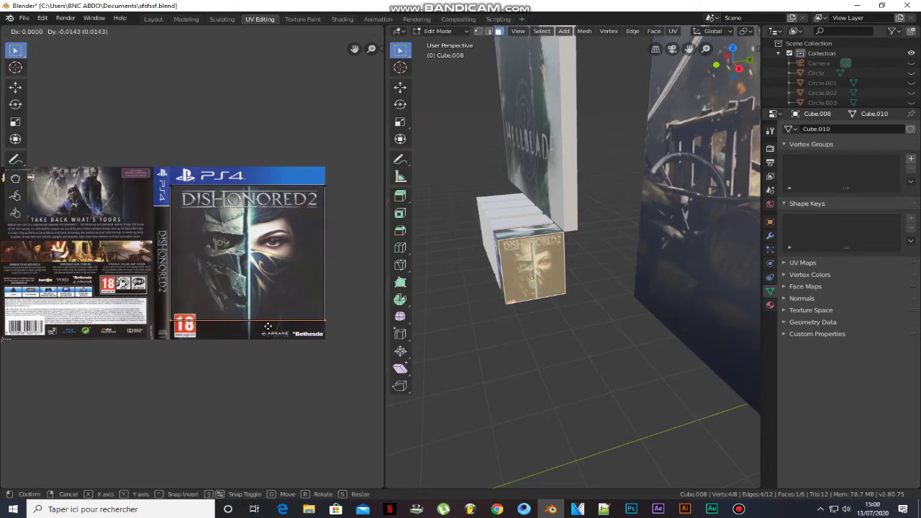
key("y")
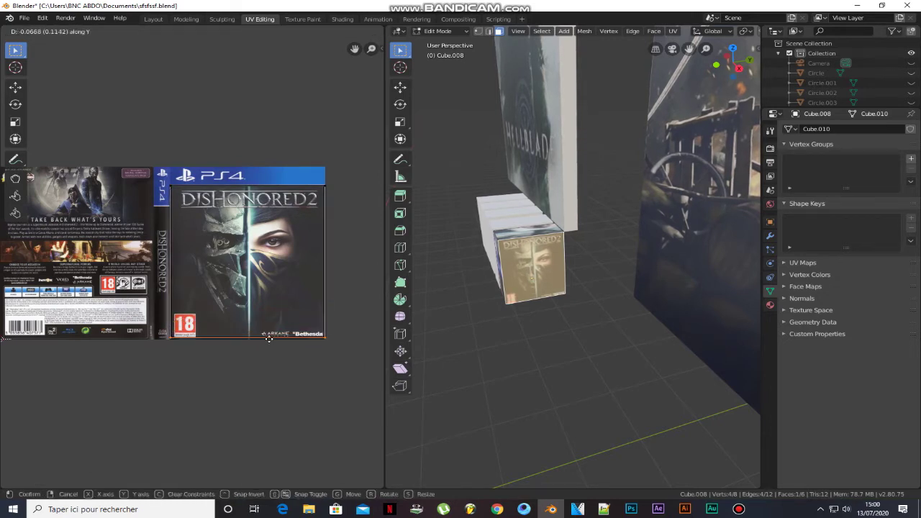
left_click(268, 340)
key("Tab")
Step: Rotate the block's narrow spine face UVs by 90 and then 180 degrees, and scale them narrower along X
middle_click_drag(467, 283, 549, 275)
scroll(548, 275, "up", 4)
key("Tab")
left_click(534, 258)
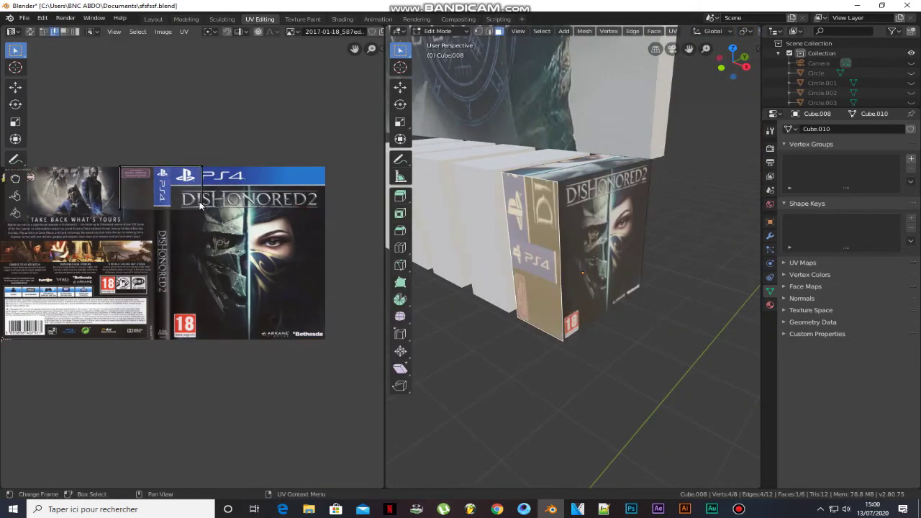
type("r90")
key("Return")
type("r180")
key("Return")
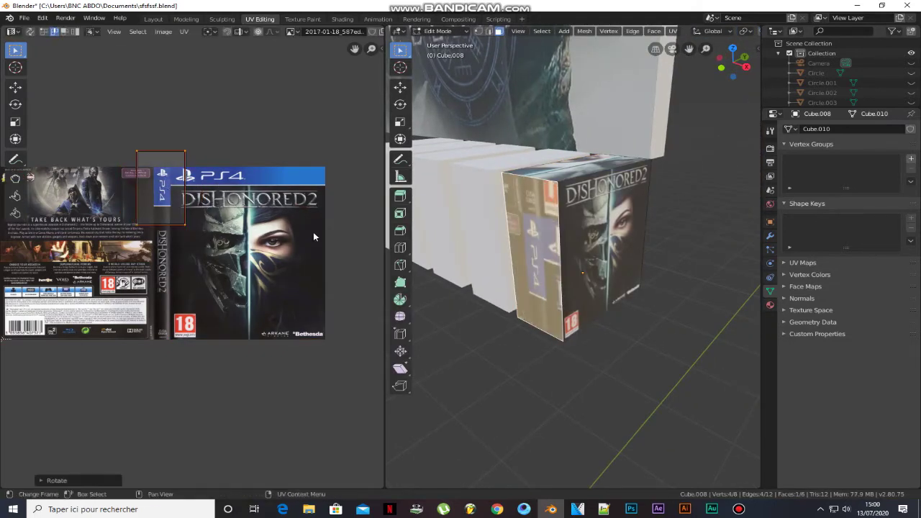
key("s")
key("x")
left_click(231, 205)
Step: Move the left and right edges of the spine face's UVs along X to match the cover image's spine
scroll(194, 263, "up", 5)
middle_click_drag(199, 159, 257, 307)
left_click(120, 211)
key("g")
key("x")
left_click(129, 211)
left_click(187, 210)
key("g")
key("x")
left_click(199, 212)
Step: Move the upper and lower edges of the spine face's UVs along Y to span the spine's full height
key("g")
key("y")
left_click(177, 100)
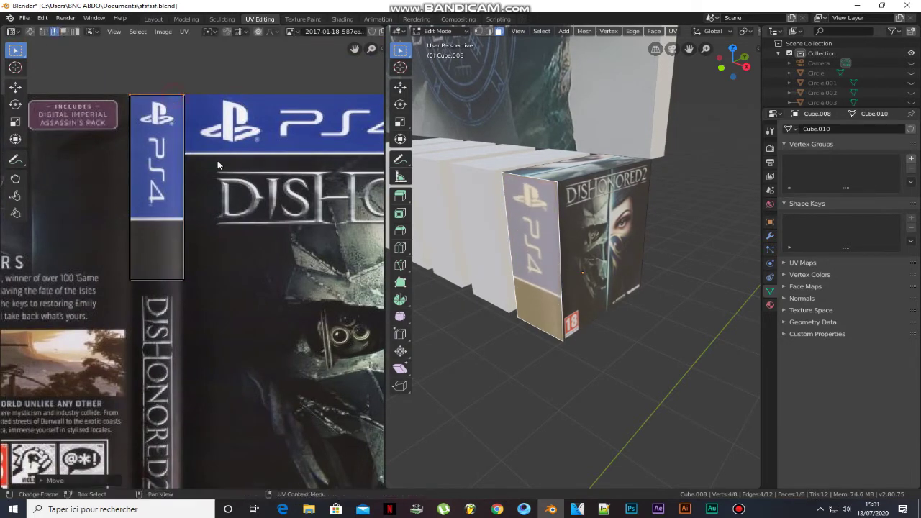
scroll(219, 164, "down", 2)
middle_click_drag(195, 237, 221, 149)
left_click(206, 152)
key("g")
key("y")
left_click(193, 383)
Step: Move the block's top face UVs onto the upper part of the front cover, rotate them and scale them down
middle_click_drag(603, 275, 603, 321)
left_click(580, 159)
middle_click_drag(373, 194, 271, 247)
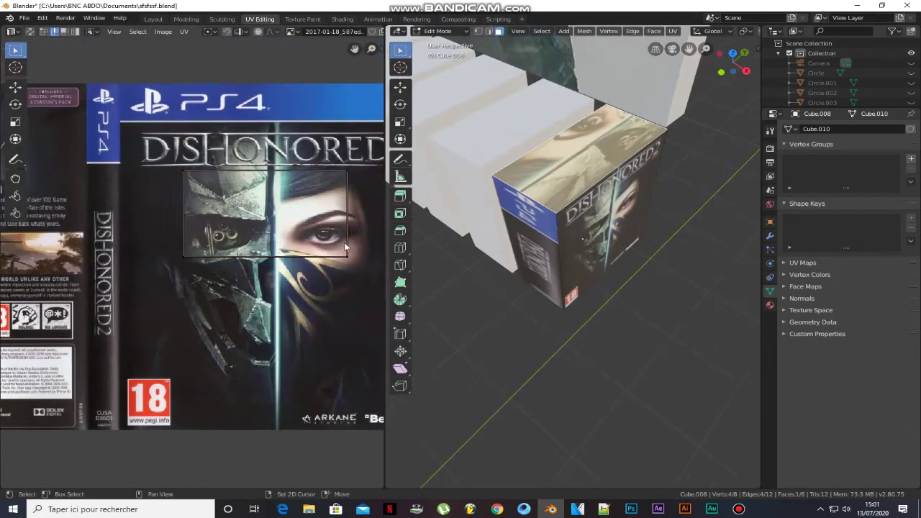
middle_click_drag(346, 246, 290, 269)
key("g")
left_click(298, 172)
key("r")
left_click(298, 171)
key("s")
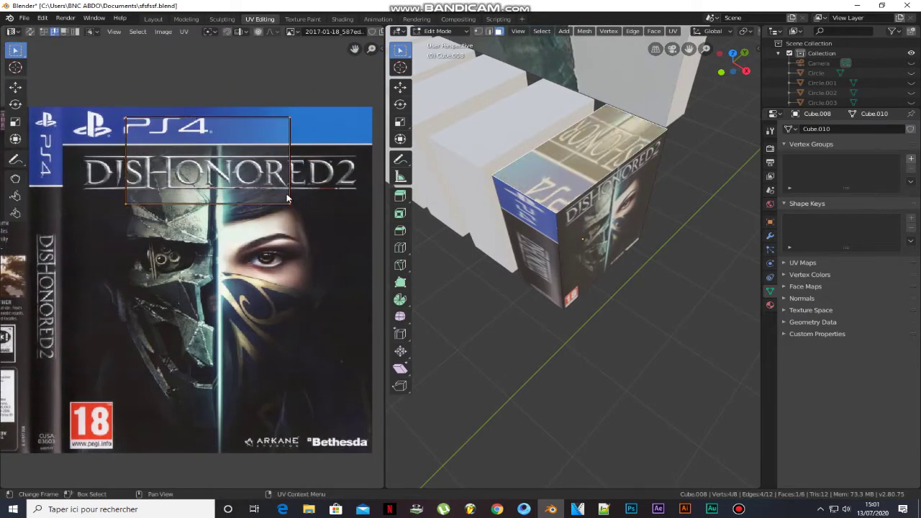
left_click(215, 187)
Step: Move the top face's UVs onto the blue PS4 banner and stretch them along X
key("g")
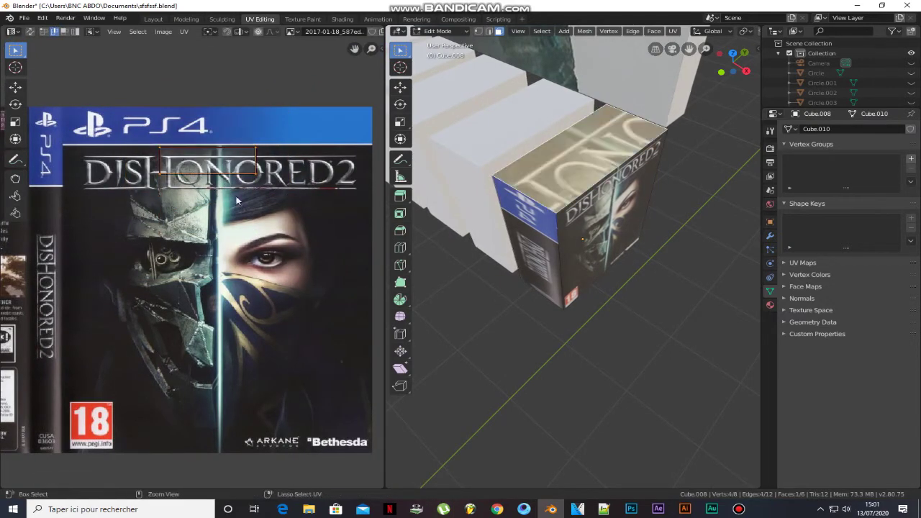
left_click(177, 153)
key("s")
key("x")
left_click(331, 156)
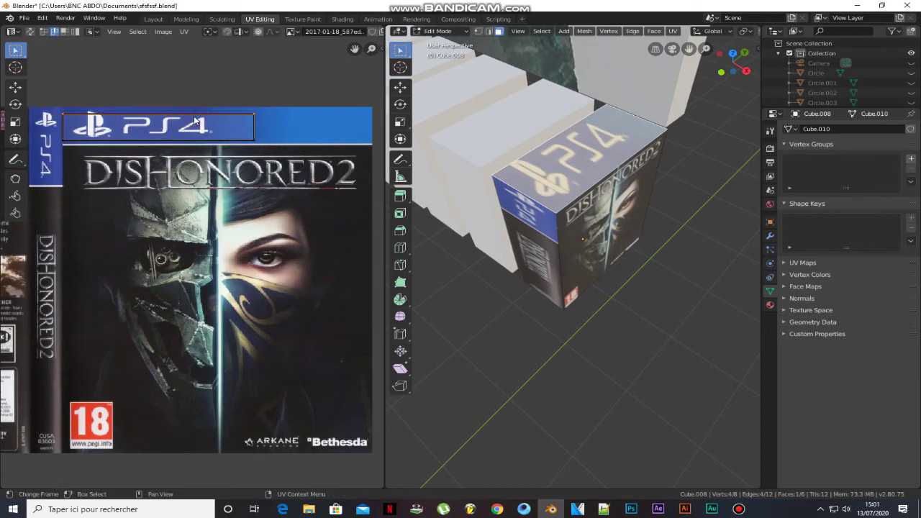
Step: Move the upper edge of the top face's UVs along Y to the banner's upper border
middle_click_drag(304, 162, 299, 190)
key("g")
key("y")
left_click(232, 167)
Step: Extend the right edge of the top face's UVs along X to the banner's end and align the lower edge along Y
left_click(250, 160)
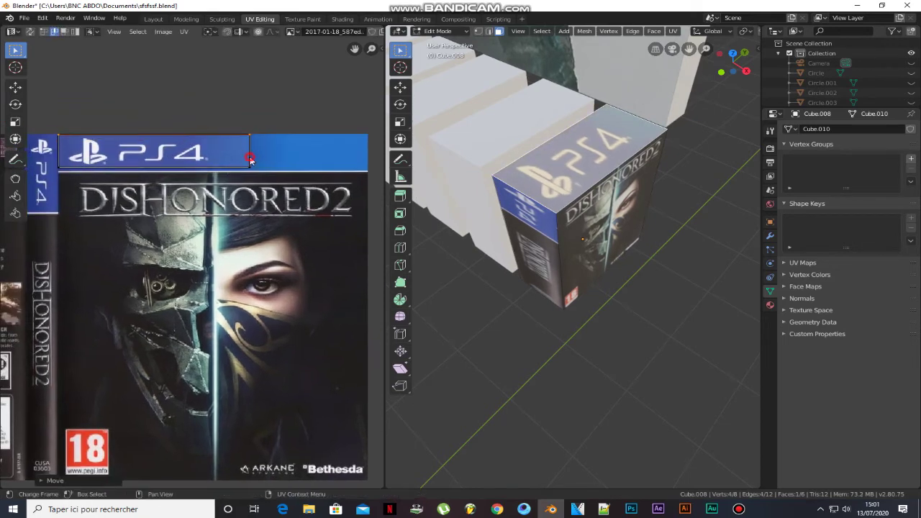
key("g")
key("x")
left_click(367, 162)
left_click(330, 170)
key("g")
key("y")
left_click(335, 172)
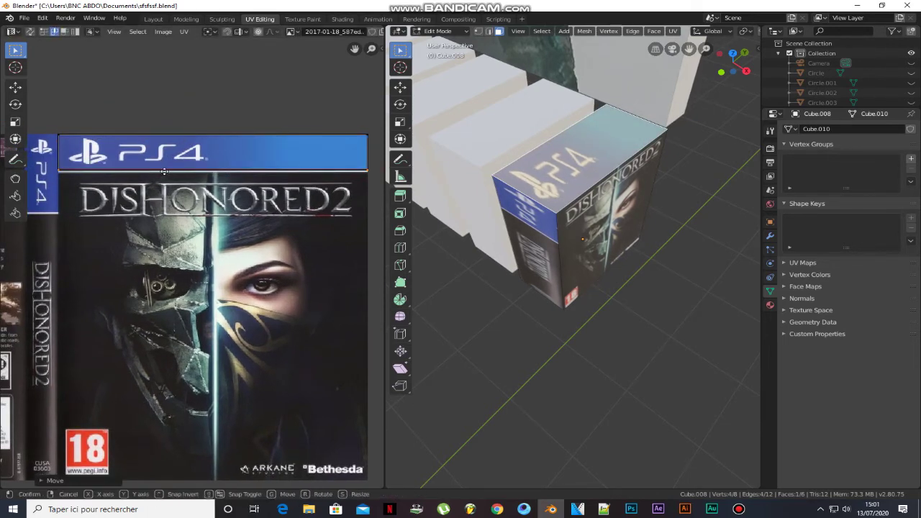
Step: Check the textured block in Object Mode and fine-tune a horizontal edge of the top face's UVs along Y
key("Tab")
middle_click_drag(633, 237, 631, 218)
middle_click_drag(302, 200, 383, 255)
key("Tab")
left_click(261, 186)
key("g")
key("y")
left_click(271, 186)
Step: Scale the textured game-cover block along X in Object Mode, and resize it uniformly
scroll(313, 235, "down", 8)
key("Tab")
middle_click_drag(466, 197, 471, 238)
key("s")
key("x")
left_click(631, 279)
middle_click_drag(630, 280, 590, 250)
key("s")
left_click(660, 278)
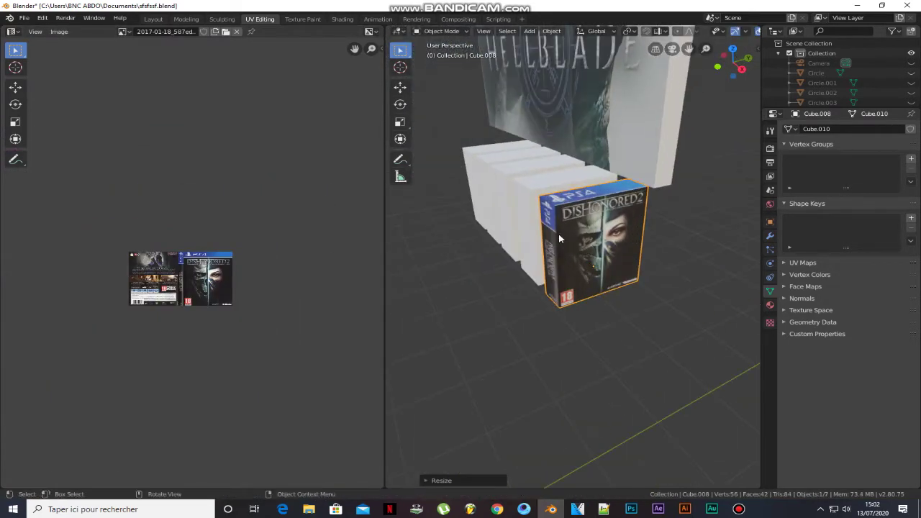
Step: Set the game-cover material's roughness to 0.623 and add a new material to the adjacent white block
left_click(337, 19)
mouse_move(455, 159)
middle_mouse_down()
mouse_move(468, 144)
mouse_move(448, 131)
mouse_move(474, 167)
middle_mouse_up()
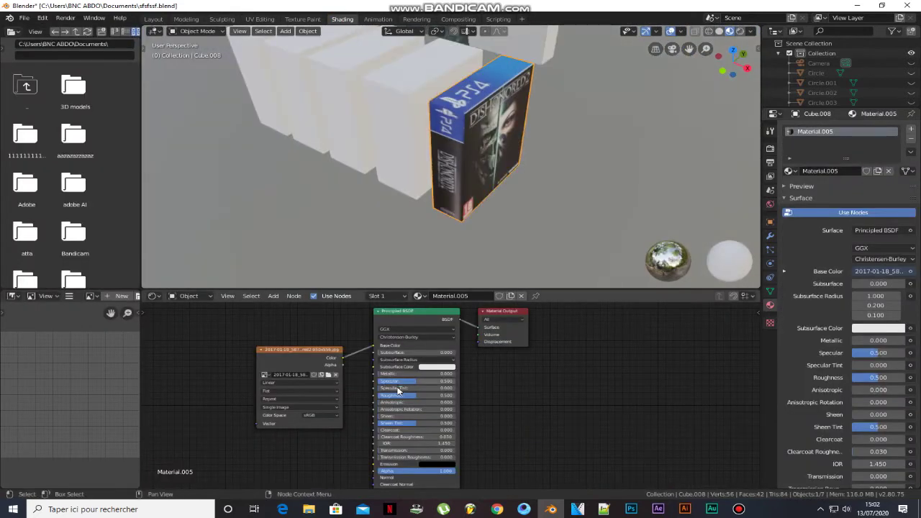
middle_click_drag(508, 214, 478, 154)
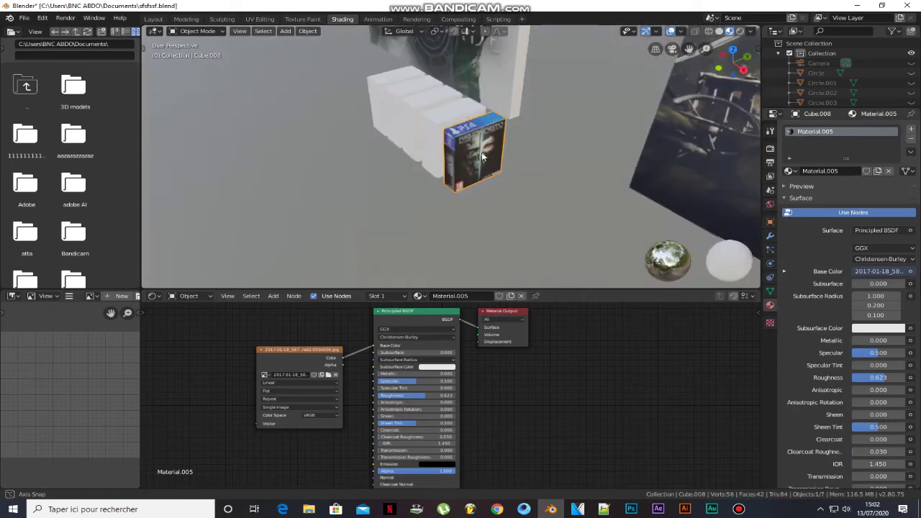
middle_click_drag(682, 187, 672, 180)
left_click(437, 117)
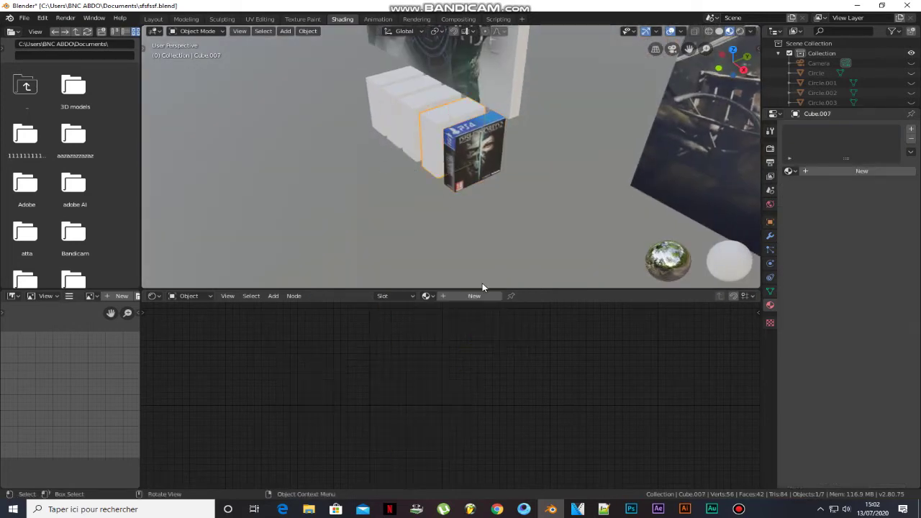
left_click(476, 295)
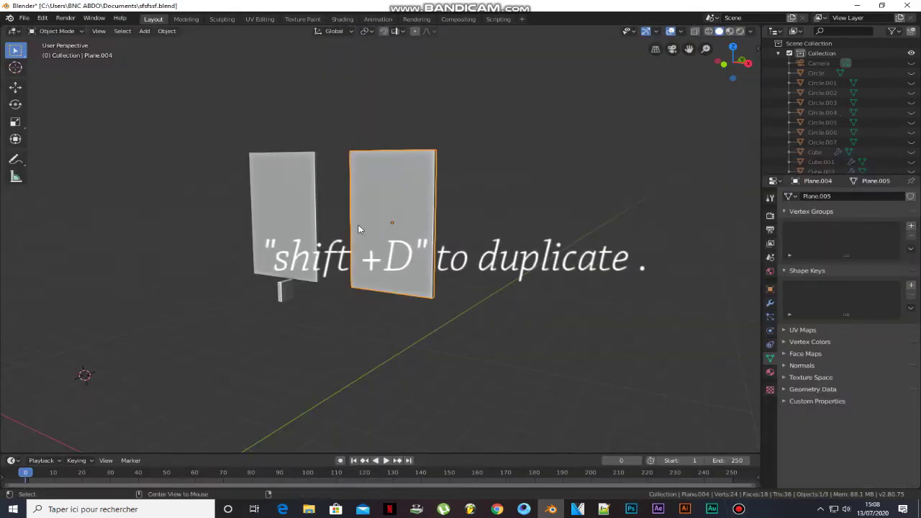
Step: Unhide all objects, select the four book-like blocks and move them along X to the shelf's left end
key("alt+h")
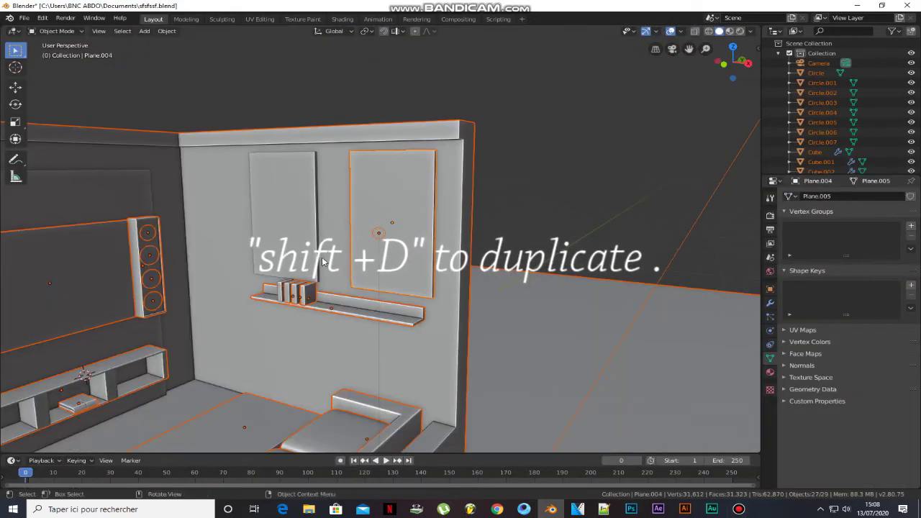
scroll(292, 303, "up", 5)
left_click(385, 254)
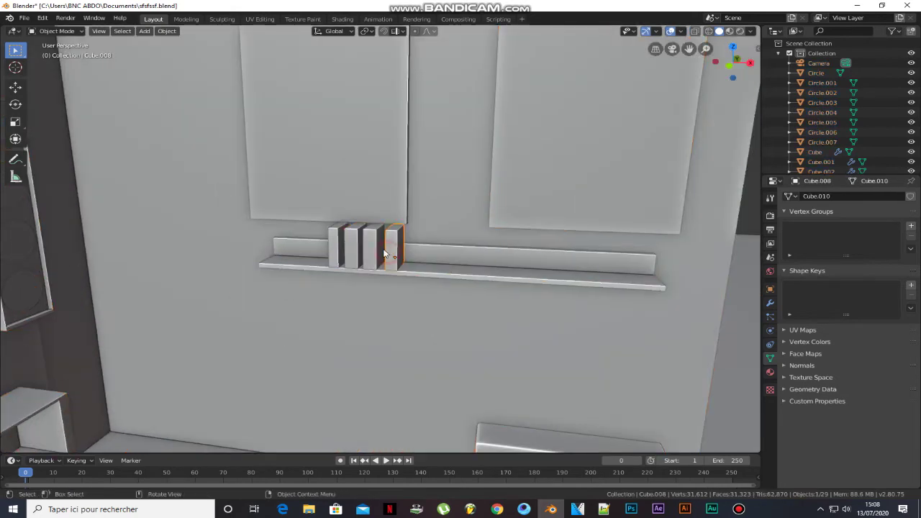
left_click(341, 244, "shift")
scroll(462, 209, "down", 5)
middle_click_drag(462, 209, 494, 226)
scroll(420, 231, "down", 10)
scroll(420, 231, "up", 16)
key("g")
key("y")
key("x")
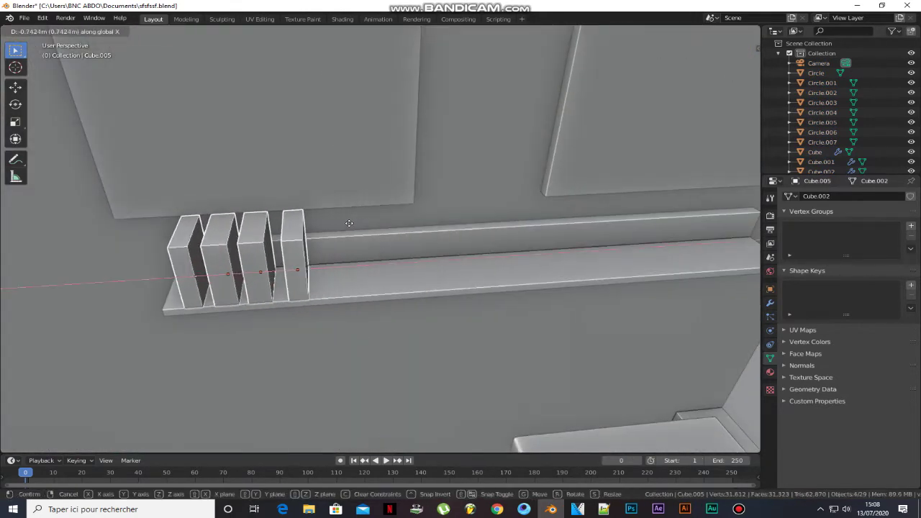
left_click(338, 225)
Step: Duplicate one shelf block and move the copy horizontally, locked on Z, toward the TV cabinet
scroll(311, 244, "down", 4)
left_click(313, 247)
middle_click_drag(312, 247, 229, 252)
key("shift+d")
key("shift+z")
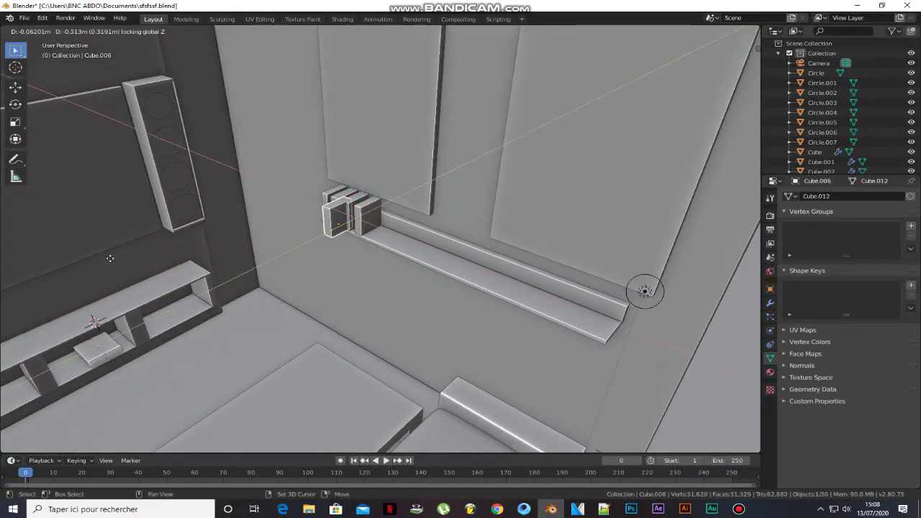
left_click(96, 247)
Step: Lower the duplicated block along Z and shift it along X to the TV cabinet's right compartment
key("g")
key("z")
left_click(136, 341)
key("g")
key("x")
left_click(117, 320)
key("g")
key("z")
left_click(124, 325)
Step: Position the duplicated block along Y and X so it stands inside the cabinet's right compartment
scroll(290, 252, "up", 6)
middle_click_drag(124, 325, 248, 262, "shift")
key("g")
key("y")
left_click(273, 271)
key("g")
key("x")
left_click(372, 244)
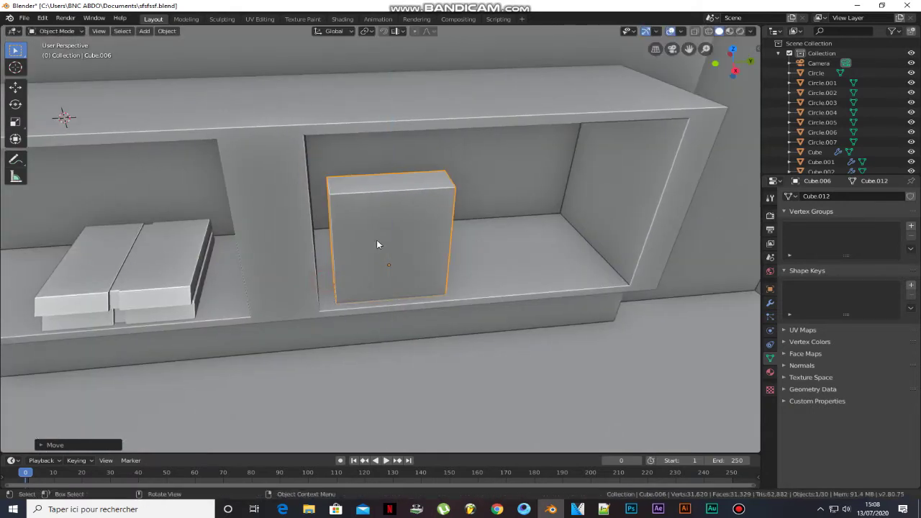
Step: Duplicate another shelf block and move the copy along X, Y and Z into the cabinet's left compartment
scroll(431, 215, "down", 5)
middle_click_drag(432, 216, 544, 159)
key("shift+d")
key("x")
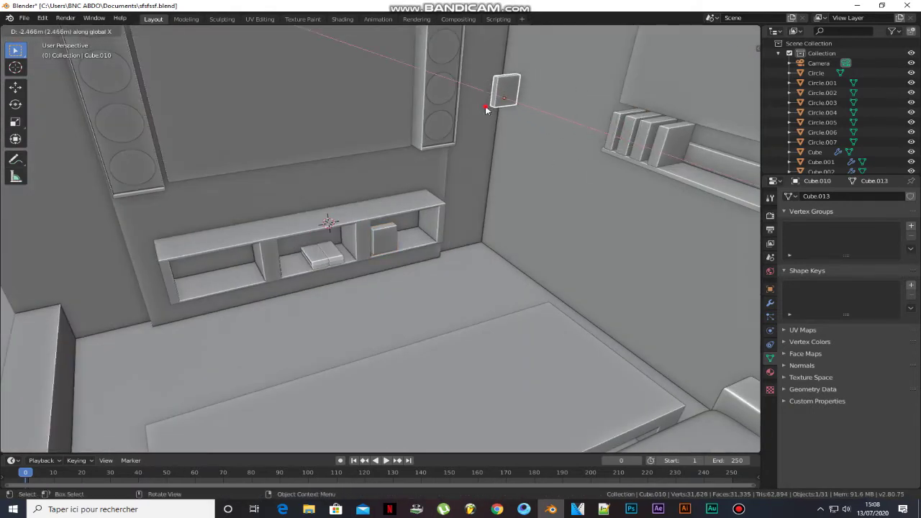
key("y")
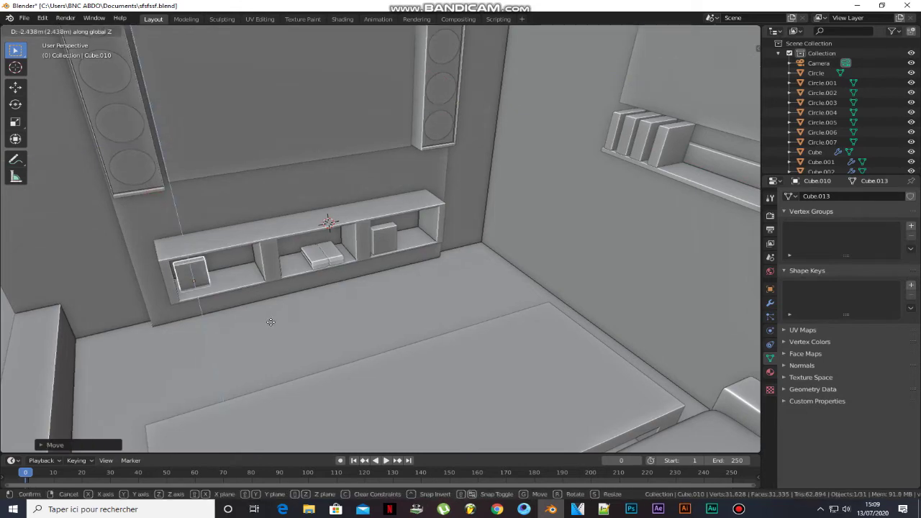
left_click(273, 322)
Step: Adjust the second copy along X and Z so it sits on the left compartment's floor
key("g")
key("x")
left_click(275, 329)
key("g")
key("z")
left_click(278, 325)
Step: Examine the whole room in rendered shading and return to solid shading
scroll(278, 325, "down", 4)
middle_click_drag(278, 325, 333, 249)
scroll(382, 200, "down", 4)
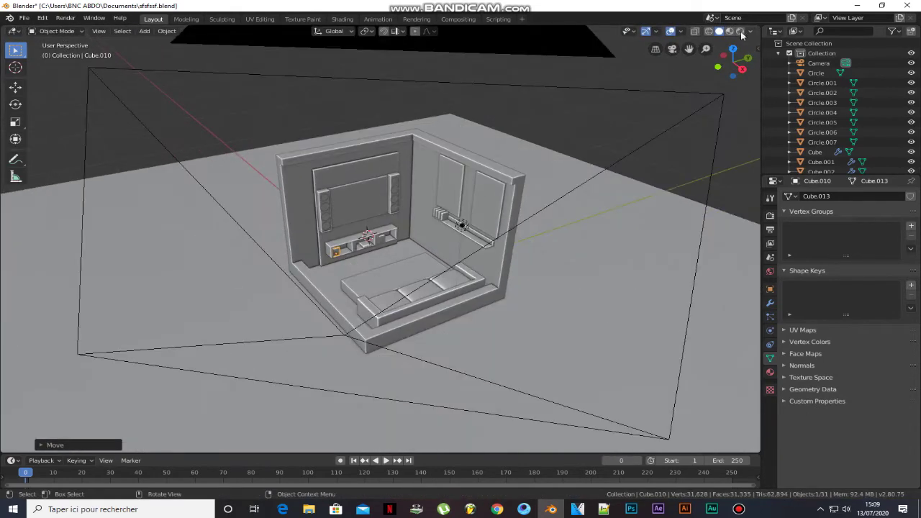
left_click(741, 32)
scroll(502, 166, "up", 8)
middle_click_drag(449, 222, 474, 181)
scroll(467, 193, "down", 8)
left_click(718, 31)
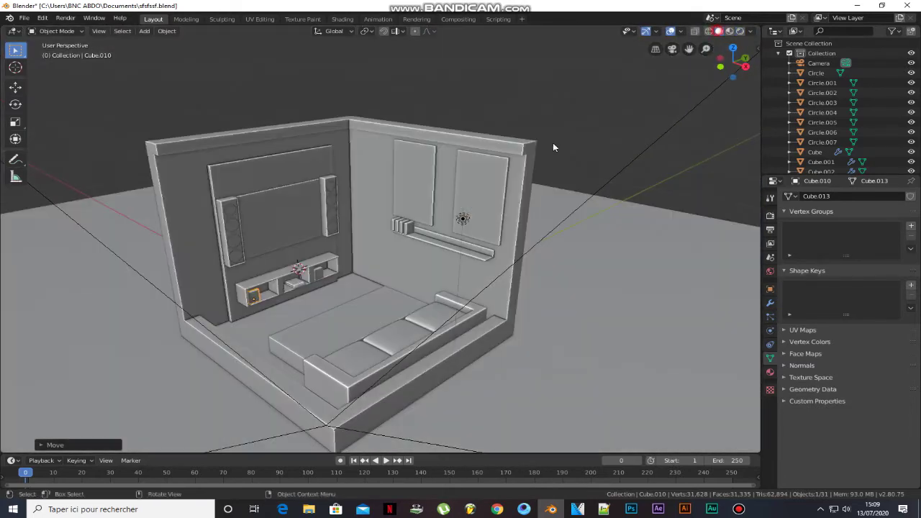
Step: Isolate the large TV panel between the speakers and give it two new materials in separate slots
left_click(295, 210)
key("KP_Decimal")
key("KP_Divide")
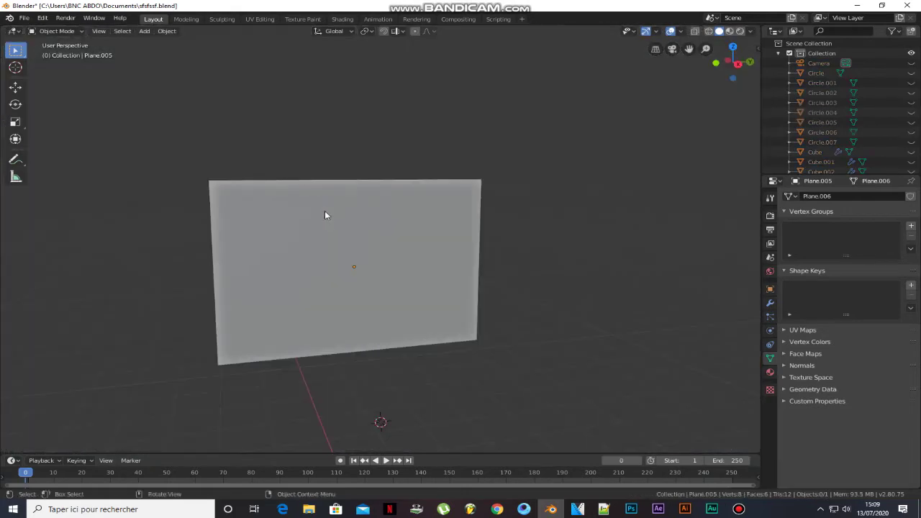
left_click(770, 372)
left_click(843, 238)
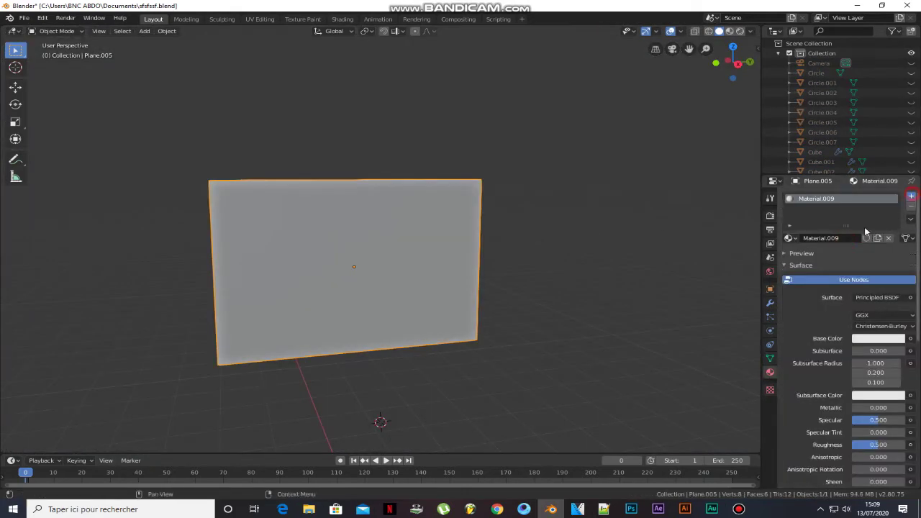
left_click(911, 195)
left_click(843, 257)
Step: Assign the second material to the TV panel's front face and set its transmission to 1.000
key("Tab")
left_click(403, 266)
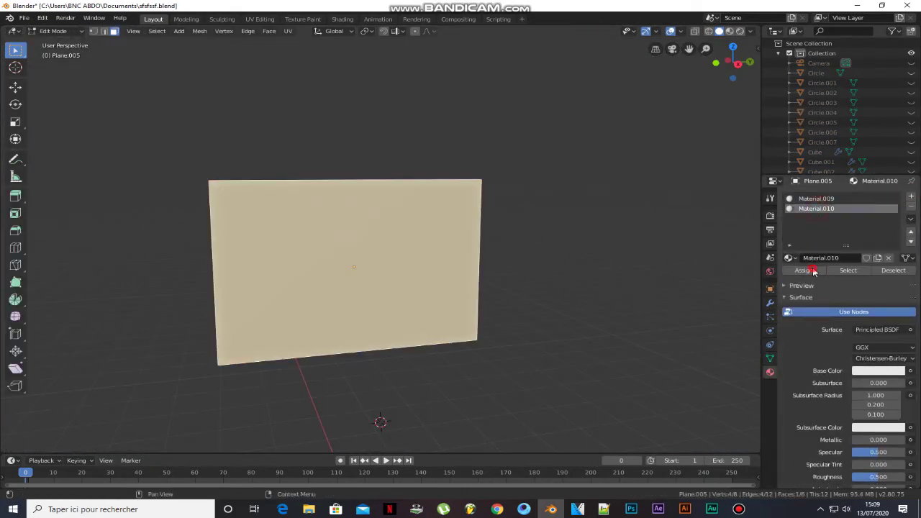
scroll(874, 435, "down", 5)
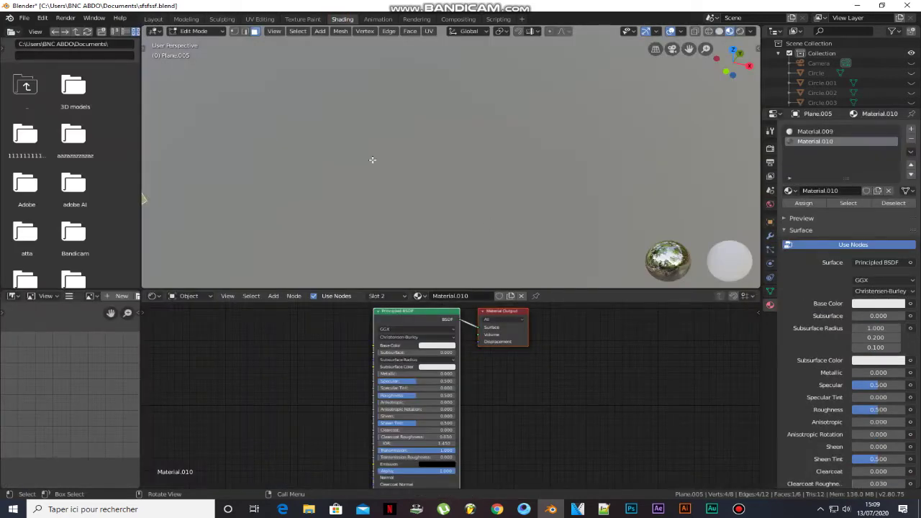
Step: Connect the image texture unnamed (4).jpg to the second material's Base Color
scroll(372, 159, "down", 5)
middle_click_drag(372, 158, 312, 168)
scroll(317, 148, "up", 2)
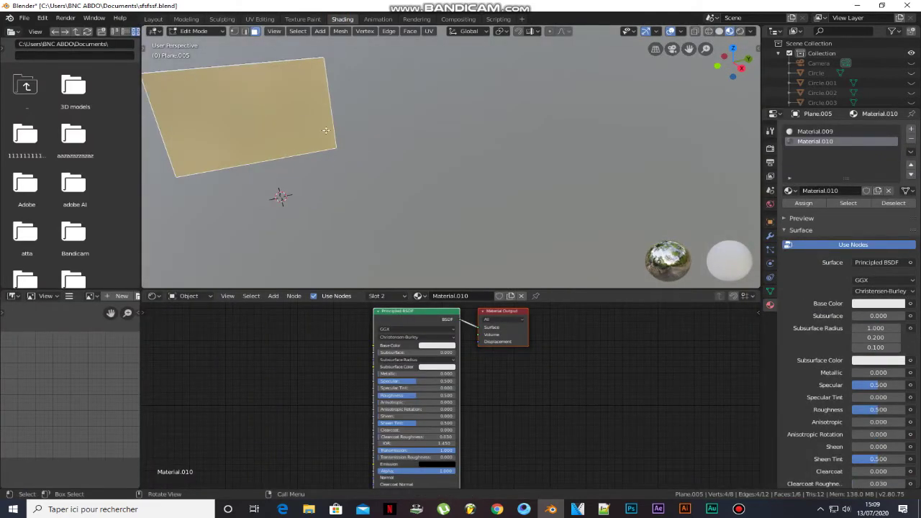
middle_click_drag(324, 132, 409, 132, "shift")
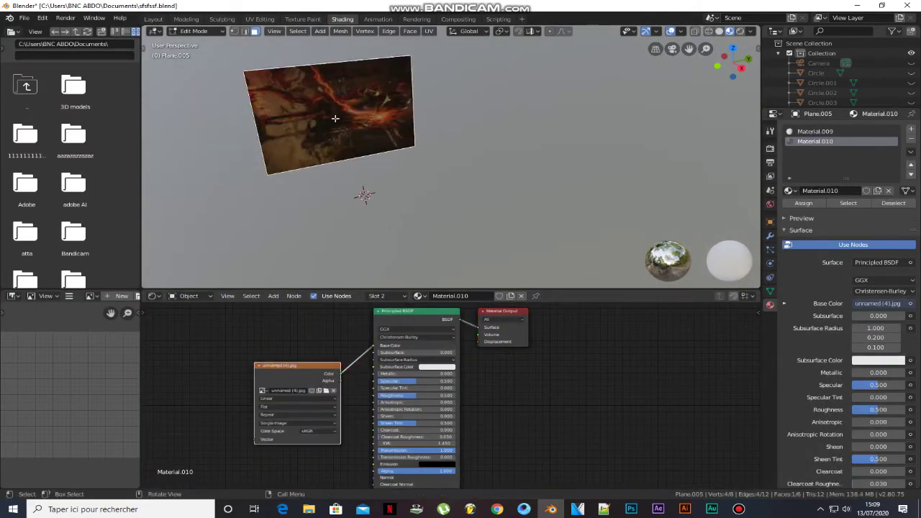
Step: Rotate the front face's UVs by 90 degrees and scale them along Y and X to fit the image
left_click(274, 22)
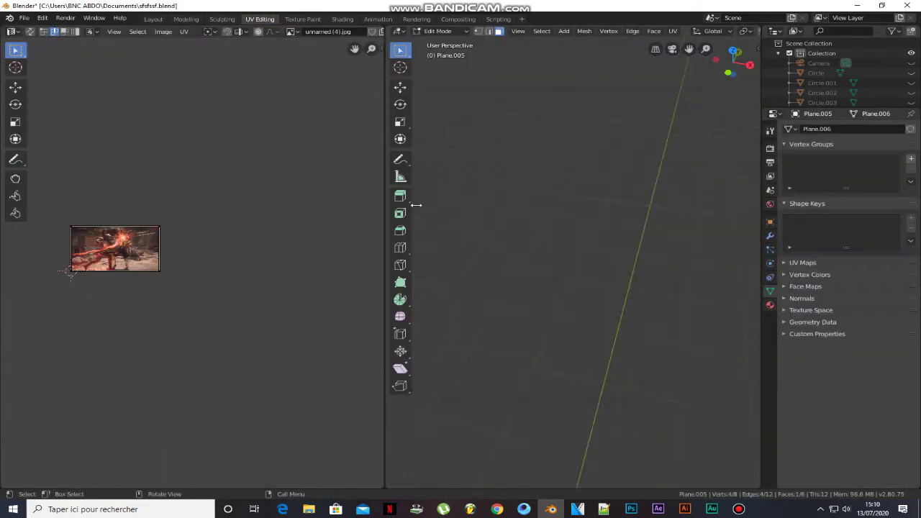
scroll(516, 237, "up", 10)
type("r90")
key("Return")
scroll(149, 246, "up", 4)
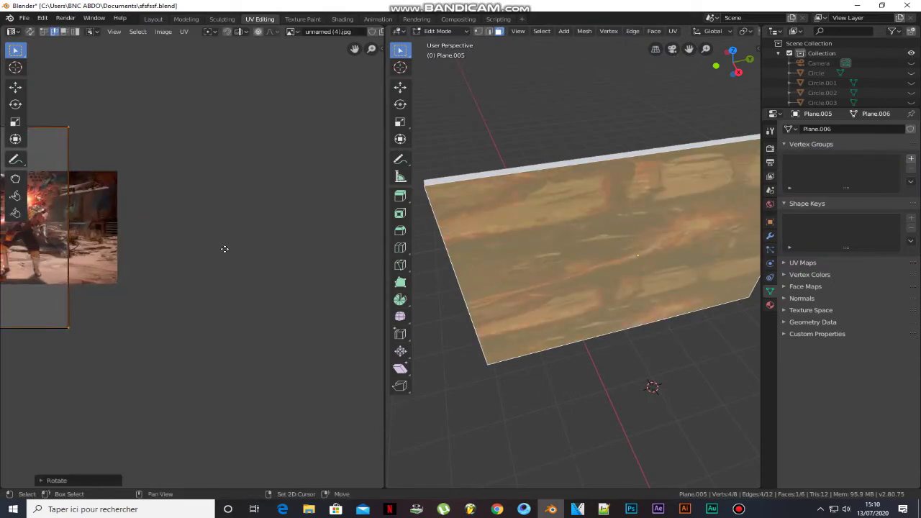
middle_click_drag(138, 258, 301, 242)
key("s")
key("y")
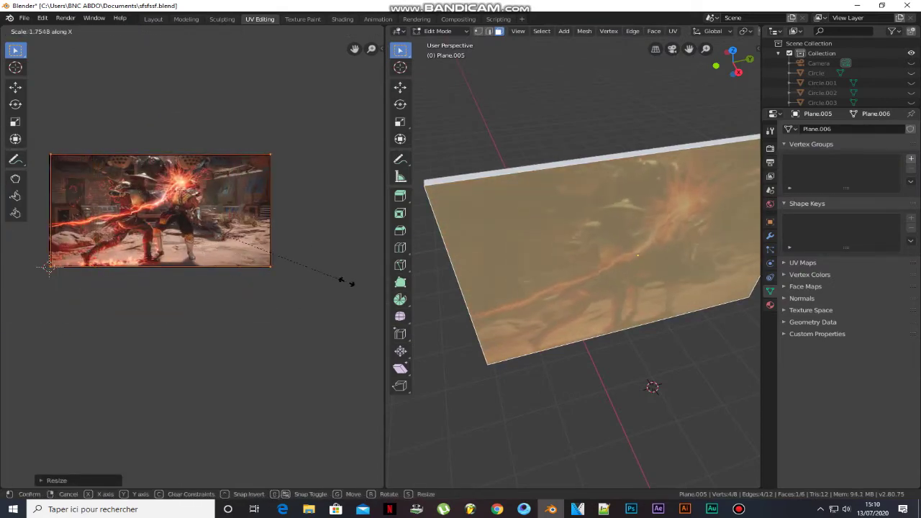
left_click(343, 281)
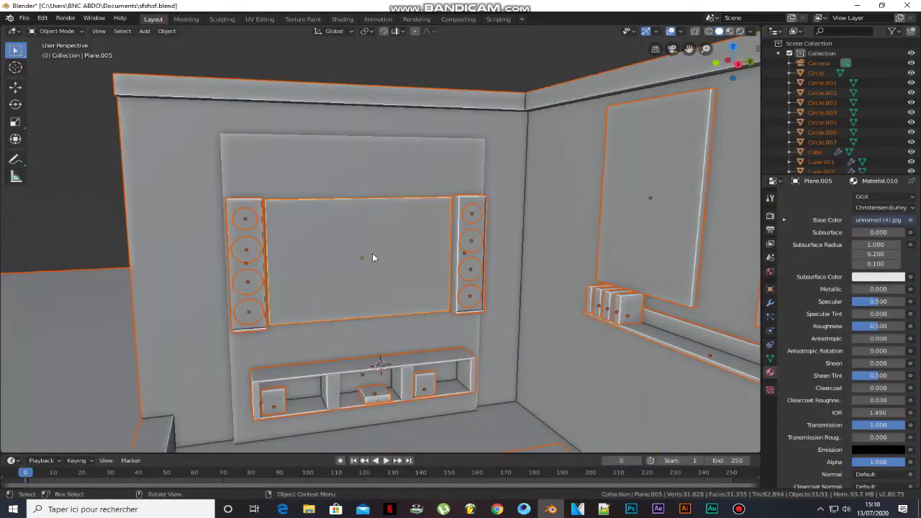
Step: Add a plane, rotate it 90 degrees upright and move it in front of the TV screen
key("shift+a")
left_click(378, 231)
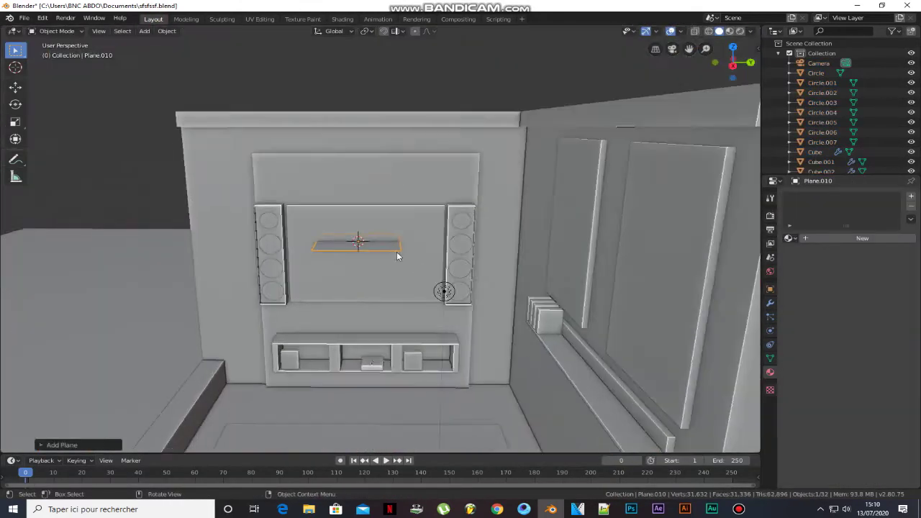
type("rx90")
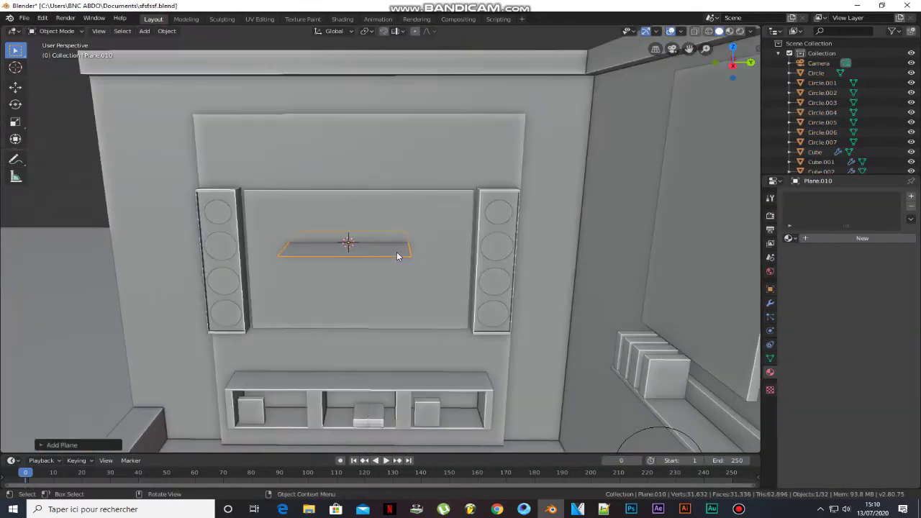
key("Return")
key("g")
key("z")
key("y")
left_click(464, 263)
Step: Move the plane's right edge along Y to the right side of the TV screen
key("Tab")
left_click(446, 255)
key("g")
key("y")
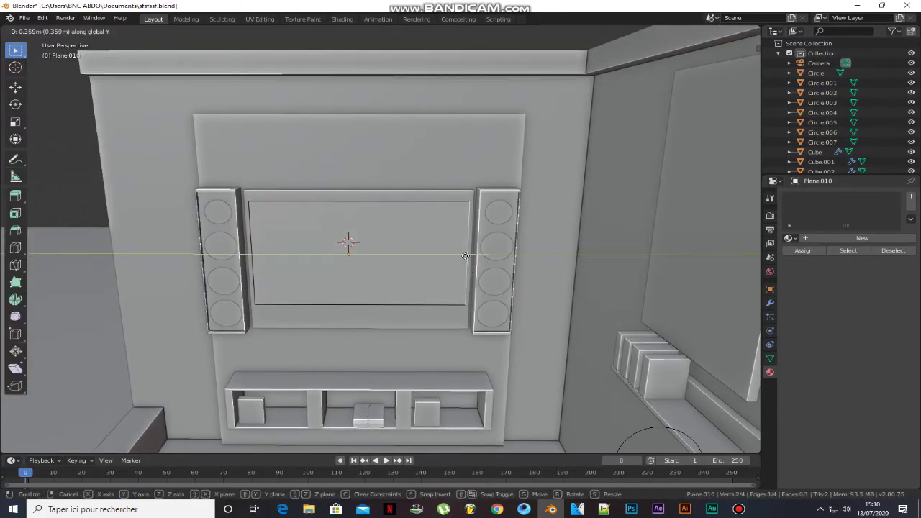
left_click(467, 255)
Step: Finish placing the plane's right edge and move its bottom edge along Z to the TV screen's lower border
left_click(403, 305)
key("g")
key("y")
key("z")
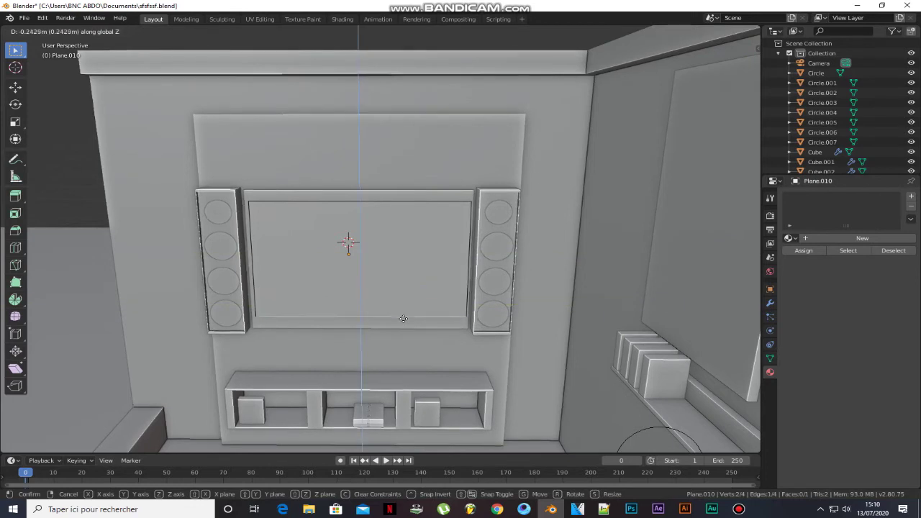
left_click(403, 325)
Step: Move the plane's left edge along Y and its top edge along Z to the TV screen's borders
key("g")
key("x")
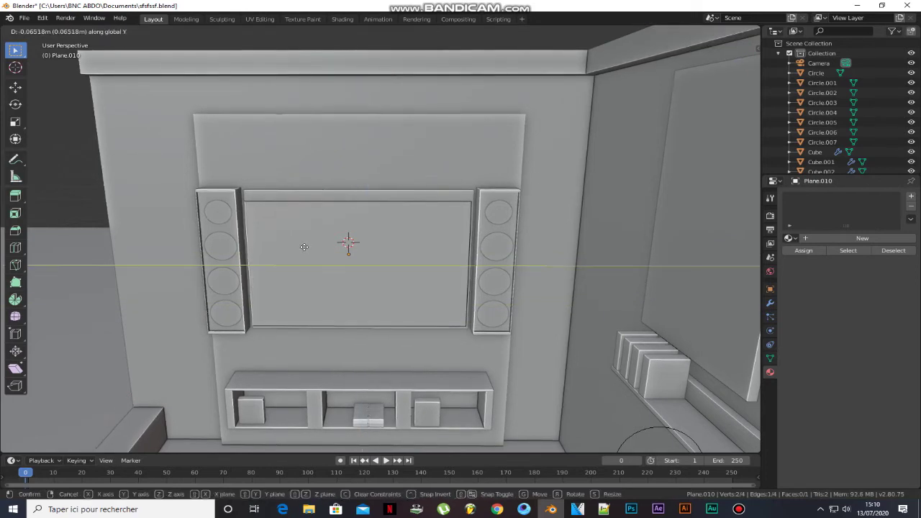
left_click(307, 248)
left_click(327, 203)
key("g")
key("z")
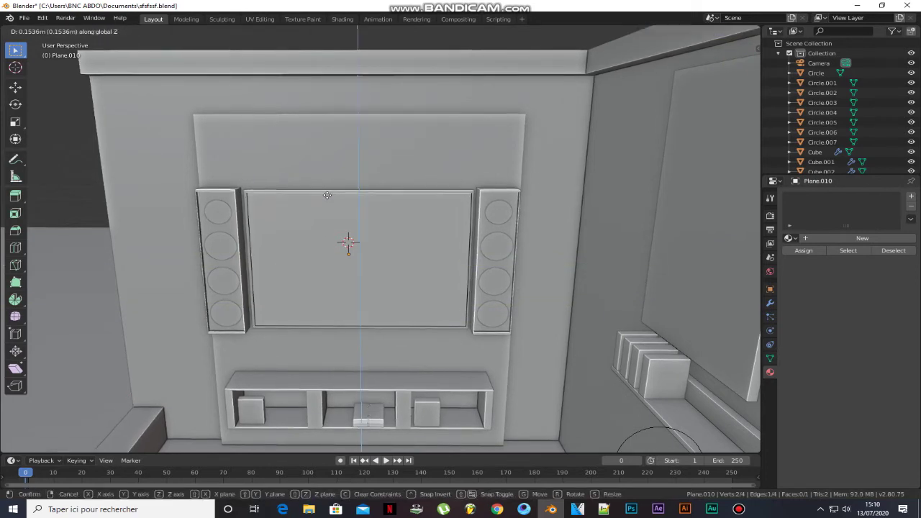
left_click(327, 194)
Step: Add a new material to the screen plane and set its surface to Emission
key("Tab")
left_click(862, 238)
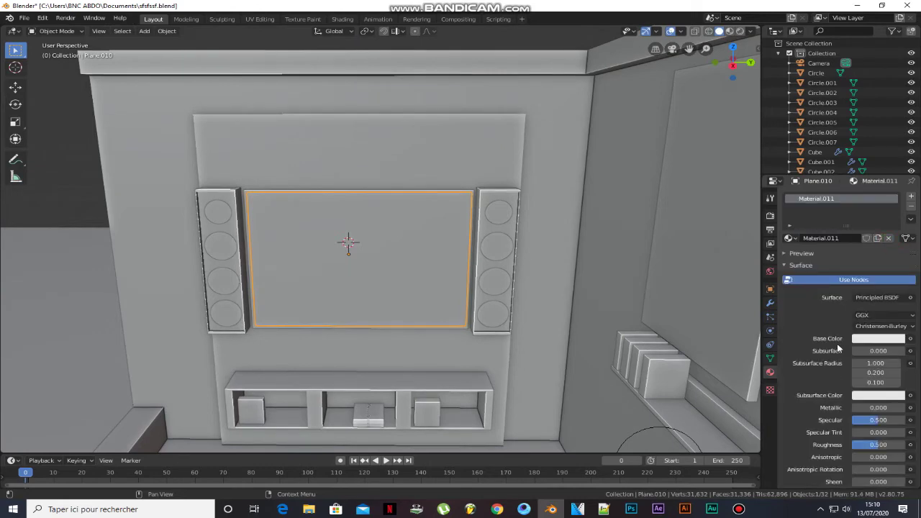
left_click(859, 298)
left_click(774, 102)
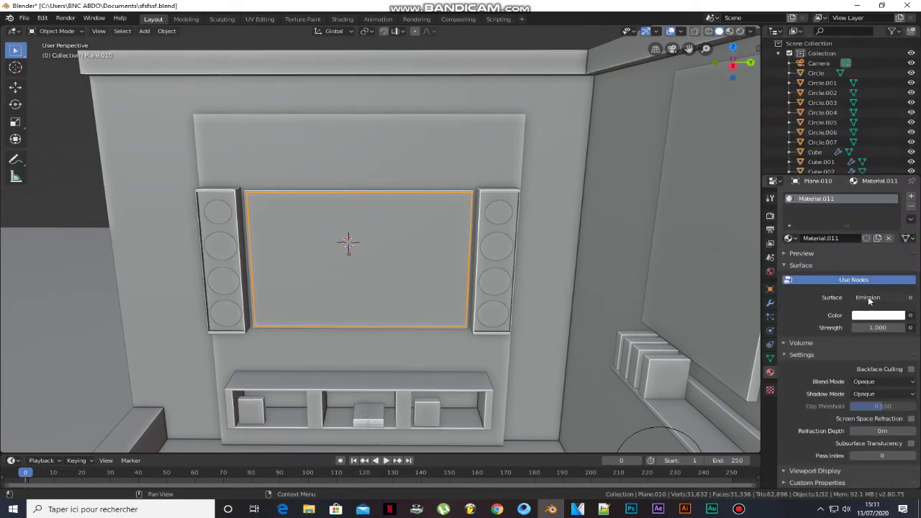
Step: Adjust the screen plane's position against the front of the TV
scroll(365, 174, "up", 6)
middle_click_drag(365, 174, 324, 214)
scroll(325, 179, "down", 5)
key("g")
key("y")
left_click(338, 203)
middle_click_drag(338, 203, 294, 190)
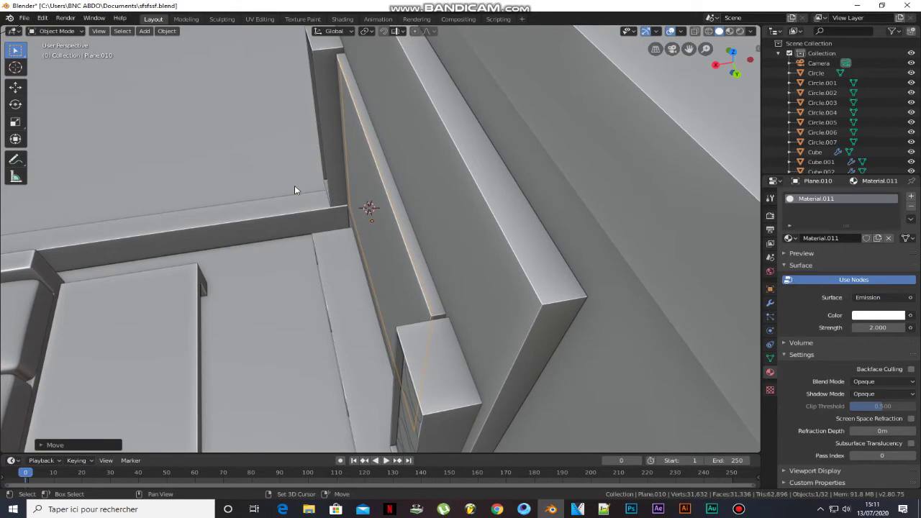
Step: Duplicate the screen plane along X and scale and reposition the copy around the TV
key("shift+z")
key("shift+d")
key("x")
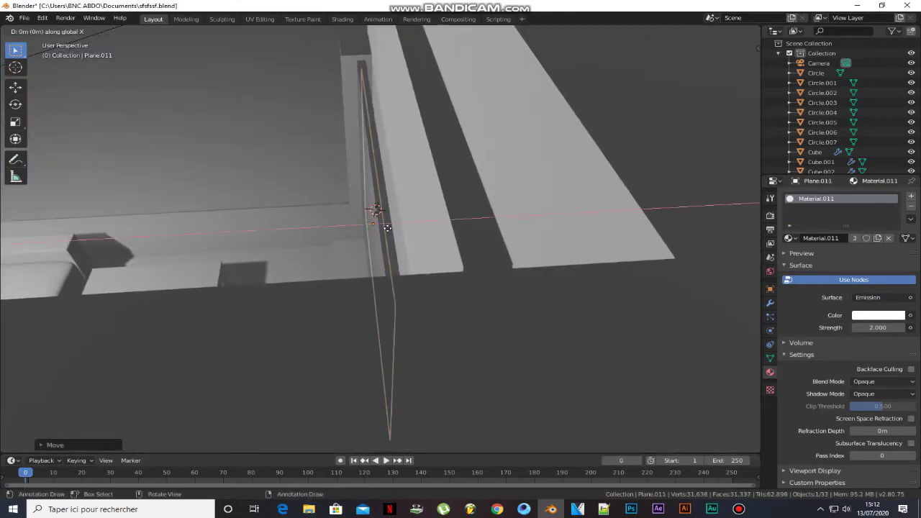
left_click(391, 226)
mouse_move(390, 226)
middle_mouse_down()
mouse_move(440, 220)
mouse_move(441, 241)
mouse_move(497, 253)
middle_mouse_up()
key("s")
left_click(460, 251)
key("g")
left_click(471, 259)
key("s")
left_click(475, 257)
Step: Inset the duplicated plane's face and delete the inner face, leaving a thin frame around the TV
key("shift+z")
scroll(425, 249, "up", 3)
key("Tab")
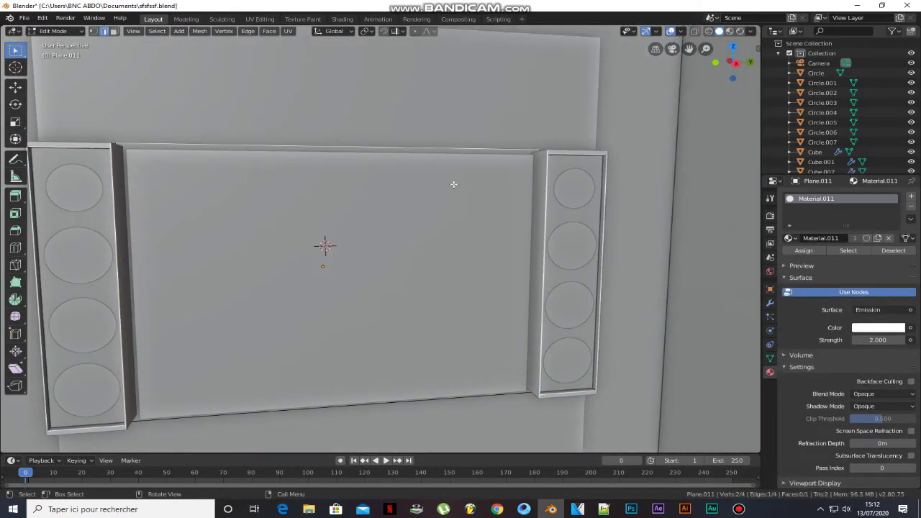
left_click(447, 151)
key("i")
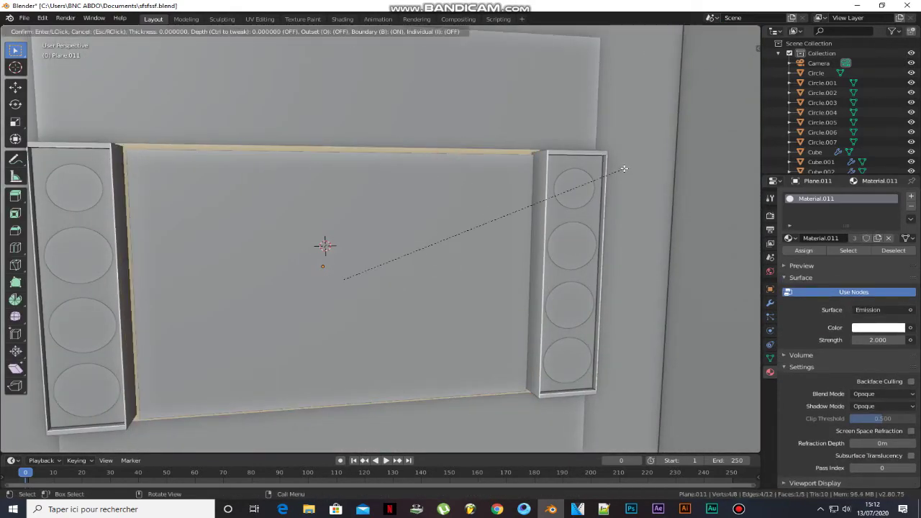
key("Escape")
key("x")
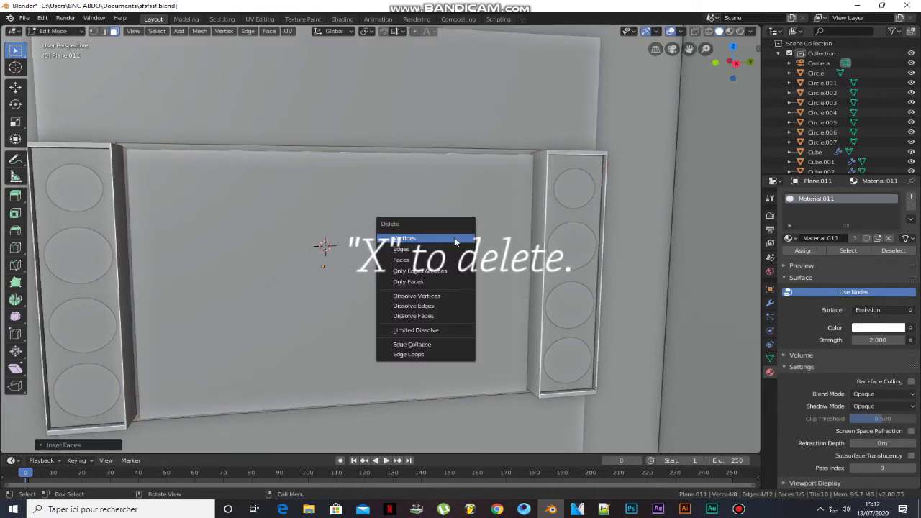
left_click(446, 256)
Step: Assign a second material to the frame faces with a light blue Emission surface at strength 10.1
scroll(446, 256, "down", 5)
middle_click_drag(311, 317, 330, 286)
left_click(911, 195)
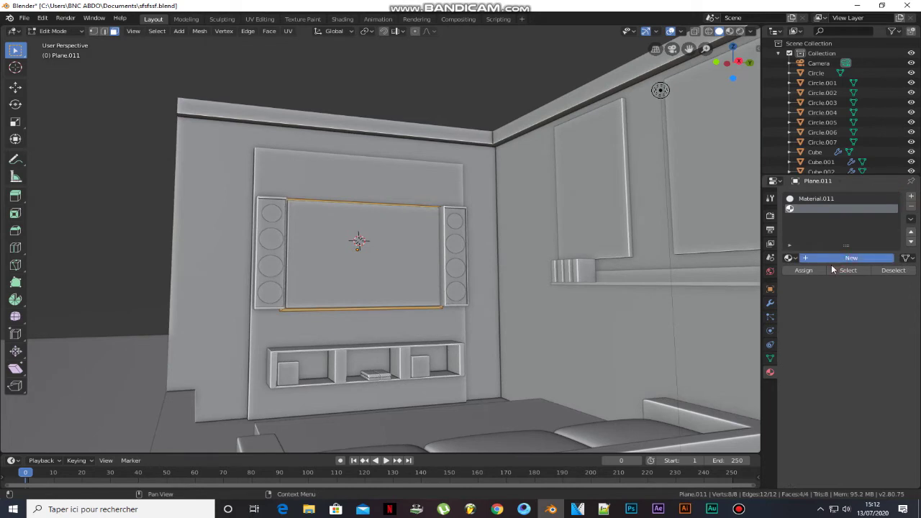
left_click(835, 258)
left_click(815, 270)
left_click(876, 330)
left_click(797, 135)
left_click(872, 347)
left_click_drag(849, 233, 859, 207)
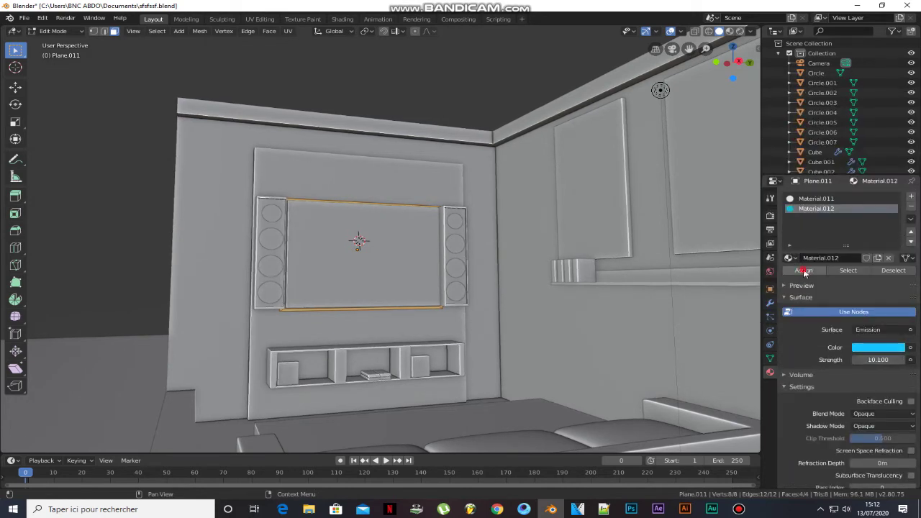
Step: Leave Edit Mode, clear the selection and set the render engine to Cycles
key("Tab")
key("alt+a")
left_click(770, 215)
left_click(884, 195)
left_click(862, 230)
Step: Preview the room in rendered shading through the camera and return to solid shading
left_click(740, 31)
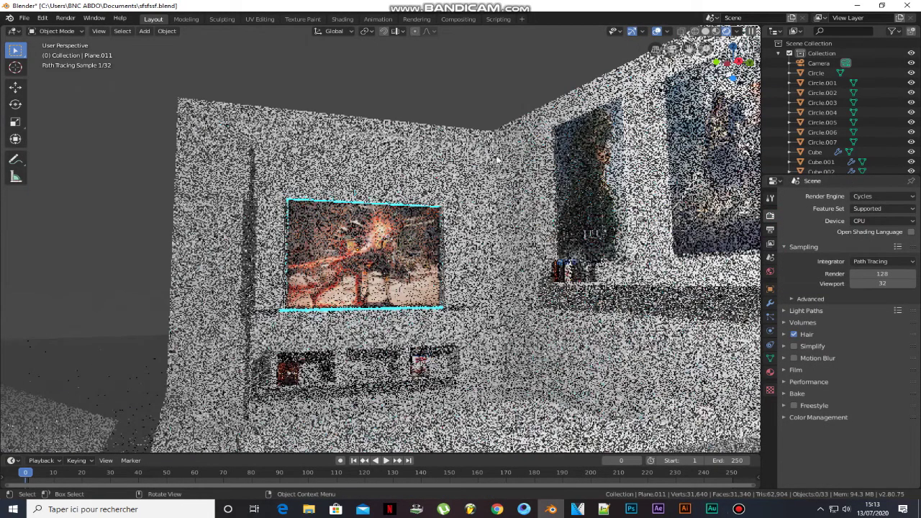
scroll(497, 158, "down", 5)
middle_click_drag(477, 49, 458, 36)
left_click(457, 36)
key("KP_0")
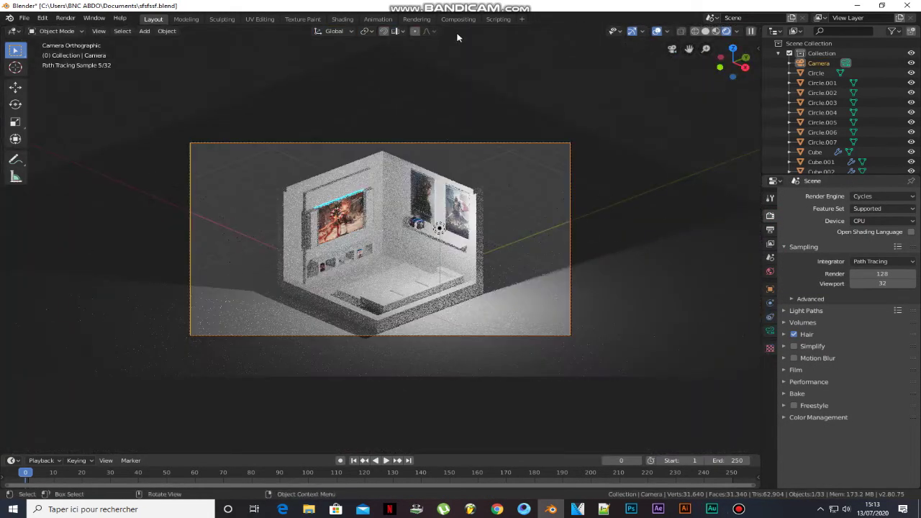
left_click(706, 31)
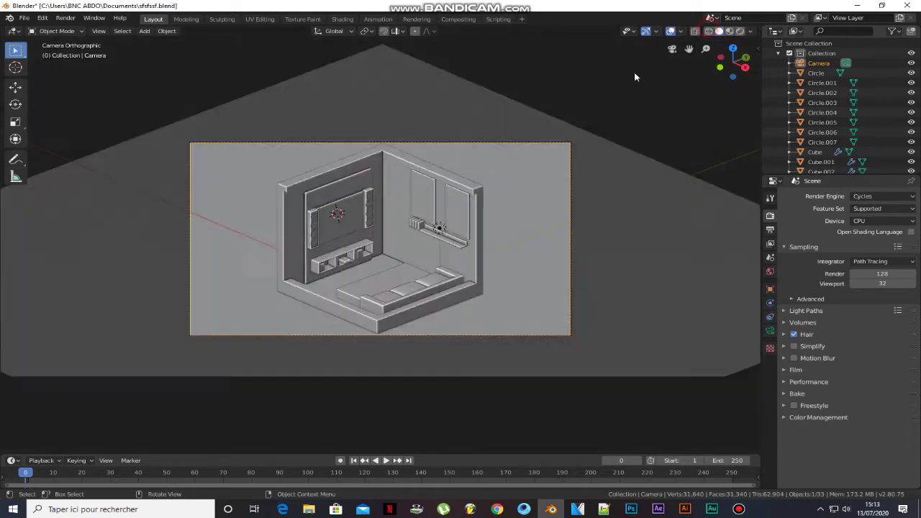
Step: Give the sofa frame a new material with a black base color
middle_click_drag(572, 241, 508, 259)
left_click(508, 260)
left_click(771, 373)
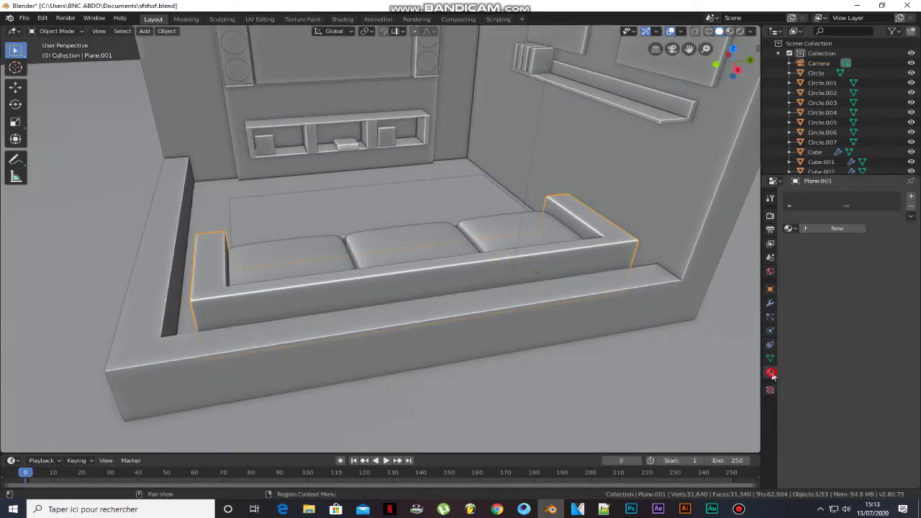
left_click(833, 231)
left_click(876, 311)
left_click_drag(898, 226, 896, 246)
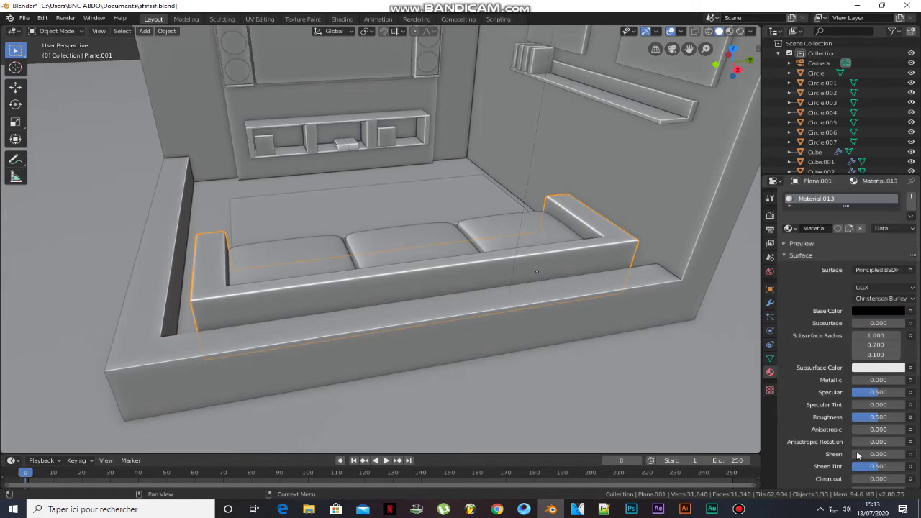
Step: Give one sofa cushion a new material with a white base color and link it to the other two cushions
left_click(482, 223)
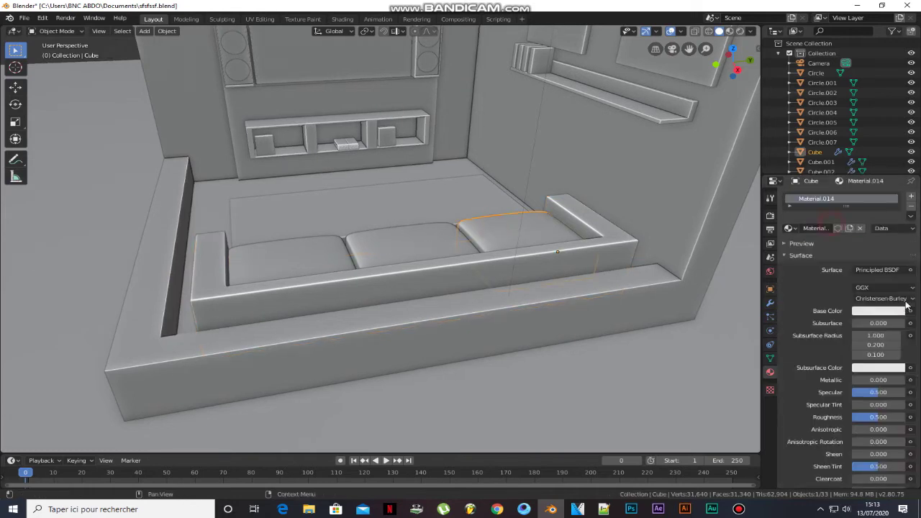
left_click(891, 310)
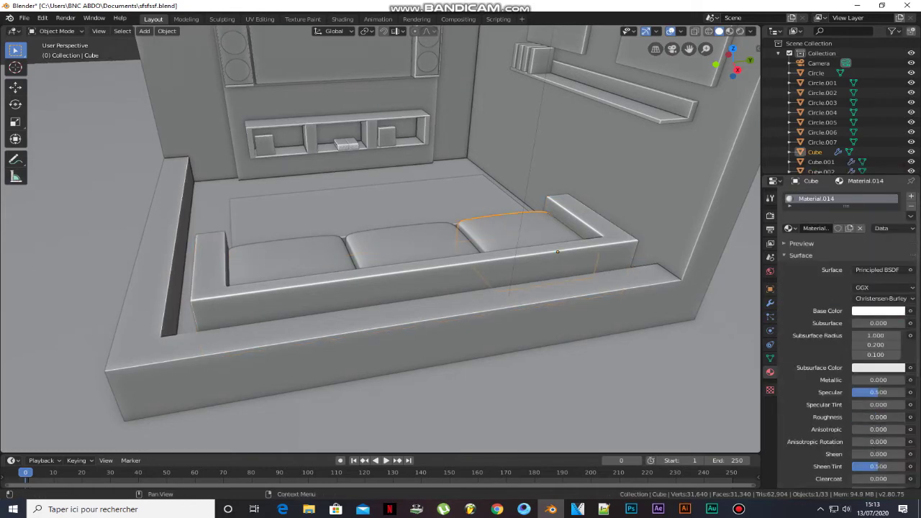
left_click(443, 243)
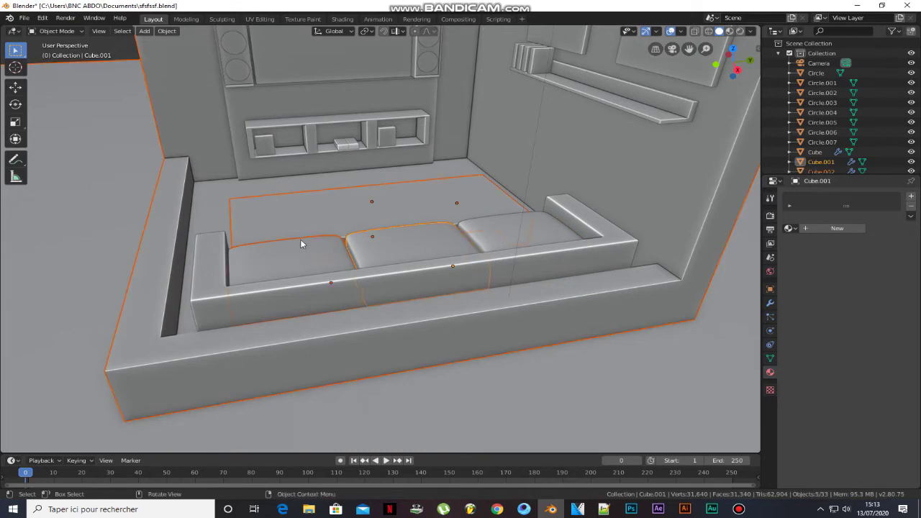
left_click(505, 235, "shift")
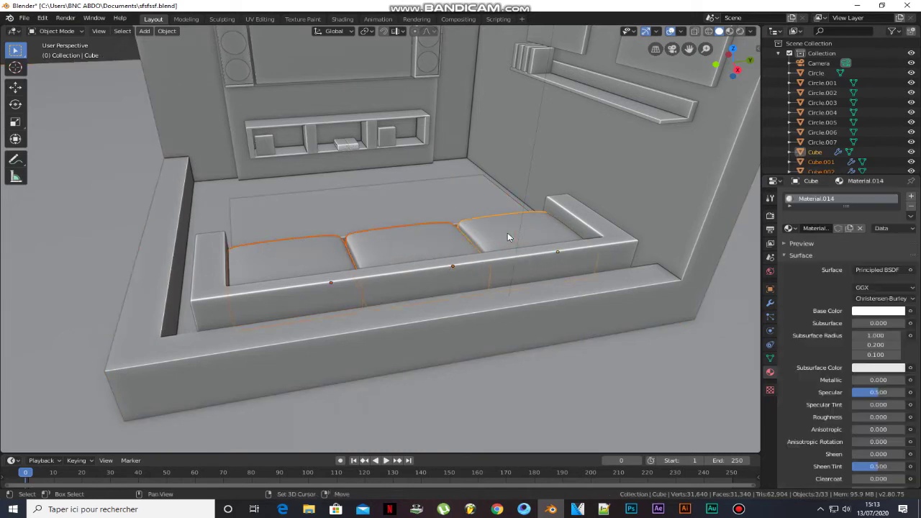
key("ctrl+l")
mouse_move(508, 234)
left_click(498, 261)
Step: Assign a new second-slot material to the low table's top face and open the first-slot material's Base Color
middle_click_drag(454, 248, 408, 246)
left_click(408, 246)
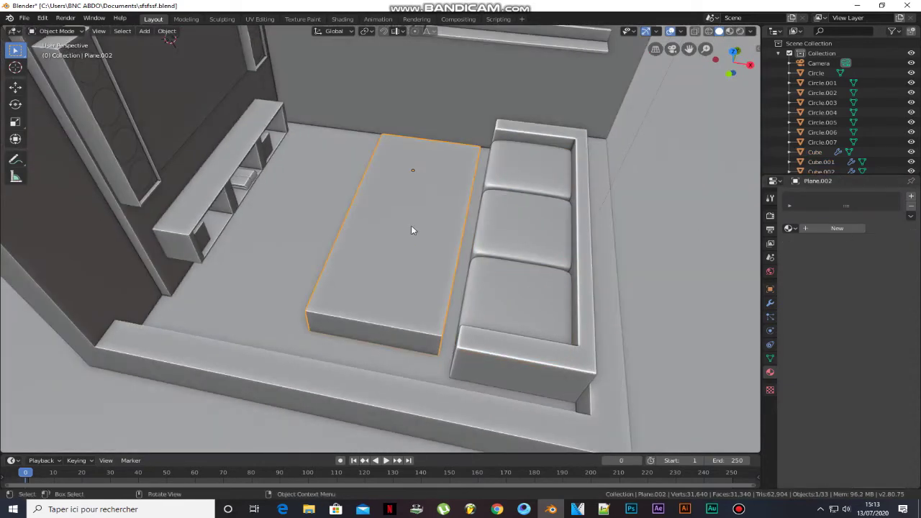
key("Tab")
left_click(411, 225)
left_click(911, 196)
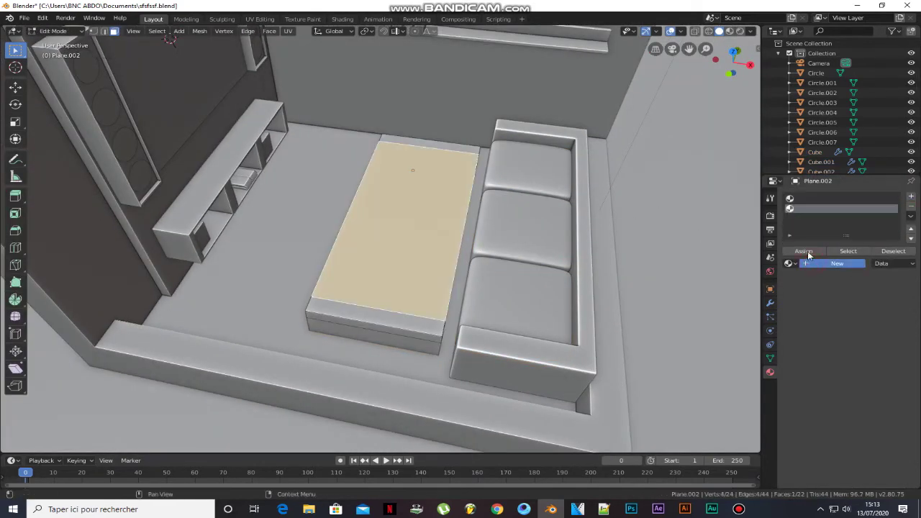
left_click(837, 263)
left_click(803, 251)
scroll(864, 426, "down", 3)
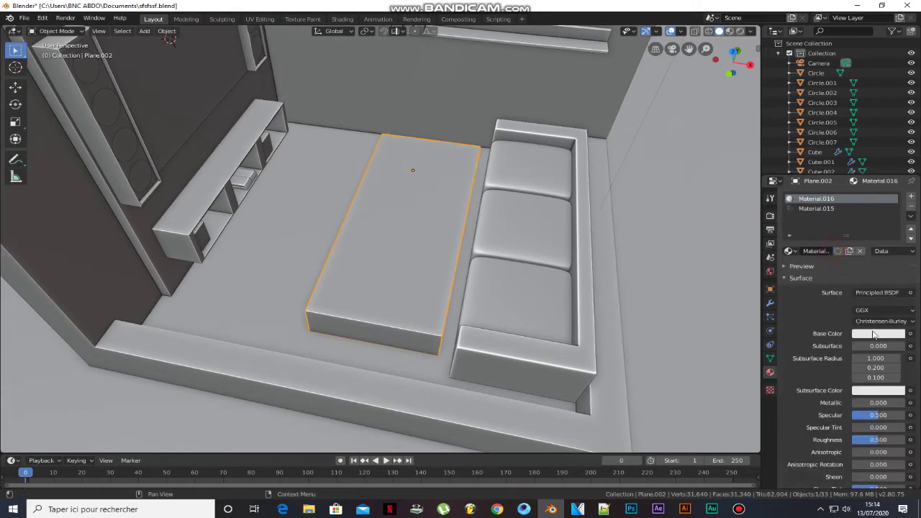
left_click(878, 333)
Step: Inset the back faces of the TV shelf's three compartments individually by about 0.03
scroll(497, 216, "down", 4)
middle_click_drag(497, 216, 432, 212)
left_click(282, 199)
scroll(282, 199, "up", 4)
middle_click_drag(281, 199, 385, 218, "shift")
scroll(385, 217, "up", 4)
key("Tab")
middle_click_drag(454, 304, 491, 303)
scroll(491, 303, "down", 3)
middle_click_drag(603, 286, 531, 282, "shift")
key("i")
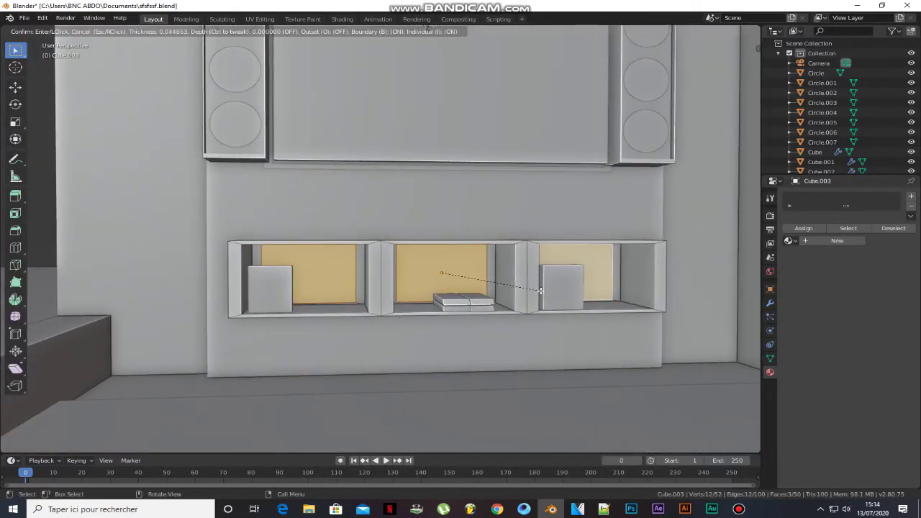
left_click(541, 290)
Step: Scale the three inset back faces along Z to adjust their border width
scroll(541, 290, "up", 5)
key("s")
key("z")
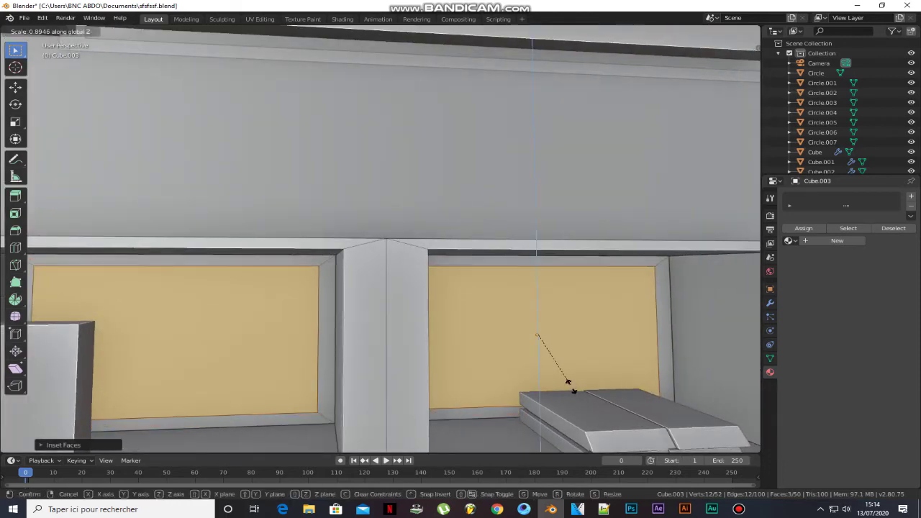
left_click(574, 387)
Step: Assign the border faces around the three compartment backs a new blue Emission material with strength 8.2
scroll(573, 387, "down", 4)
middle_click_drag(540, 367, 592, 366)
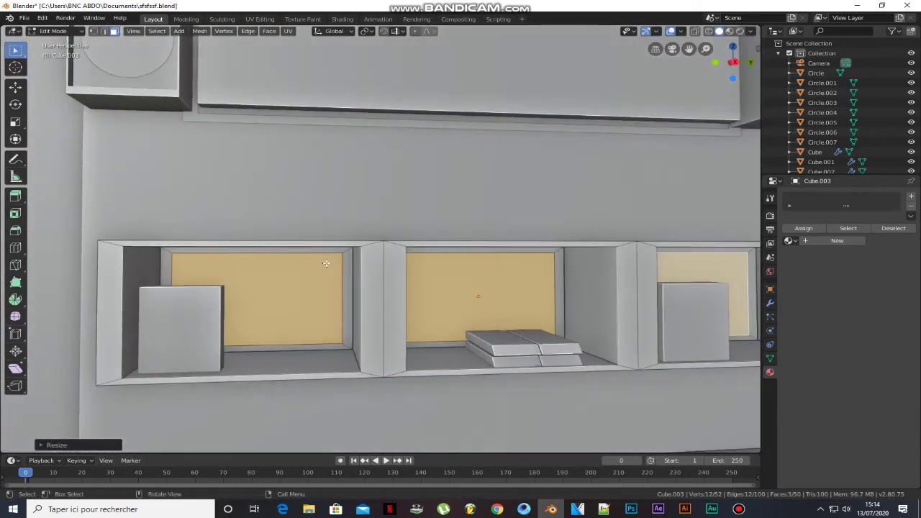
left_click(347, 253)
middle_click_drag(538, 264, 451, 259, "shift")
left_click(460, 260, "alt+shift")
key("ctrl+z")
left_click(459, 254, "alt+shift")
middle_click_drag(459, 254, 479, 264)
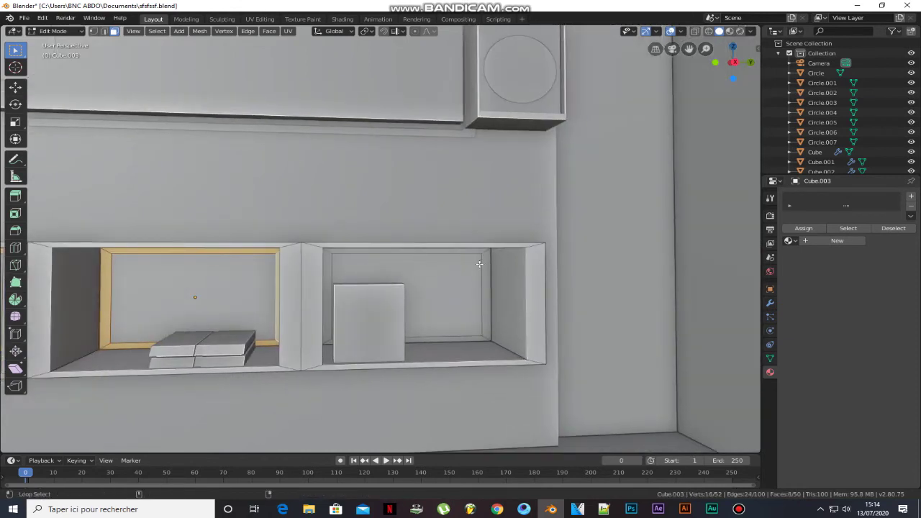
left_click(483, 253, "alt+shift")
left_click(911, 197)
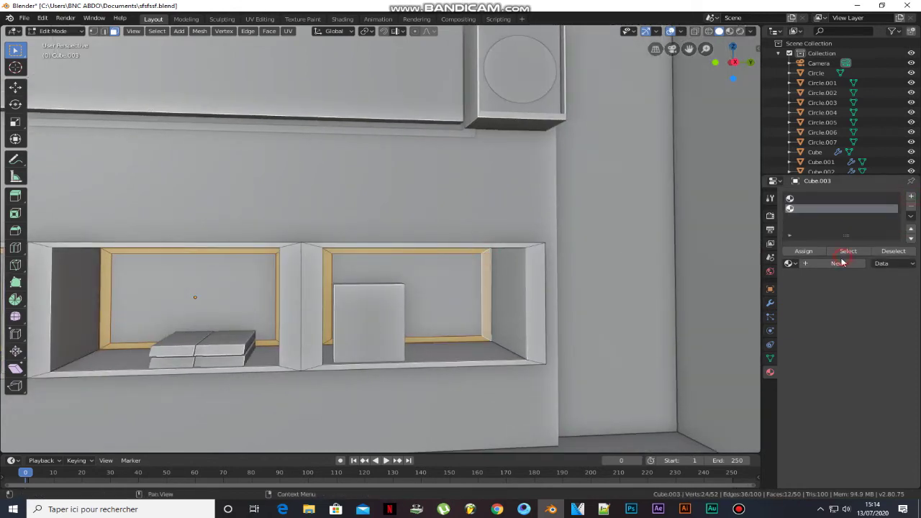
left_click(834, 264)
left_click(806, 251)
left_click(879, 305)
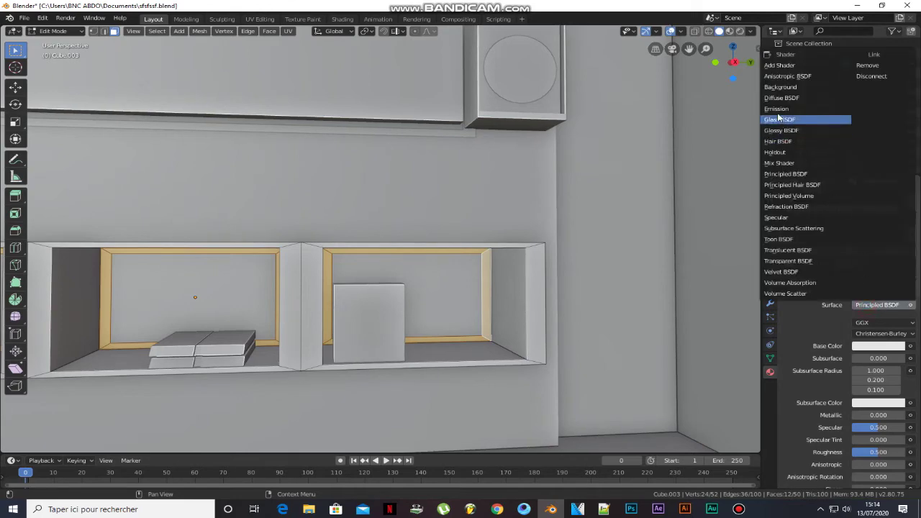
left_click(777, 109)
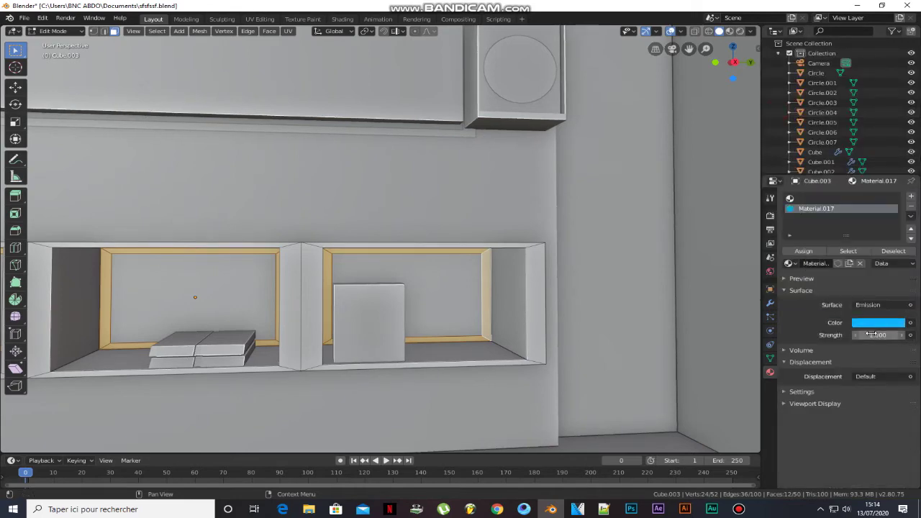
Step: Select the inner side faces of all shelf compartments and inset them individually by about 0.03
middle_click_drag(381, 280, 529, 290)
left_click(466, 290)
left_click(279, 289, "shift")
middle_click_drag(280, 289, 460, 269, "shift")
left_click(349, 283, "shift")
middle_click_drag(349, 283, 288, 285)
middle_click_drag(310, 284, 469, 300, "shift")
left_click(187, 253, "shift")
left_click(375, 288, "shift")
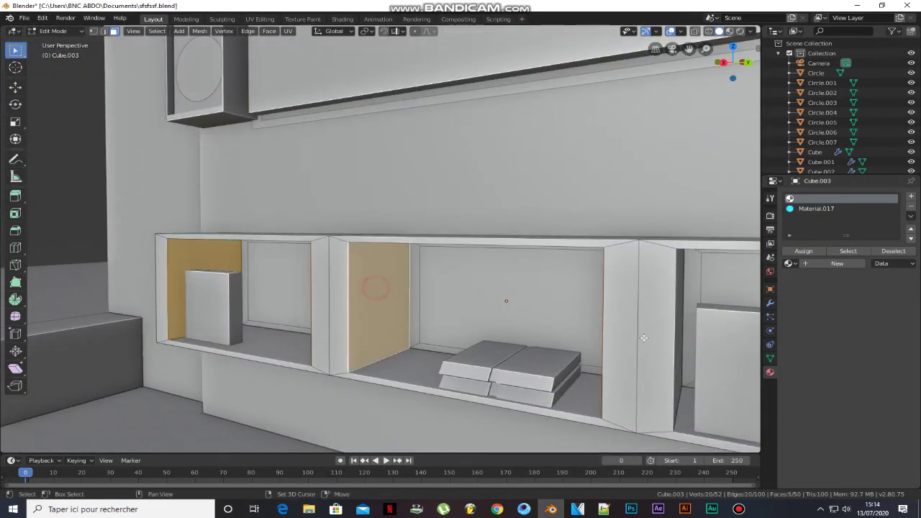
middle_click_drag(645, 339, 506, 306, "shift")
left_click(506, 263, "shift")
middle_click_drag(506, 263, 616, 284)
scroll(508, 280, "up", 2)
key("i")
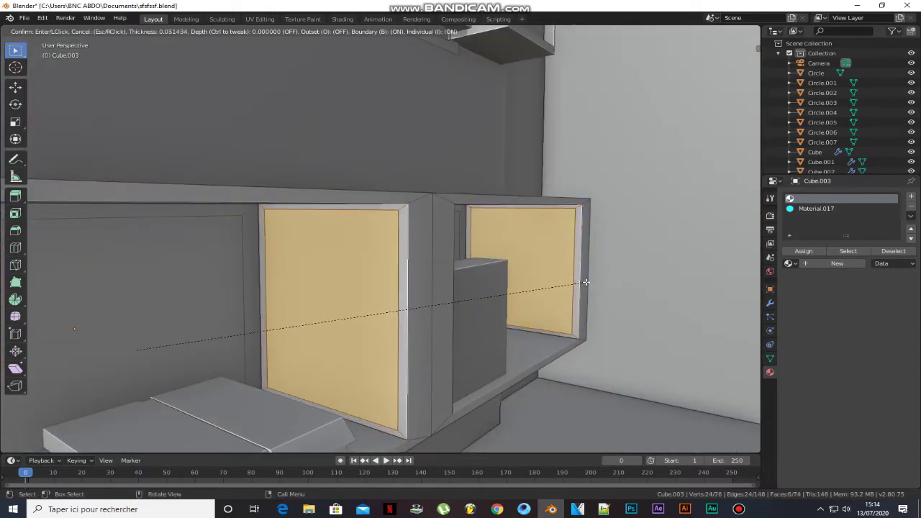
left_click(588, 282)
Step: Assign the blue emissive Material.017 to the border faces of the compartment sides and preview it in rendered shading
left_click(397, 209, "alt")
middle_click_drag(573, 242, 160, 203)
left_click(539, 304, "alt+shift")
left_click(118, 190, "alt+shift")
left_click(163, 183, "alt+shift")
middle_click_drag(261, 252, 482, 225)
left_click(505, 180, "alt+shift")
left_click(841, 209)
left_click(811, 254)
key("Tab")
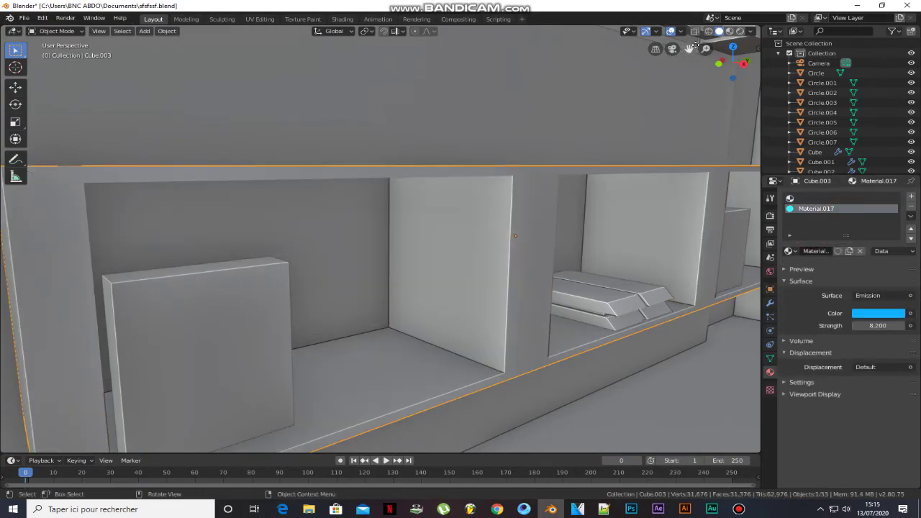
left_click(740, 31)
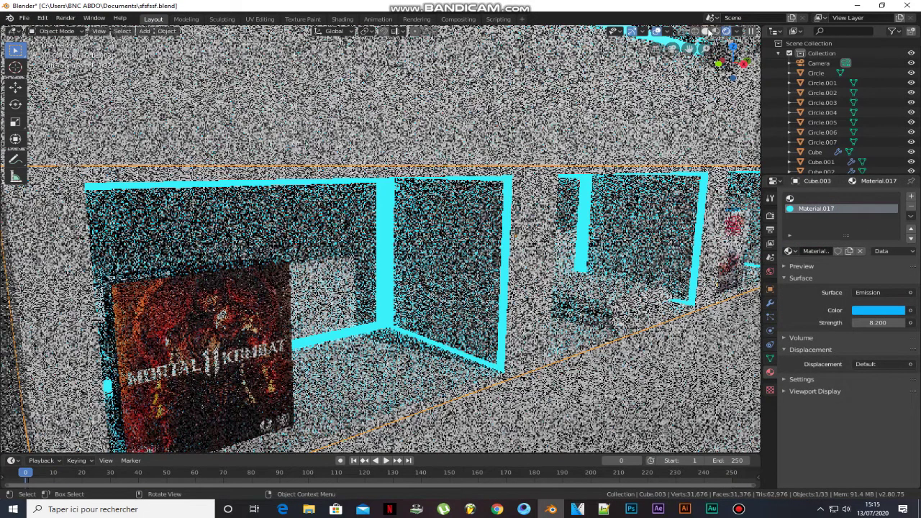
Step: Give the compartment shelf's main surface a new Principled material with a grey base color of value 0.587
left_click(706, 31)
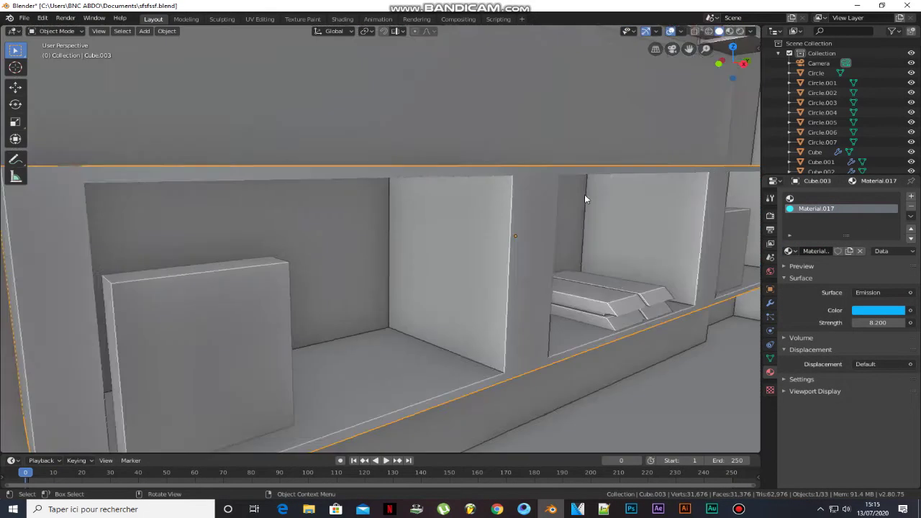
scroll(518, 216, "down", 5)
middle_click_drag(448, 238, 436, 211)
left_click(436, 210)
left_click(455, 224)
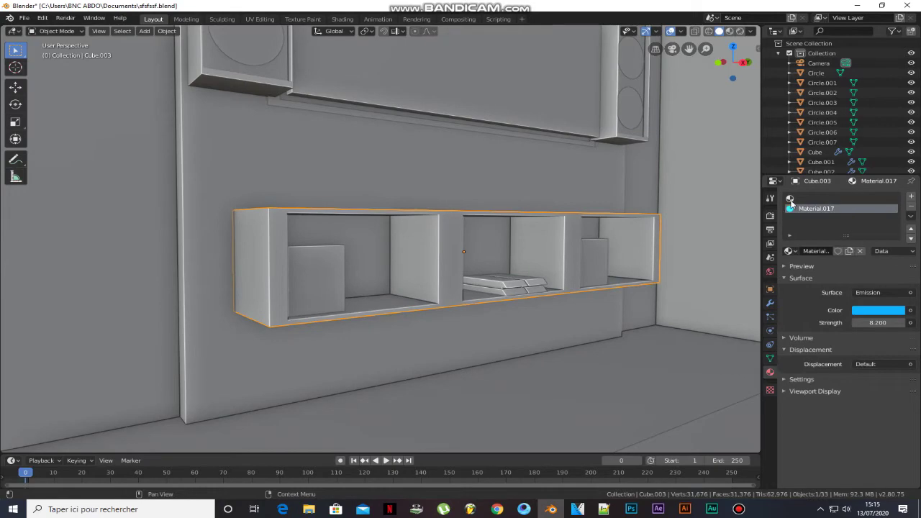
left_click(791, 200)
left_click(816, 252)
left_click(869, 332)
left_click_drag(896, 218, 895, 227)
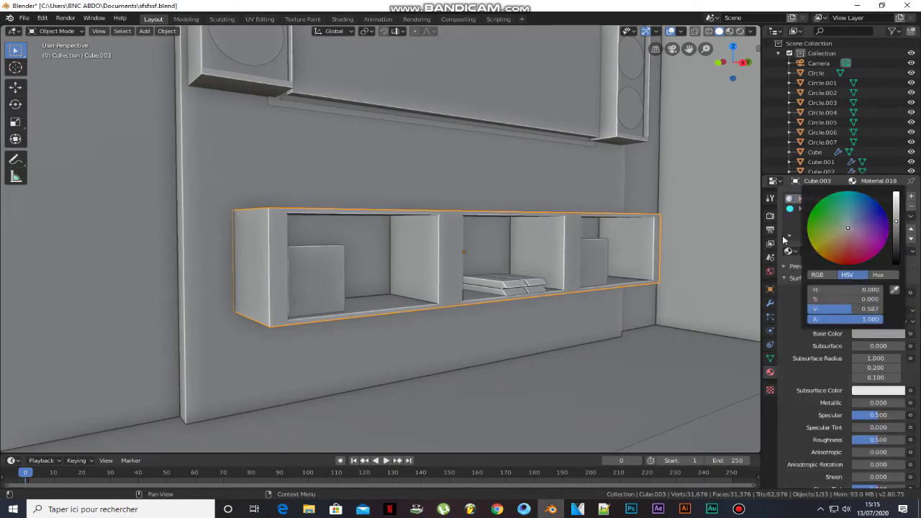
Step: Assign the strip faces of the stacked box in the middle compartment a new blue Emission material with strength 7.3
middle_click_drag(615, 288, 569, 294)
left_click(567, 293)
key("KP_Decimal")
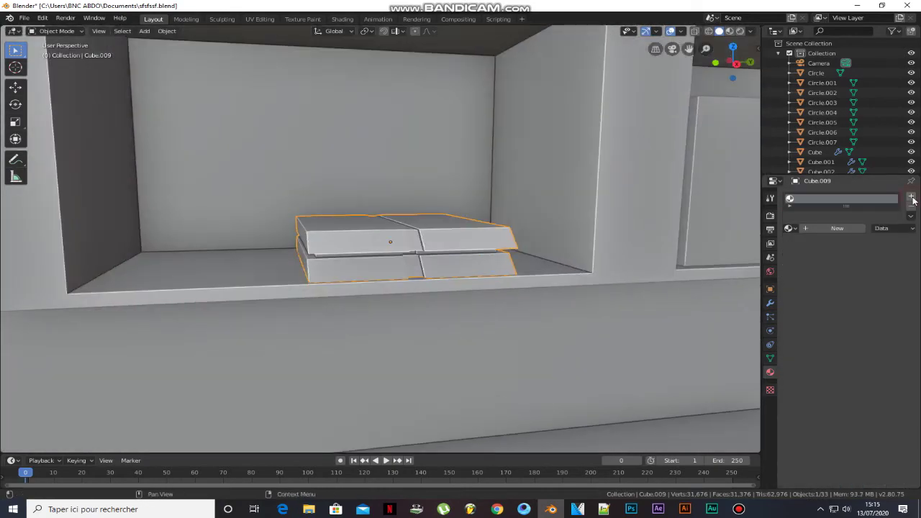
left_click(837, 228)
left_click(878, 292)
left_click(785, 96)
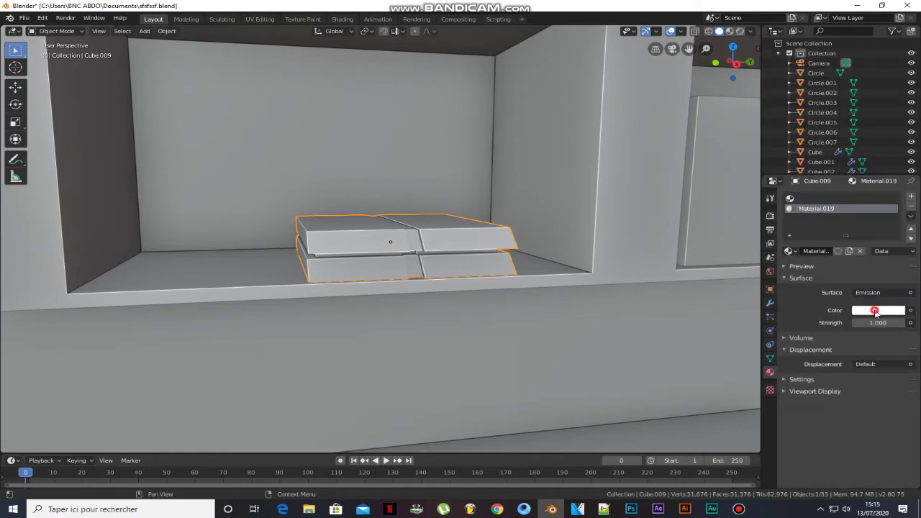
left_click(878, 310)
left_click_drag(873, 321, 903, 322)
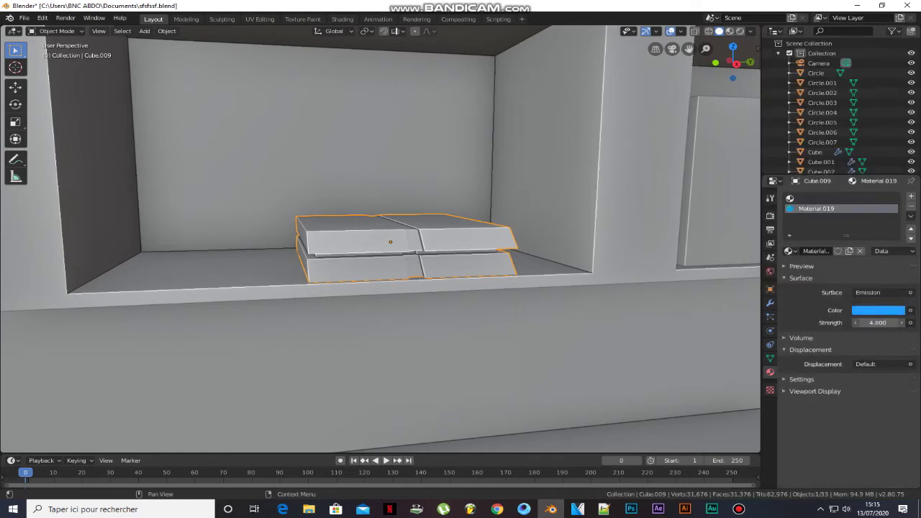
key("Tab")
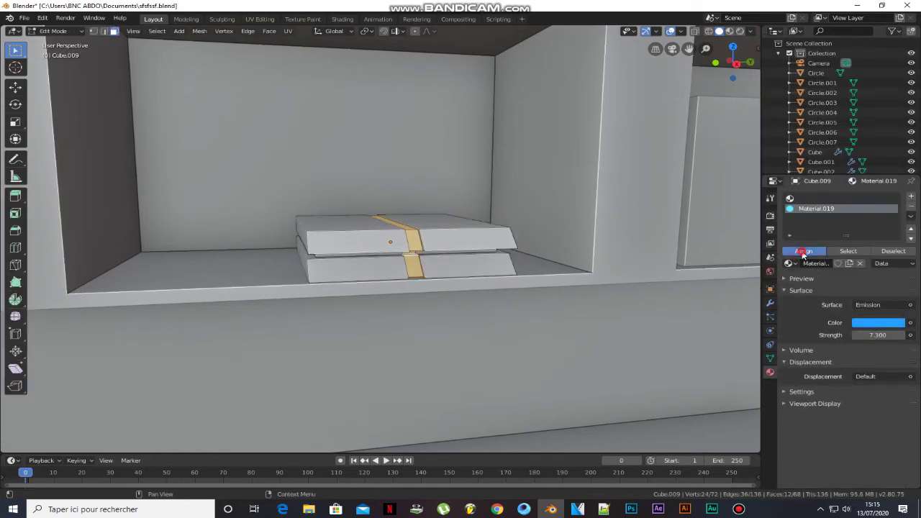
key("Tab")
Step: Give the body of the stacked box in the middle compartment a new material with a darker grey base color
left_click(812, 199)
left_click(827, 251)
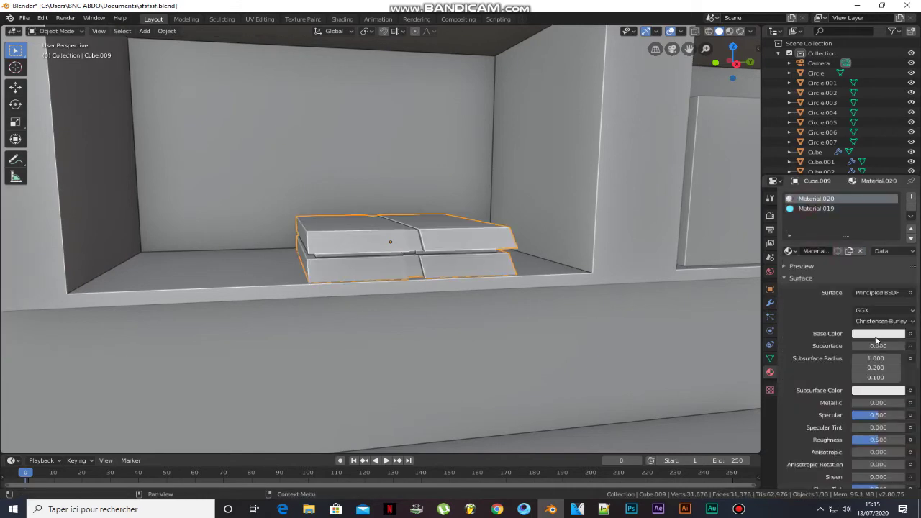
left_click(879, 335)
left_click_drag(895, 207, 896, 233)
Step: Give the speaker cabinet on the left of the TV a new material with a grey base color
scroll(314, 158, "down", 8)
middle_click_drag(314, 158, 368, 224)
left_click(329, 169)
scroll(329, 169, "down", 1)
left_click(837, 229)
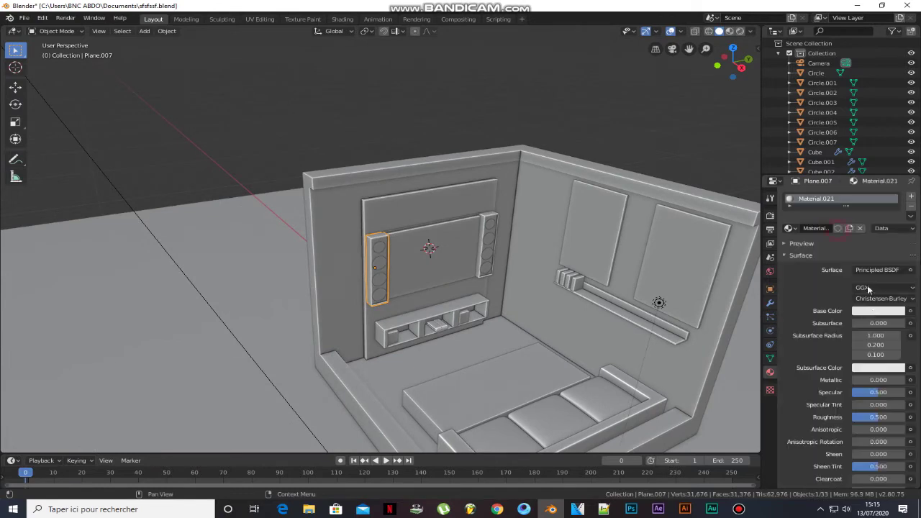
left_click(870, 314)
left_click_drag(894, 196, 894, 218)
Step: Give the left speaker's top circle a new material with Metallic 1.0 and link that material to its three other circles
scroll(372, 308, "up", 4)
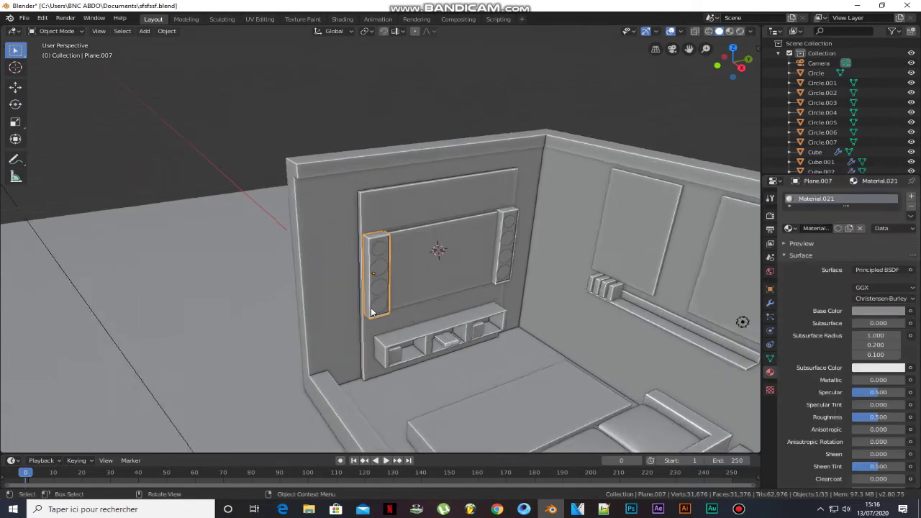
middle_click_drag(372, 309, 360, 267)
left_click(378, 255)
left_click(379, 254)
left_click(836, 228)
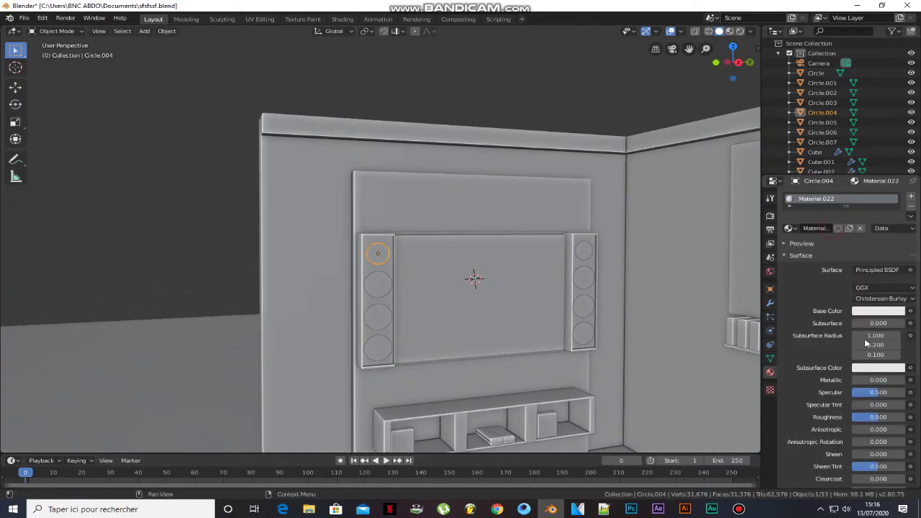
left_click(379, 285)
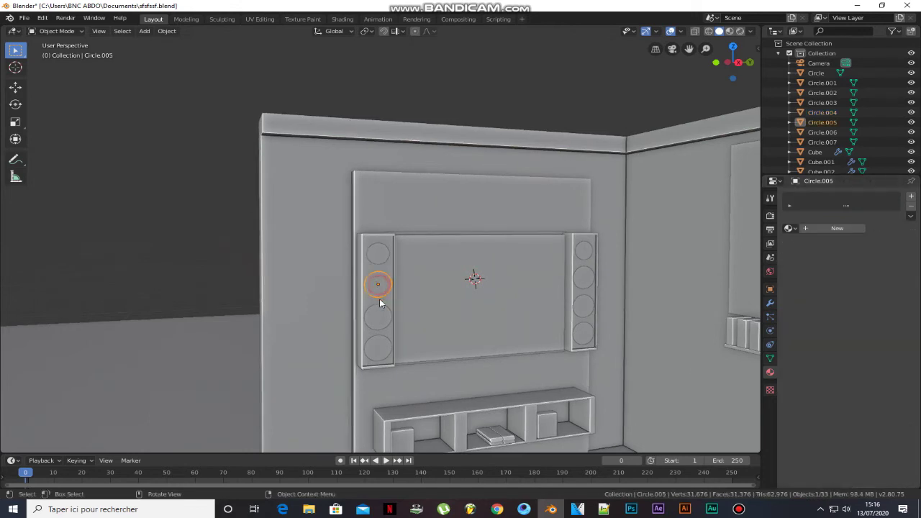
left_click(371, 257, "shift")
key("ctrl+l")
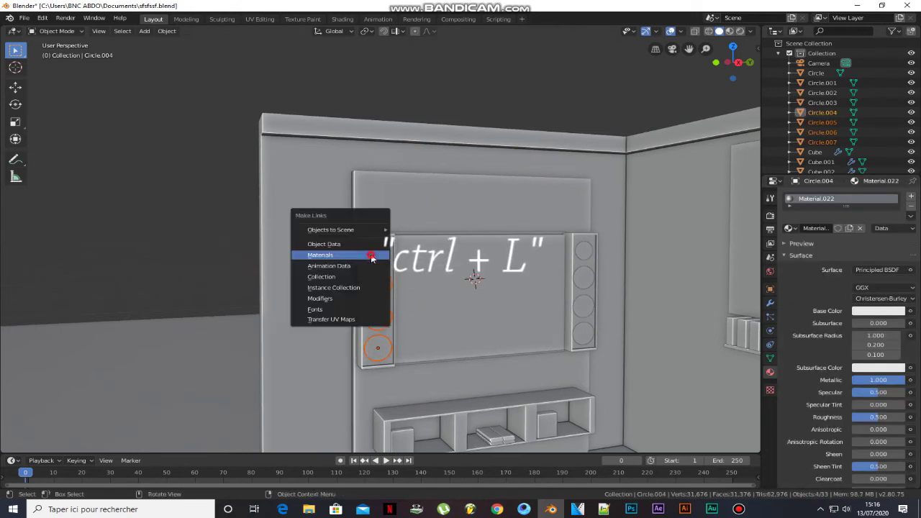
left_click(372, 255)
Step: Link the left speaker's circle and cabinet materials to the matching circles and cabinet of the right speaker
left_click(584, 250)
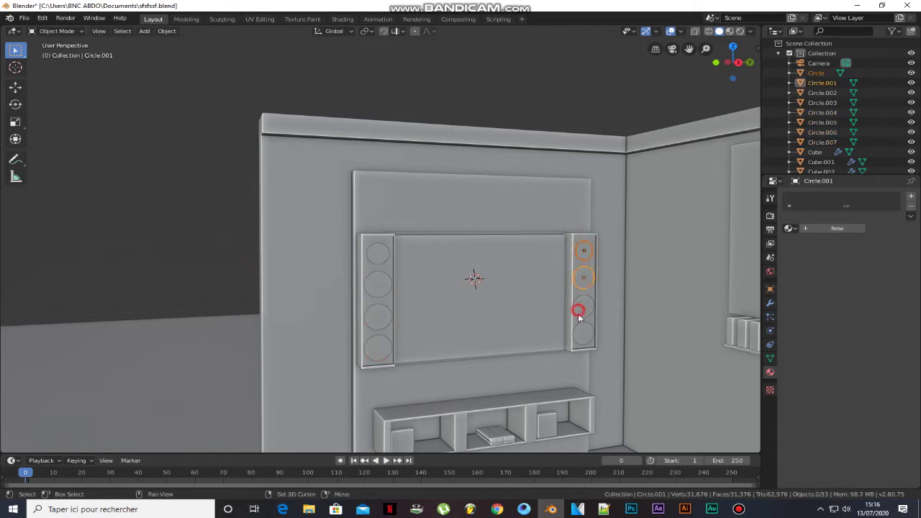
left_click(372, 257, "shift")
key("ctrl+l")
left_click(372, 245)
left_click(585, 244)
left_click(391, 241, "shift")
key("ctrl+l")
left_click(391, 241)
Step: Assign the faces of the raised wall panel behind the TV a new material with a near-black base color
scroll(391, 234, "down", 4)
middle_click_drag(382, 207, 496, 248)
left_click(395, 215)
key("Tab")
scroll(402, 209, "up", 2)
left_click(402, 208)
key("ctrl+l")
left_click(911, 197)
left_click(911, 196)
left_click(837, 264)
left_click(809, 251)
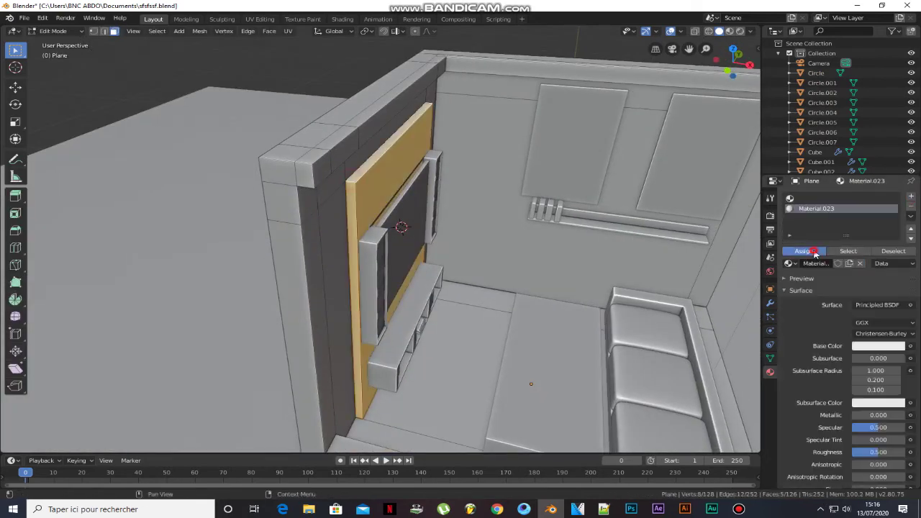
left_click(879, 349)
left_click_drag(874, 323, 813, 321)
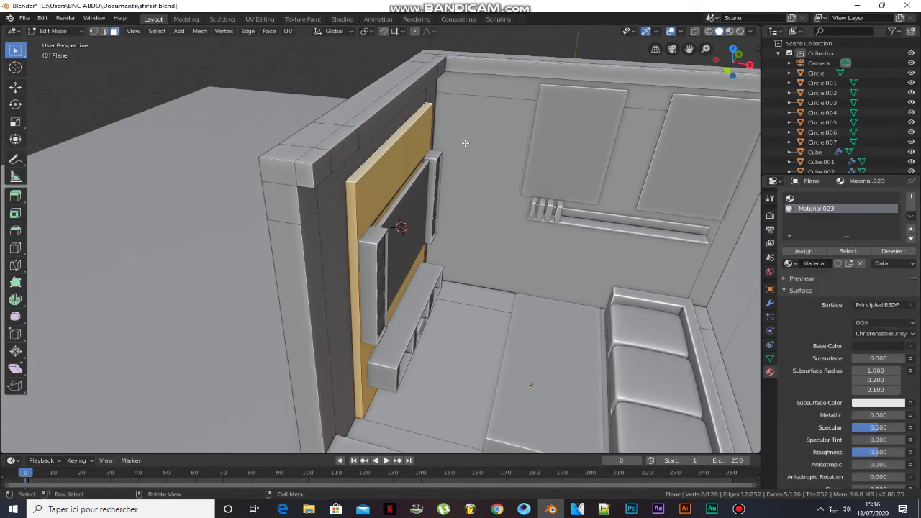
key("Tab")
Step: Select the room's floor faces and give them a new material with Metallic 1.0 and Roughness 0.419
middle_click_drag(431, 201, 429, 231)
key("Tab")
left_click(413, 281)
left_click(440, 173, "shift")
left_click(382, 344, "shift")
left_click(912, 199)
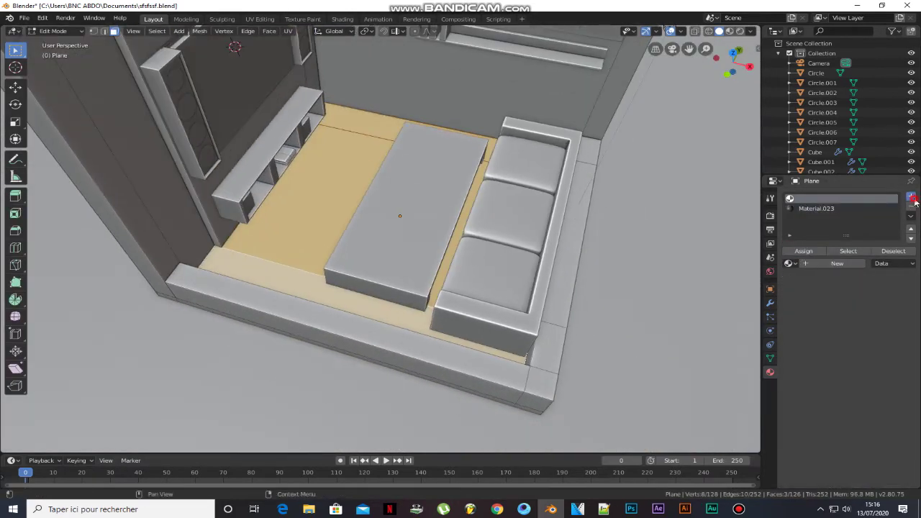
left_click(842, 263)
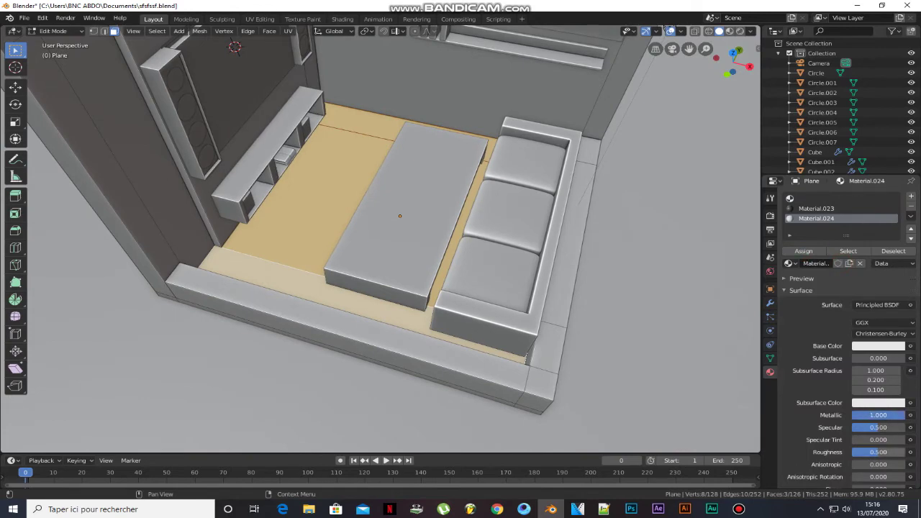
left_click_drag(876, 452, 873, 452)
Step: Preview the whole room through the camera in rendered shading
scroll(467, 209, "down", 4)
middle_click_drag(468, 209, 442, 113)
key("Tab")
scroll(378, 165, "up", 4)
scroll(377, 164, "down", 3)
scroll(441, 113, "down", 4)
left_click(413, 113)
key("KP_0")
left_click(740, 31)
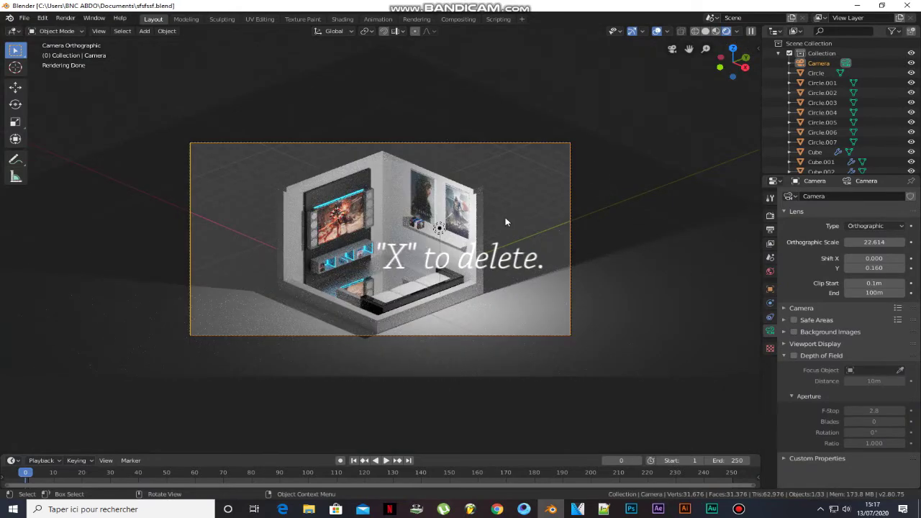
Step: Delete the scene's point light
left_click(439, 228)
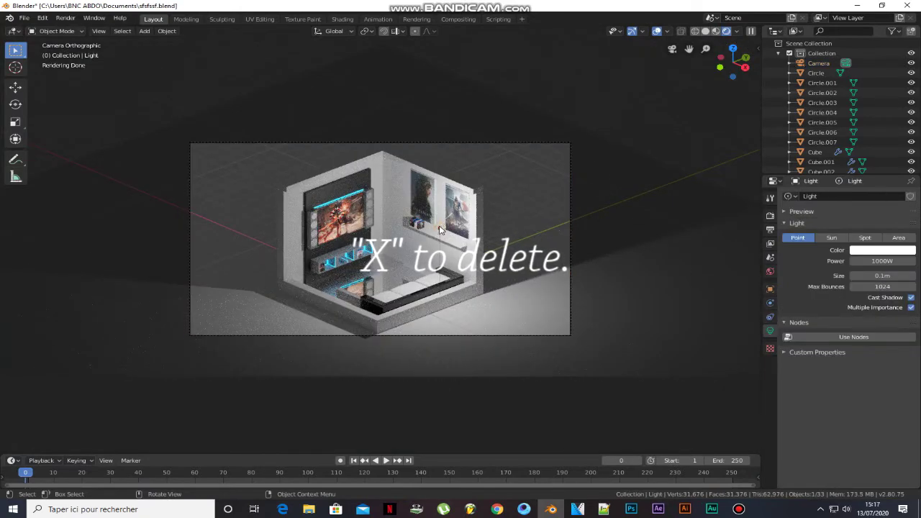
key("x")
left_click(460, 227)
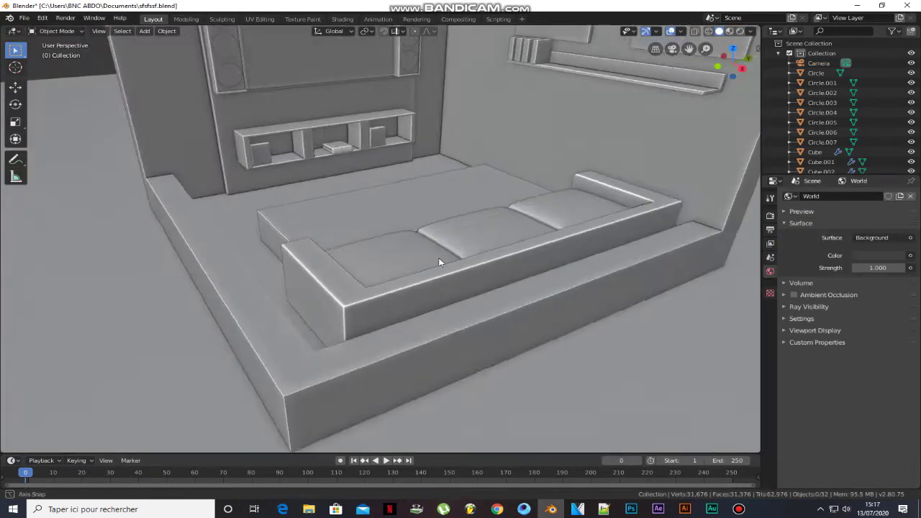
Step: Hide the camera and add a plane near the wall shelf below the posters, rotated 90 degrees about X
scroll(362, 113, "down", 8)
left_click(362, 113)
scroll(362, 113, "up", 8)
mouse_move(362, 113)
middle_mouse_down()
mouse_move(389, 209)
mouse_move(353, 303)
middle_mouse_up()
key("shift+a")
left_click(211, 276)
type("rx90")
key("Return")
Step: Flatten the new plane along Z into a narrow strip and lengthen it along X
key("s")
key("z")
left_click(227, 234)
middle_click_drag(227, 234, 324, 323)
key("s")
key("z")
left_click(325, 327)
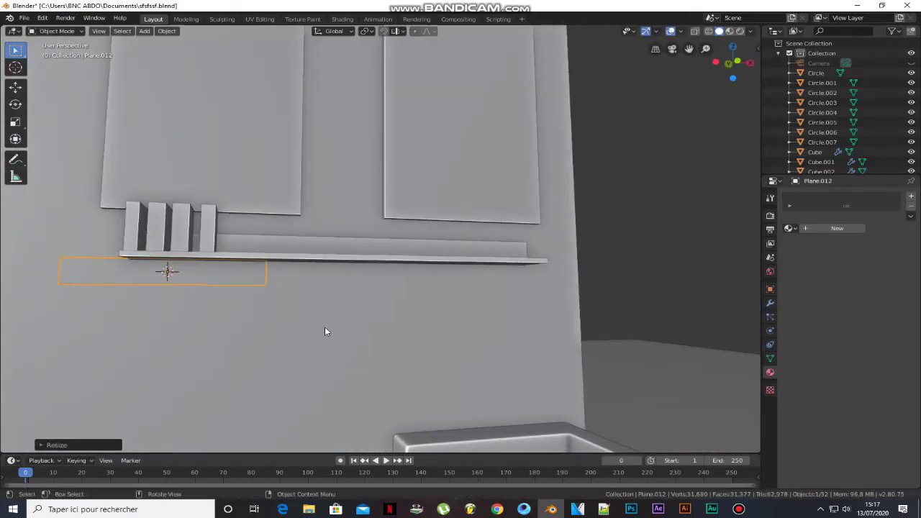
key("s")
key("z")
key("s")
key("x")
left_click(427, 329)
Step: Move the strip along X beneath the wall shelf and stretch it along X to match the shelf's length
key("g")
key("x")
left_click(625, 320)
middle_click_drag(625, 320, 529, 323)
key("s")
key("x")
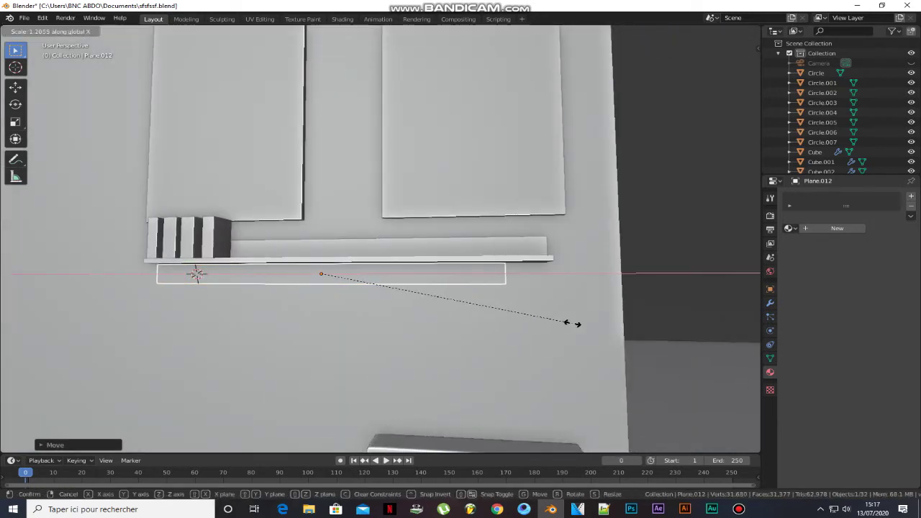
left_click(612, 324)
Step: Give the strip under the wall shelf a new blue Emission material with strength 11.3
middle_click_drag(614, 323, 457, 246)
left_click(836, 228)
left_click(881, 270)
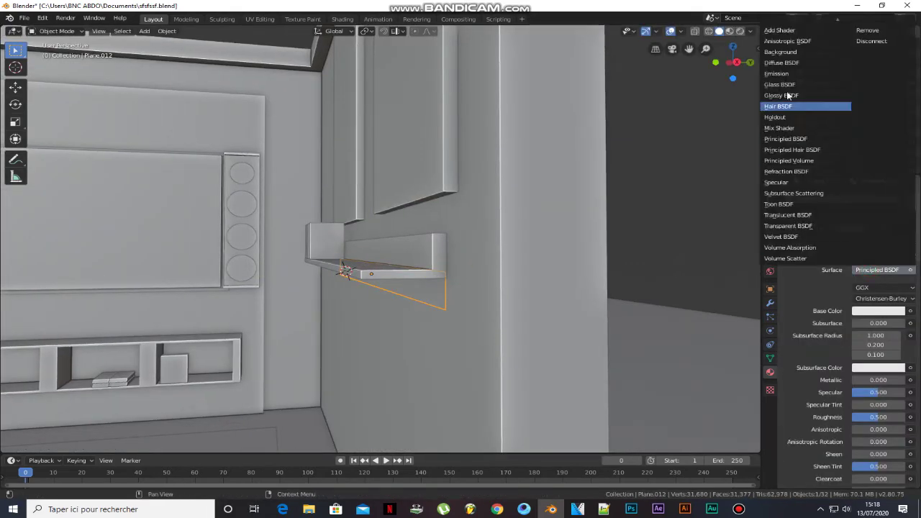
left_click(776, 74)
left_click(878, 288)
double_click(878, 300)
type("10")
key("Return")
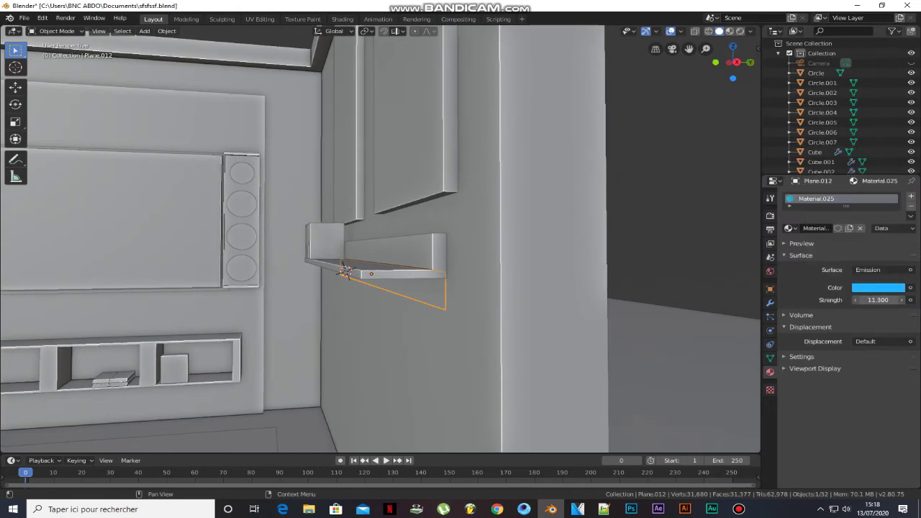
Step: Select the six underside faces of the ledge running along the top of both room walls
scroll(509, 257, "down", 4)
middle_click_drag(509, 256, 565, 277)
left_click(411, 106)
scroll(356, 220, "up", 2)
middle_click_drag(356, 220, 338, 264, "shift")
key("Tab")
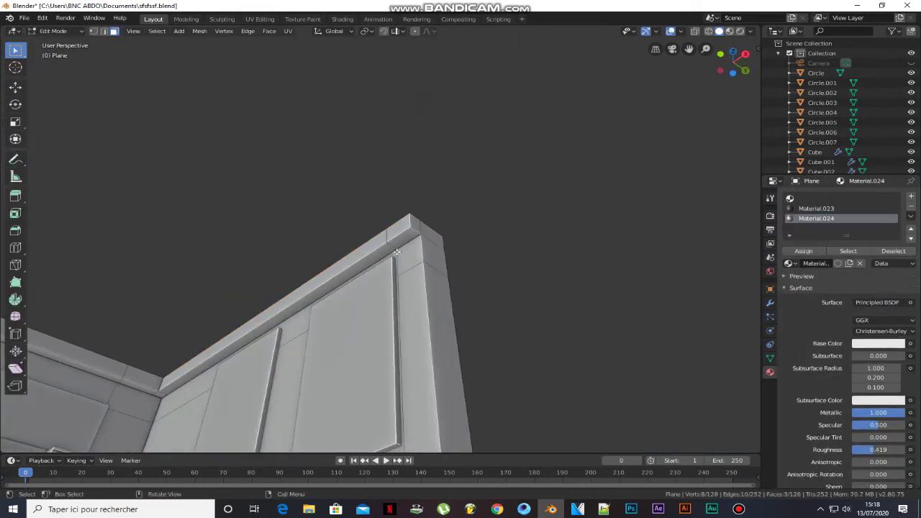
left_click(407, 240)
left_click(392, 245, "shift")
middle_click_drag(488, 272, 295, 288)
left_click(294, 349, "shift")
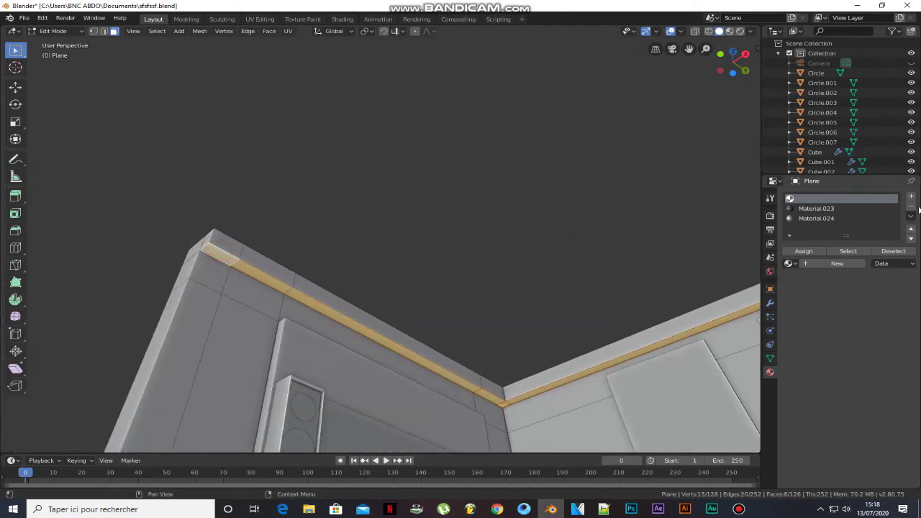
Step: Assign the ledge's selected underside faces a new light-blue Emission material with strength 8.1
left_click(825, 264)
left_click(871, 306)
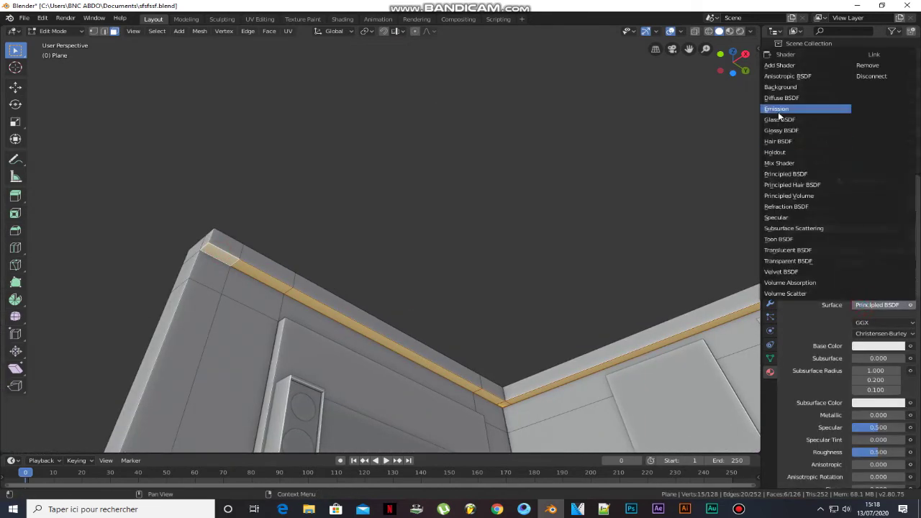
left_click(762, 108)
left_click(856, 322)
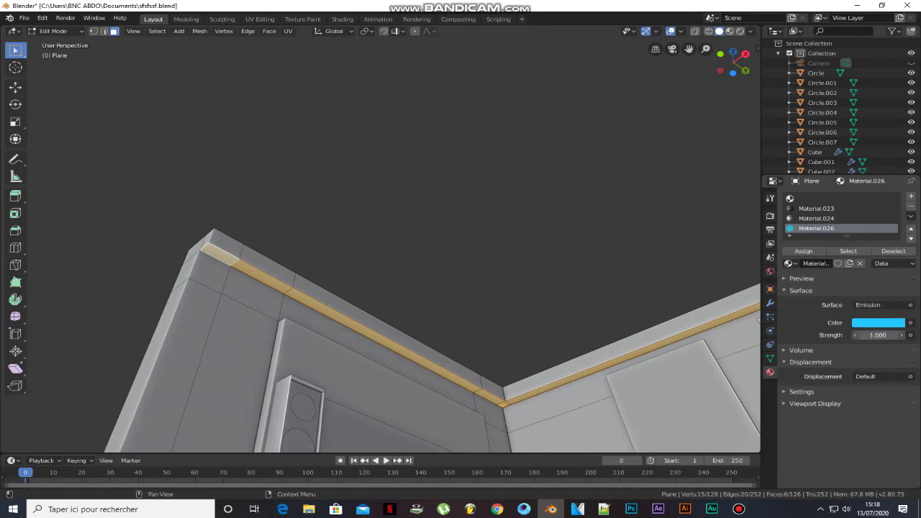
left_click_drag(878, 335, 882, 336)
scroll(653, 245, "down", 3)
middle_click_drag(654, 245, 536, 301)
scroll(536, 302, "down", 2)
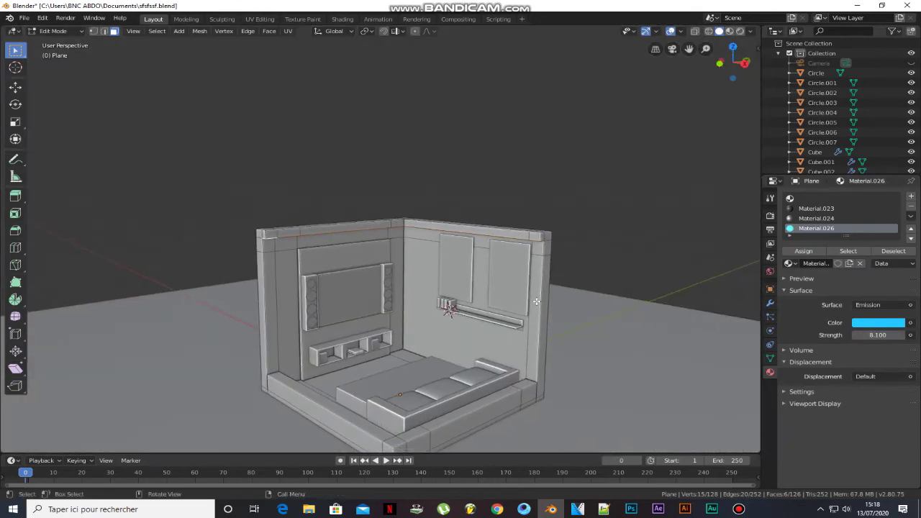
left_click(798, 251)
Step: Preview the room in rendered shading and set the ledge material's emission strength to 7.6
key("Tab")
left_click(740, 32)
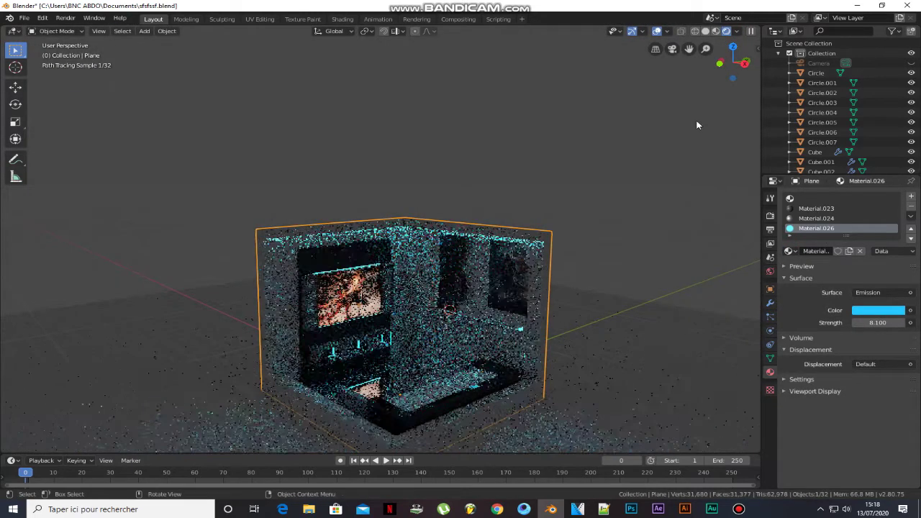
left_click_drag(872, 322, 870, 322)
mouse_move(526, 214)
middle_mouse_down("shift")
mouse_move(535, 195)
mouse_move(536, 225)
middle_mouse_up("shift")
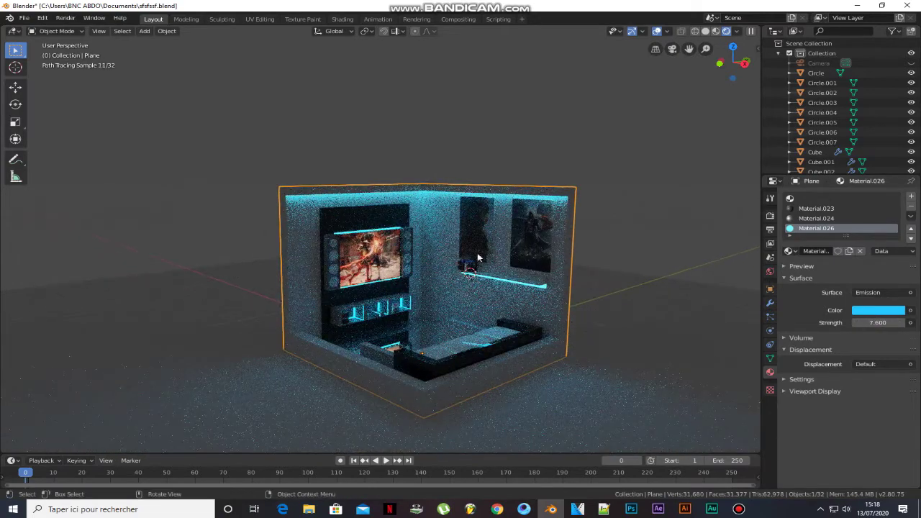
Step: Return to solid shading and add an area light at the TV, with the 3D cursor placed on the screen
left_click(705, 31)
scroll(380, 238, "down", 8)
middle_click_drag(380, 237, 389, 230)
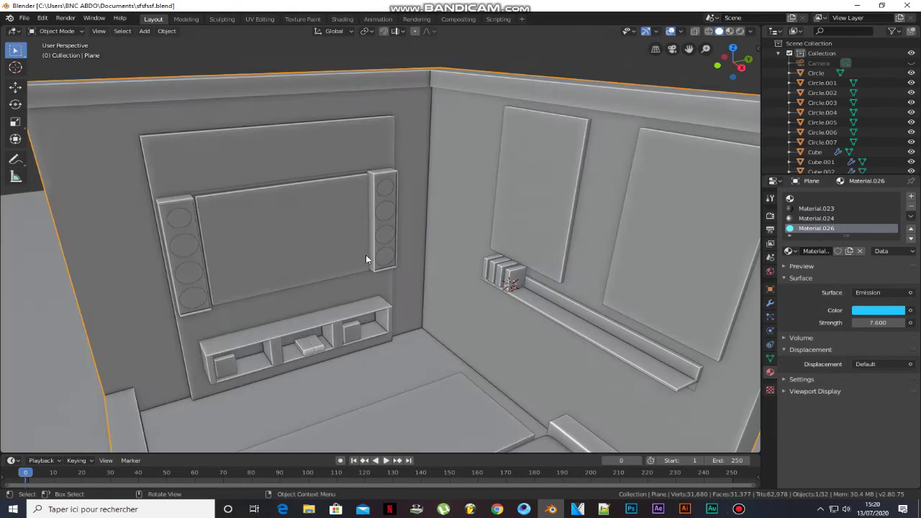
middle_click_drag(366, 255, 373, 256)
right_click(288, 253, "shift")
key("shift+a")
mouse_move(240, 364)
left_click(361, 396)
Step: Move the area light along X and Y so it sits in front of the TV
mouse_move(327, 319)
middle_mouse_down()
mouse_move(361, 324)
mouse_move(309, 321)
middle_mouse_up()
key("g")
key("x")
left_click(385, 332)
key("g")
key("y")
left_click(287, 322)
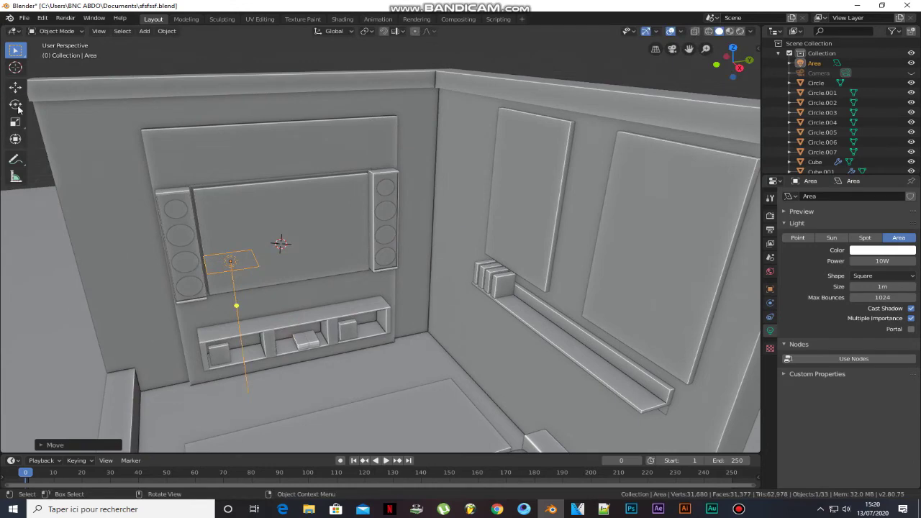
Step: Rotate the area light in front of the TV with the Rotate tool so it angles into the room
left_click(18, 108)
middle_click_drag(236, 320, 263, 323)
left_click_drag(255, 298, 258, 295)
left_click(254, 273)
scroll(253, 273, "down", 5)
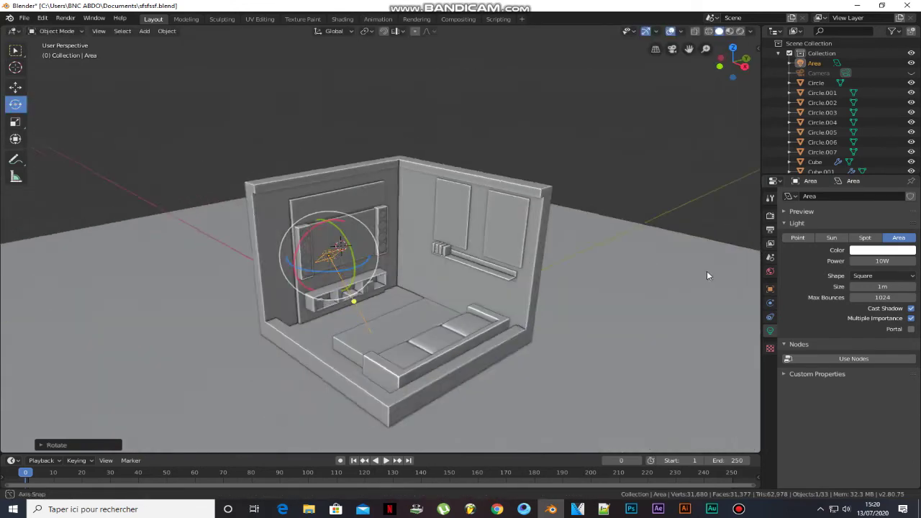
Step: Give the area light in front of the TV an orange color and set its power to 30 W
left_click(884, 249)
left_click(851, 171)
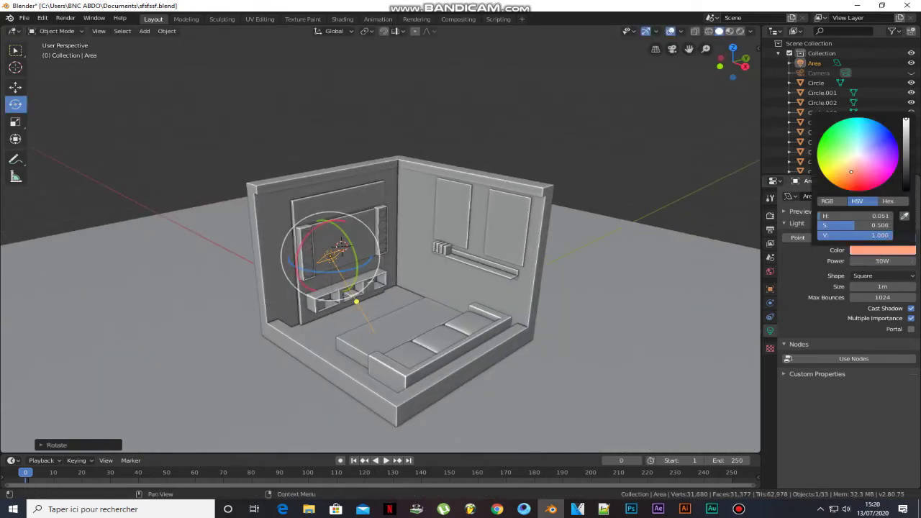
middle_click_drag(453, 279, 417, 280)
Step: Duplicate the area light horizontally to the open end of the poster wall and rotate it to face into the room
key("shift+a")
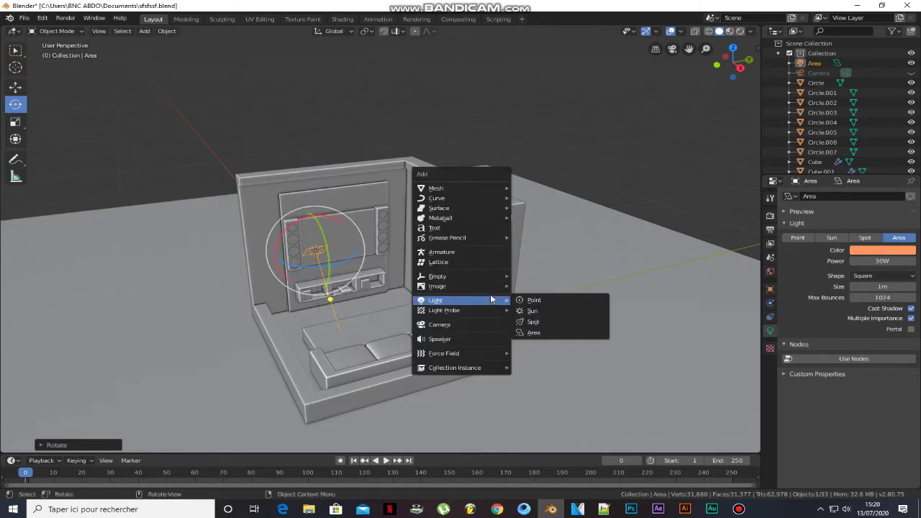
key("Escape")
key("shift+d")
key("shift+z")
left_click(517, 312)
middle_click_drag(517, 312, 518, 337)
left_click_drag(507, 329, 441, 334)
left_click_drag(376, 308, 377, 308)
key("g")
key("shift+z")
left_click(434, 323)
Step: Color the duplicated light at the poster wall light blue and preview the room in rendered shading
left_click(898, 250)
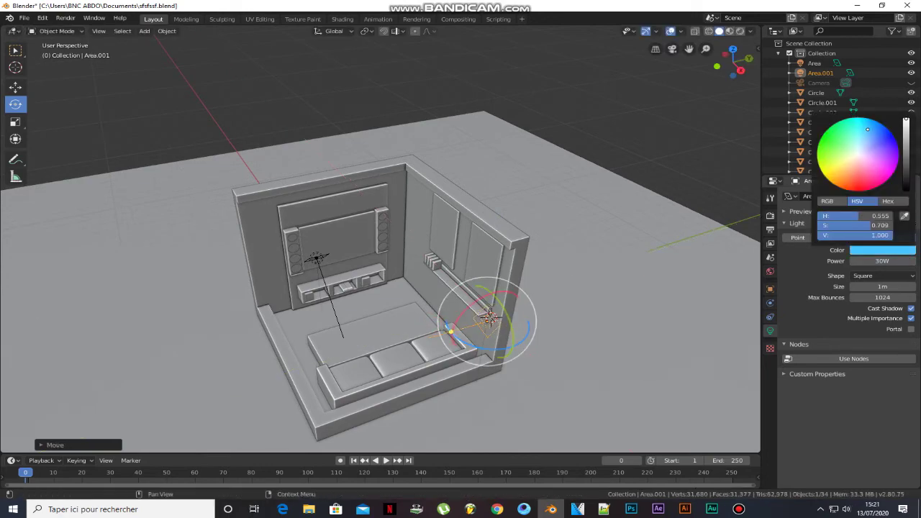
left_click(740, 31)
middle_click_drag(548, 305, 570, 298)
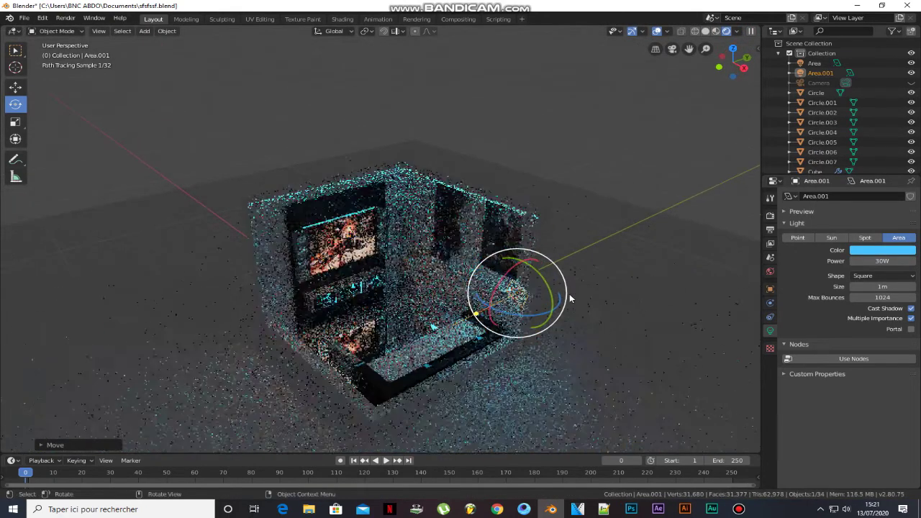
Step: Duplicate the blue area light to the corner between the two walls and rotate it to aim down into the room
key("shift+d")
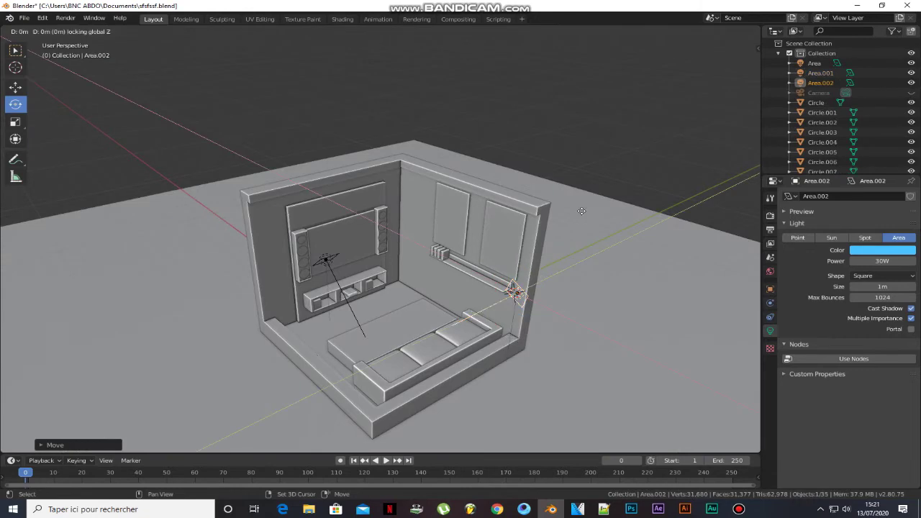
left_click(429, 177)
middle_click_drag(428, 177, 430, 197)
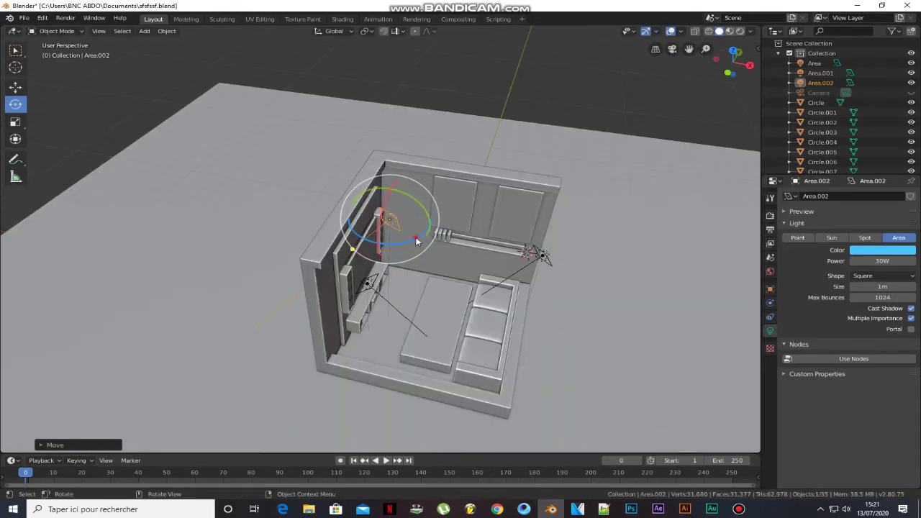
left_click_drag(416, 242, 365, 92)
left_click_drag(293, 105, 311, 105)
Step: Move the corner light along X to sit above the TV and scale it up, checking the result in rendered shading
key("g")
key("y")
key("x")
left_click(468, 216)
mouse_move(443, 215)
middle_mouse_down()
mouse_move(423, 177)
mouse_move(417, 187)
middle_mouse_up()
key("s")
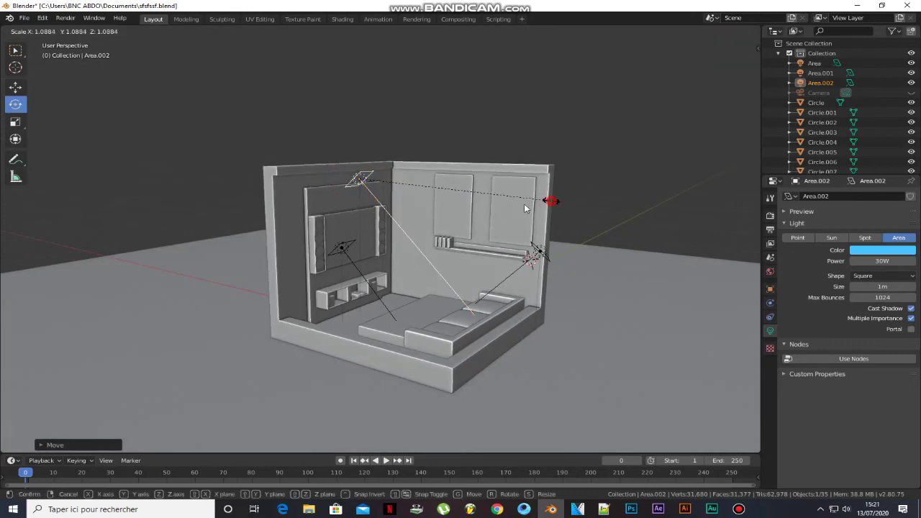
left_click(551, 201)
left_click(740, 32)
left_click(705, 32)
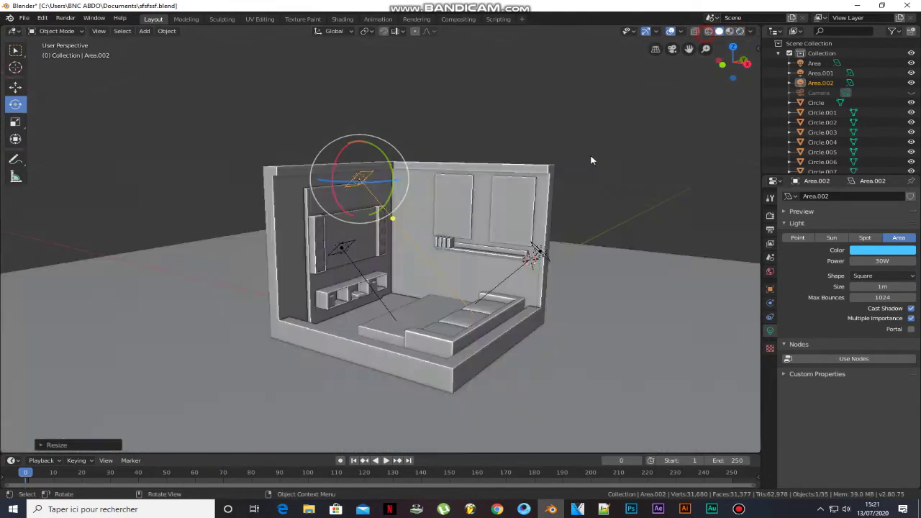
Step: Add a new area light at the room's center, raise it along Z above the walls, and scale it up
middle_click_drag(433, 267, 421, 325)
key("shift+a")
mouse_move(412, 325)
left_click(450, 355)
key("g")
key("z")
left_click(472, 202)
key("s")
left_click(687, 203)
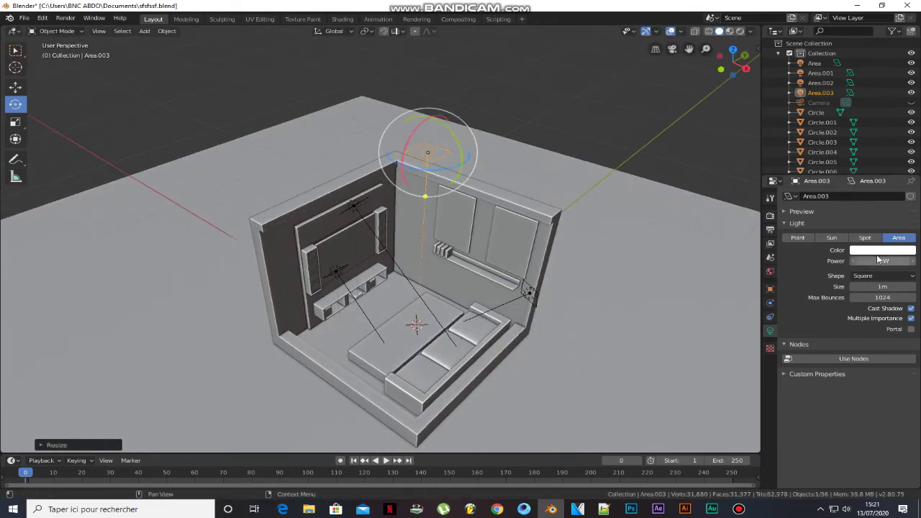
Step: Make the overhead light purple at 30 W and lower it along Z to the top of the walls in rendered shading
left_click(878, 252)
left_click_drag(855, 152, 868, 148)
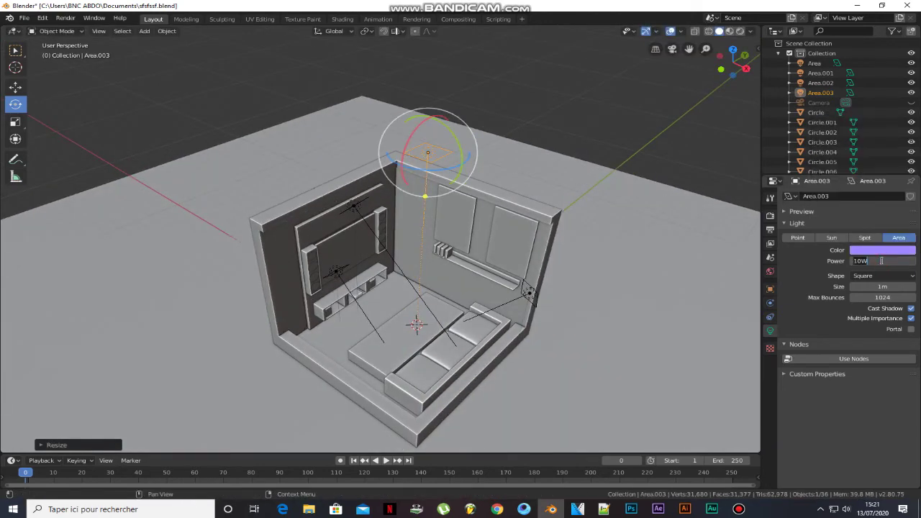
left_click(740, 31)
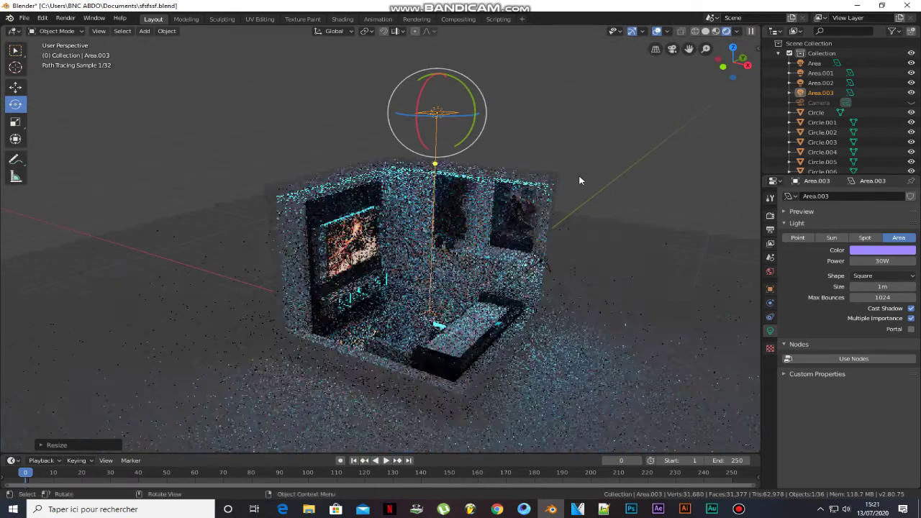
key("g")
key("z")
left_click(582, 192)
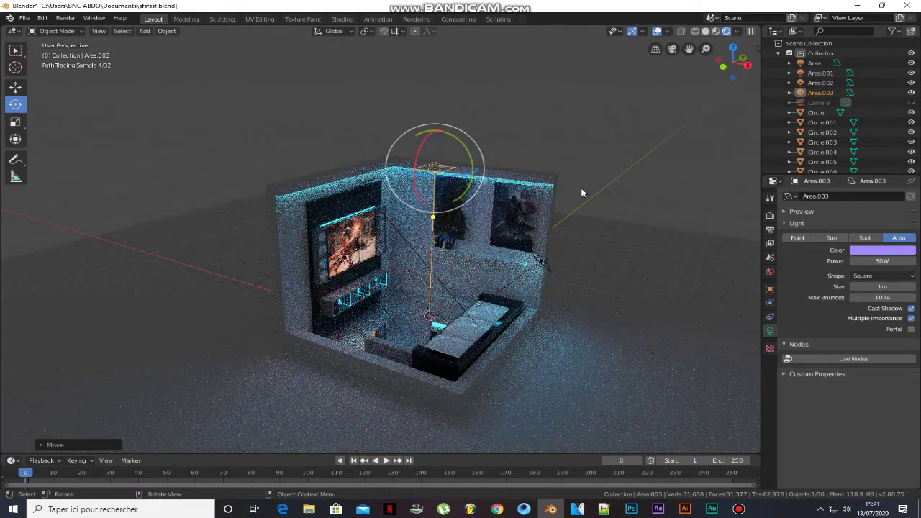
Step: Give the ground plane a new material with its metallic value set to 1.000
left_click(580, 333)
scroll(579, 334, "down", 2)
left_click(770, 372)
left_click(845, 234)
left_click_drag(866, 381, 907, 381)
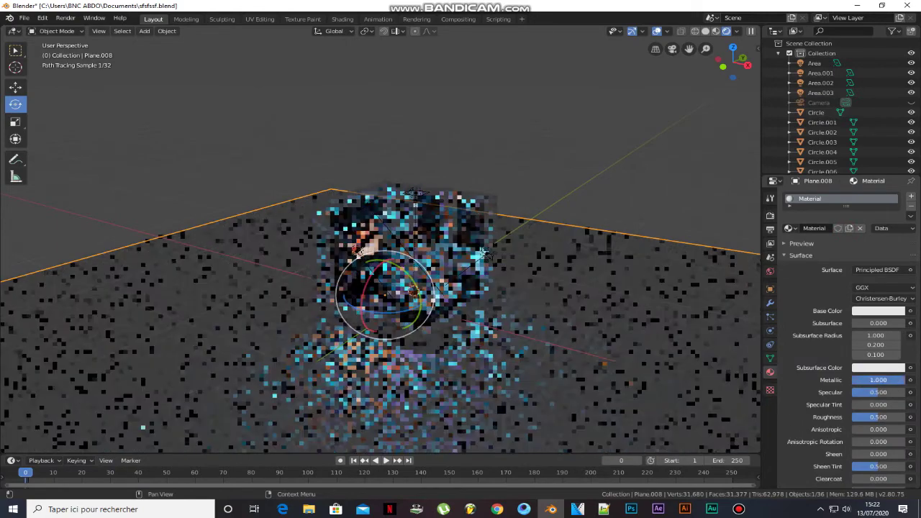
Step: Unhide the camera, look through it, and darken the world background color
scroll(431, 237, "down", 3)
key("alt+h")
left_click(401, 168)
key("KP_0")
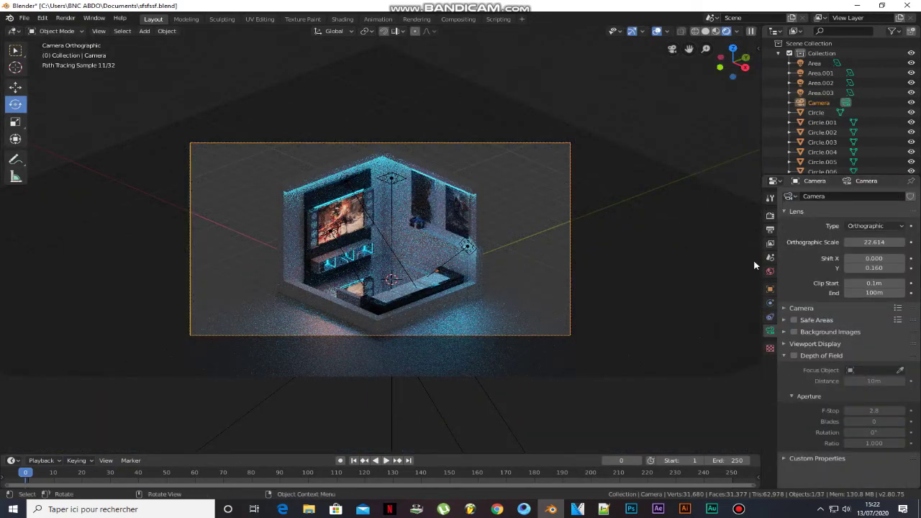
left_click(770, 271)
left_click(878, 256)
left_click(896, 182)
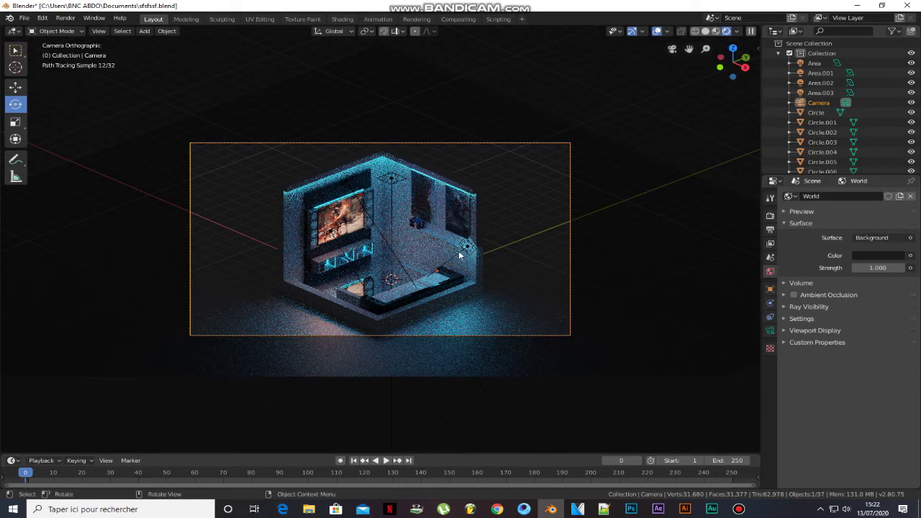
Step: Return to solid shading, leave the camera view, and hide the camera
left_click(704, 32)
key("KP_0")
key("h")
scroll(397, 162, "up", 3)
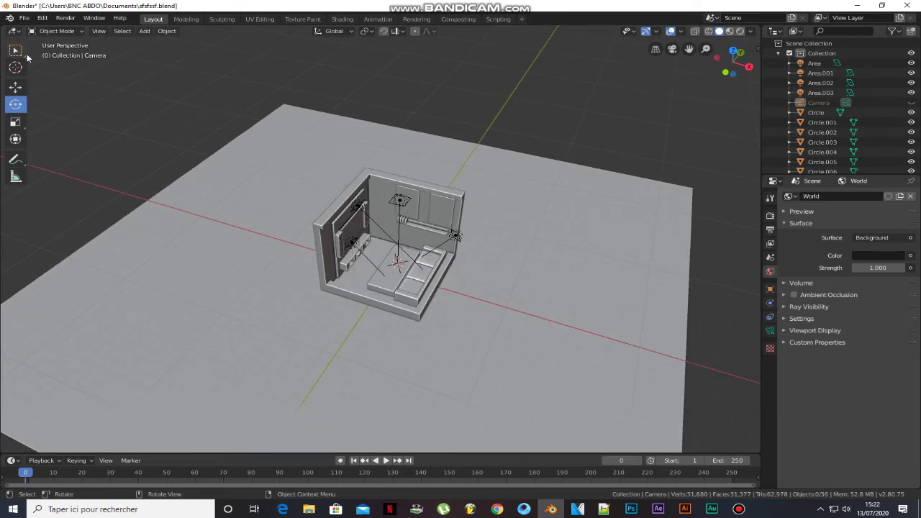
Step: Add a vertical edge loop to the poster wall in Edit Mode and select the narrow face next to the TV wall
scroll(376, 197, "up", 6)
middle_click_drag(376, 197, 374, 238)
scroll(374, 238, "up", 1)
left_click(325, 211)
key("Tab")
left_click(323, 209)
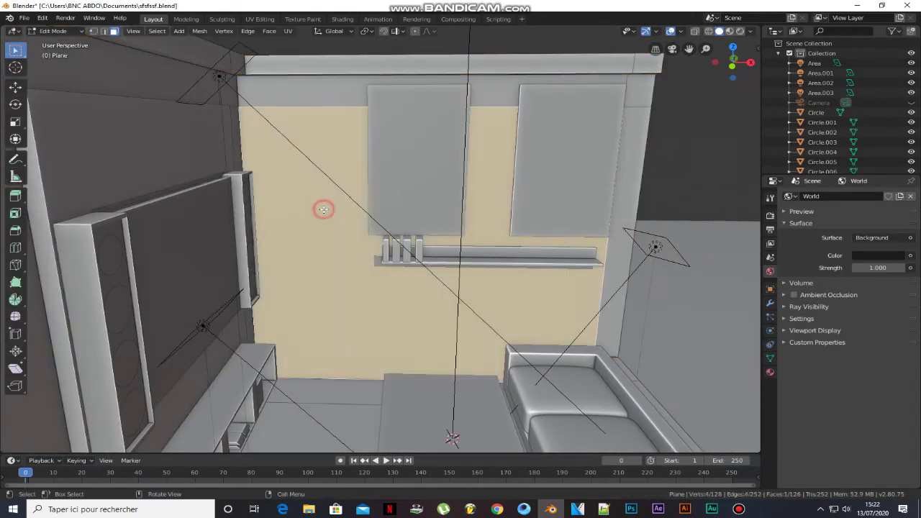
left_click(326, 37)
left_click(232, 56)
left_click(116, 32)
left_click(339, 251)
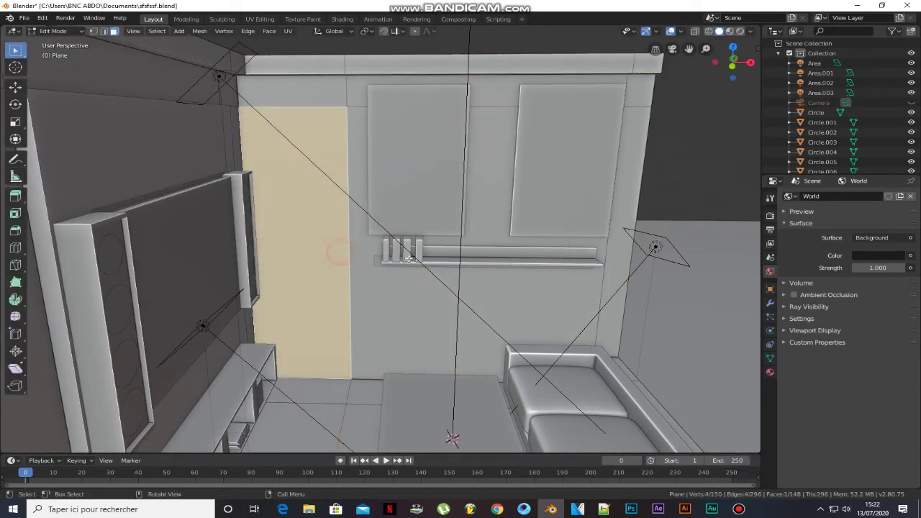
Step: Extrude the narrow wall face in place, shorten it along Z, and lower it to the floor as a door outline
middle_click_drag(508, 278, 482, 278)
key("e")
key("s")
key("z")
left_click(475, 288)
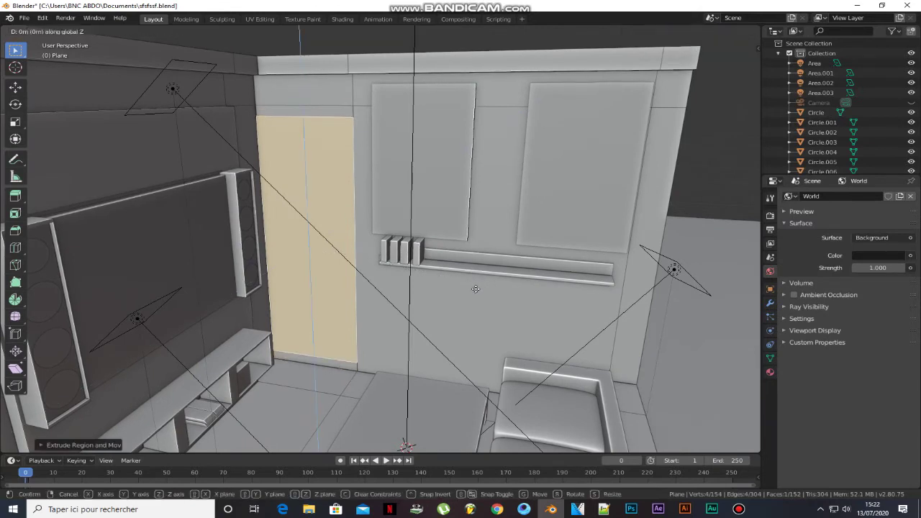
key("g")
key("z")
left_click(481, 296)
key("s")
key("z")
left_click(461, 291)
key("g")
key("z")
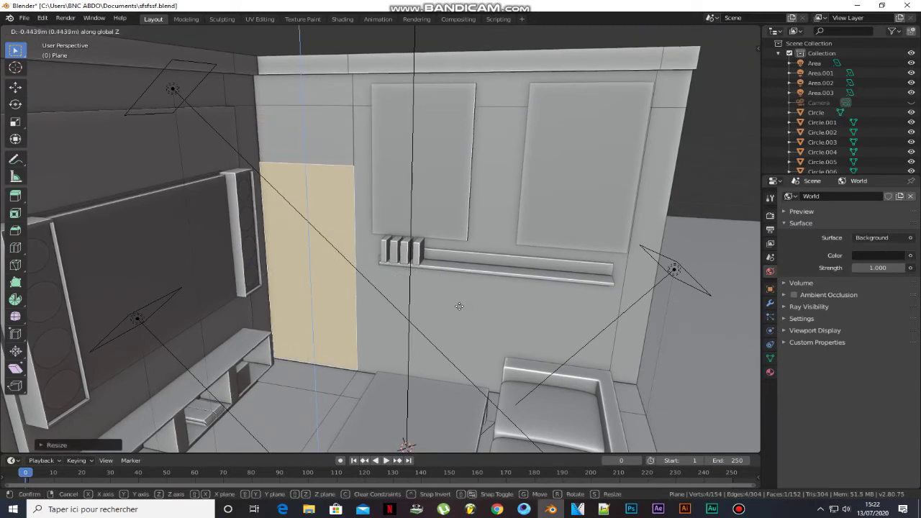
left_click(459, 306)
Step: Extrude the door face, shrink it with a second in-place extrusion, and inset it to form the door frame
key("e")
left_click(398, 309)
key("e")
right_click(399, 310)
key("s")
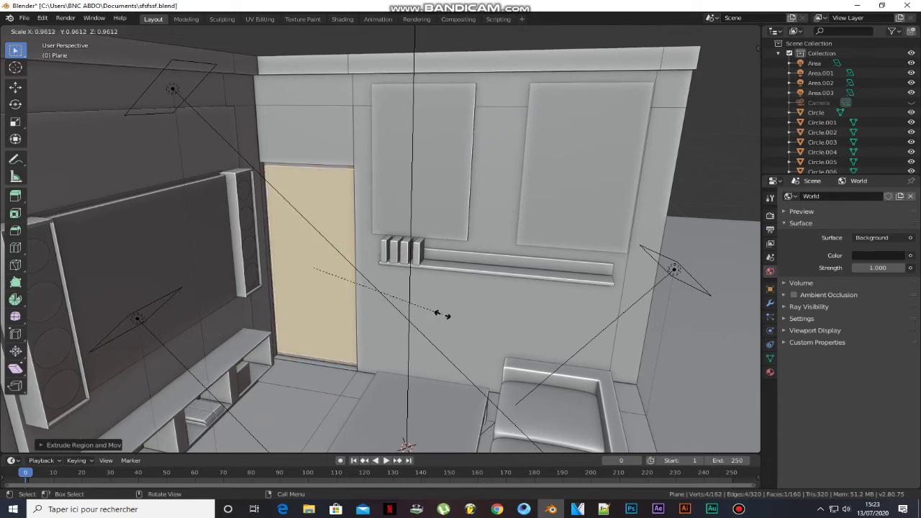
left_click(441, 314)
key("i")
left_click(489, 314)
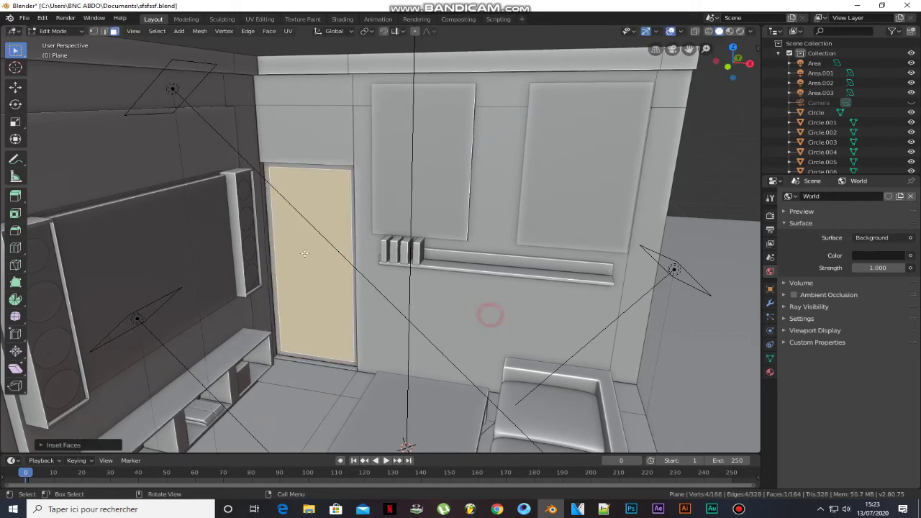
Step: Subdivide the door's inner face into four panels and inset each one individually
right_click(305, 252)
left_click(292, 265)
key("i")
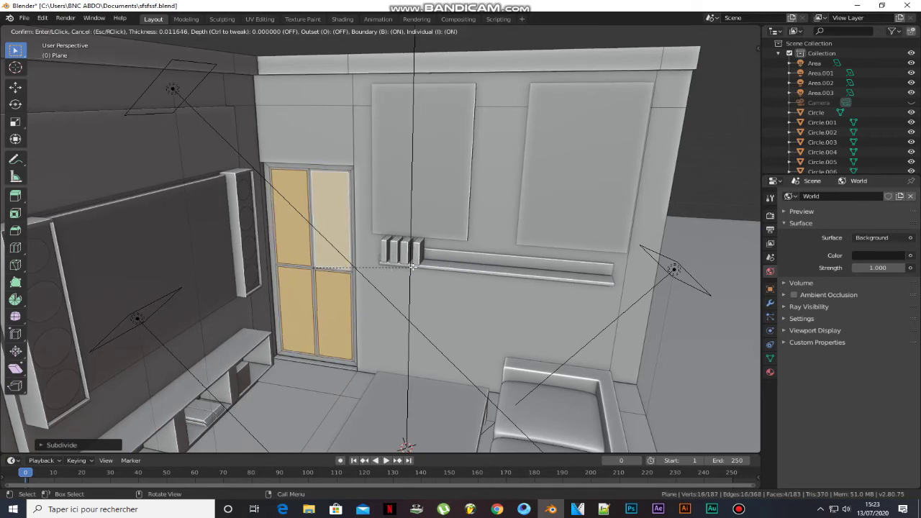
left_click(412, 267)
Step: Extrude the four door panels inward and inset them slightly
scroll(353, 272, "up", 2)
middle_click_drag(344, 273, 321, 281)
key("e")
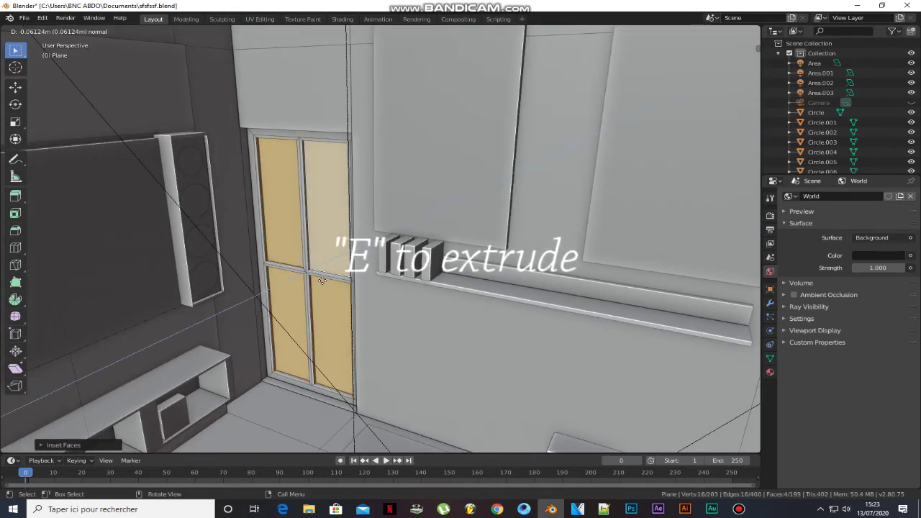
left_click(321, 281)
key("i")
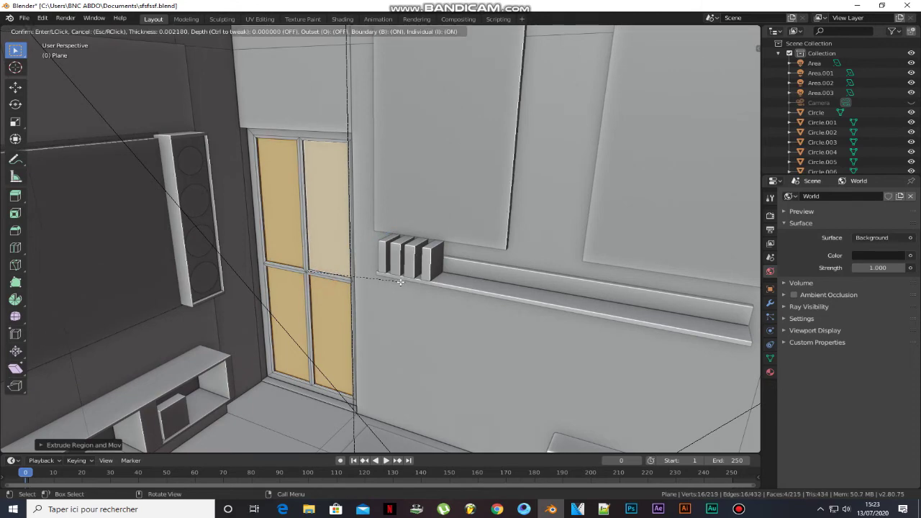
left_click(402, 282)
Step: Subdivide each door panel into four panes, inset the panes individually, and extrude them
right_click(344, 238)
left_click(339, 236)
middle_click_drag(340, 236, 374, 237)
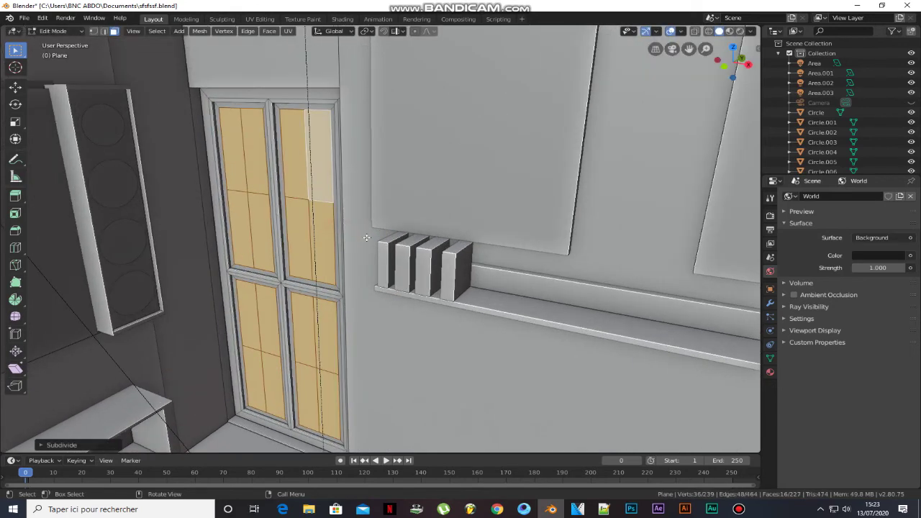
key("i")
left_click(377, 236)
key("e")
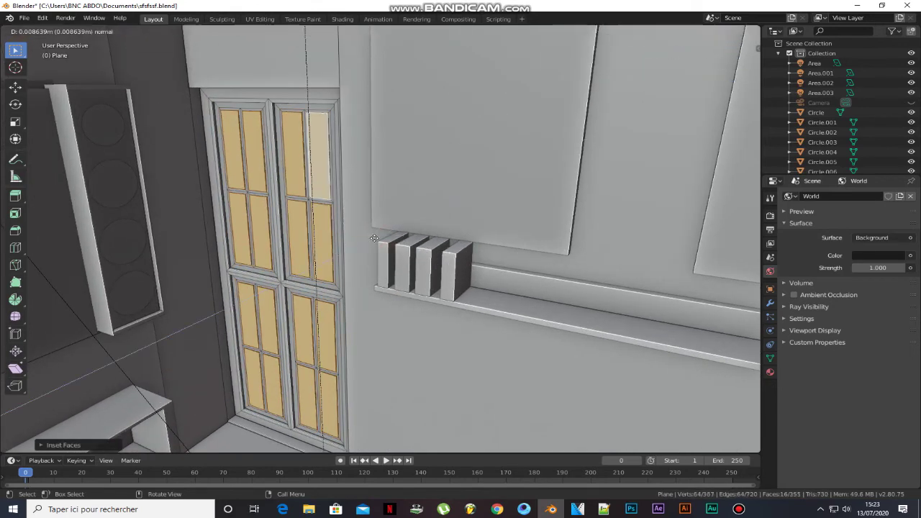
left_click(376, 240)
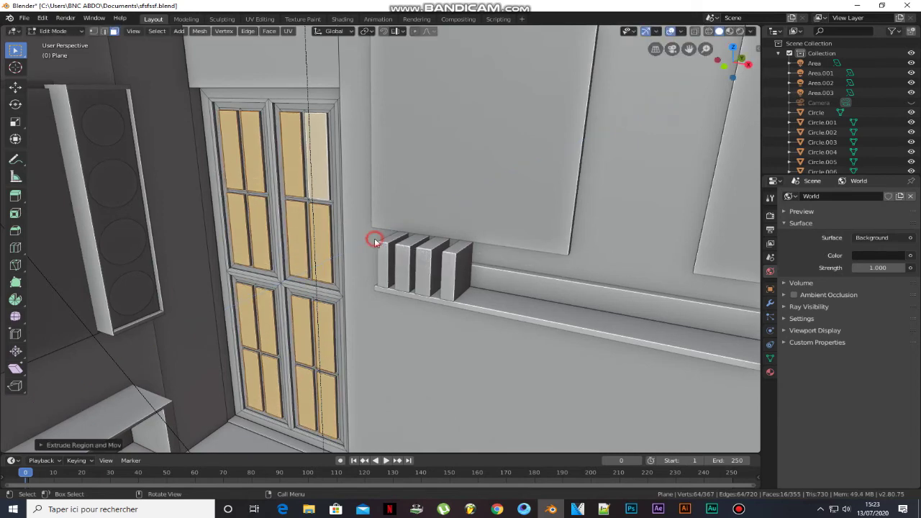
Step: Select the inner faces of both room walls around the door, the posters, and the TV panel
key("Tab")
scroll(321, 230, "down", 4)
middle_click_drag(320, 229, 365, 180)
scroll(365, 180, "down", 4)
key("Tab")
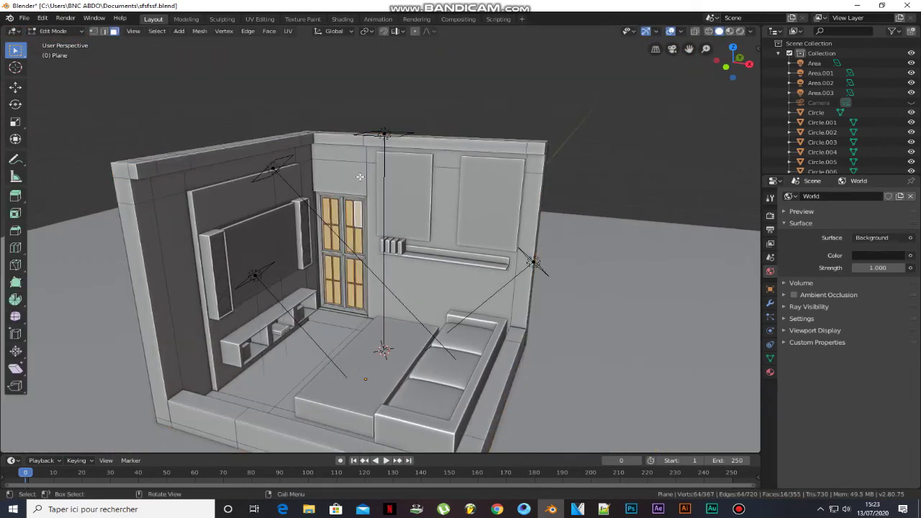
left_click(349, 162)
left_click(538, 165, "shift")
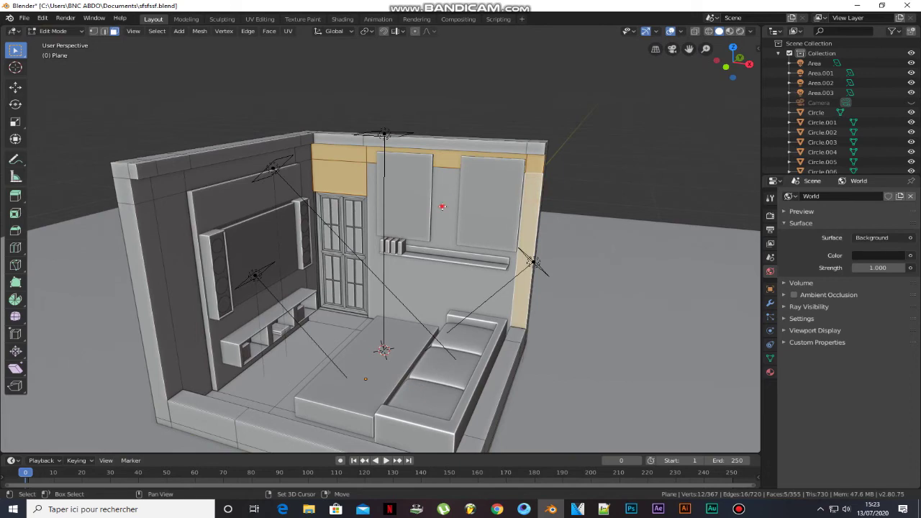
left_click(162, 220, "shift")
left_click(225, 173, "shift")
left_click(306, 157, "shift")
left_click(307, 184, "shift")
middle_click_drag(307, 189, 284, 196)
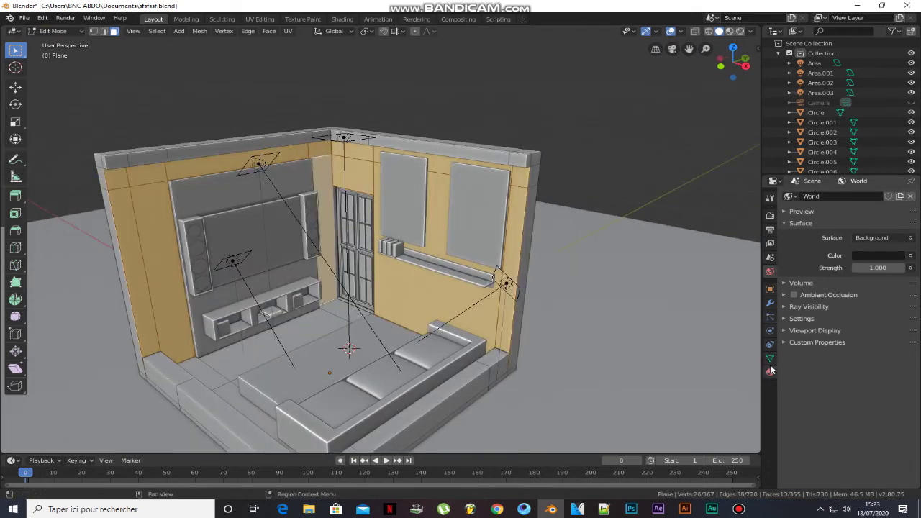
Step: Assign Material.004 to the selected wall faces with a muted blue-purple base color, and preview the room in rendered shading
left_click(770, 370)
left_click(812, 259)
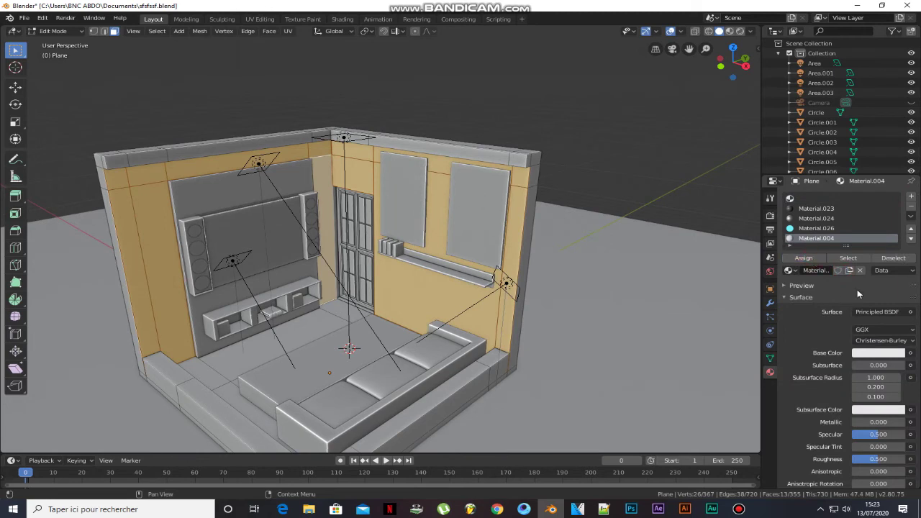
left_click(874, 352)
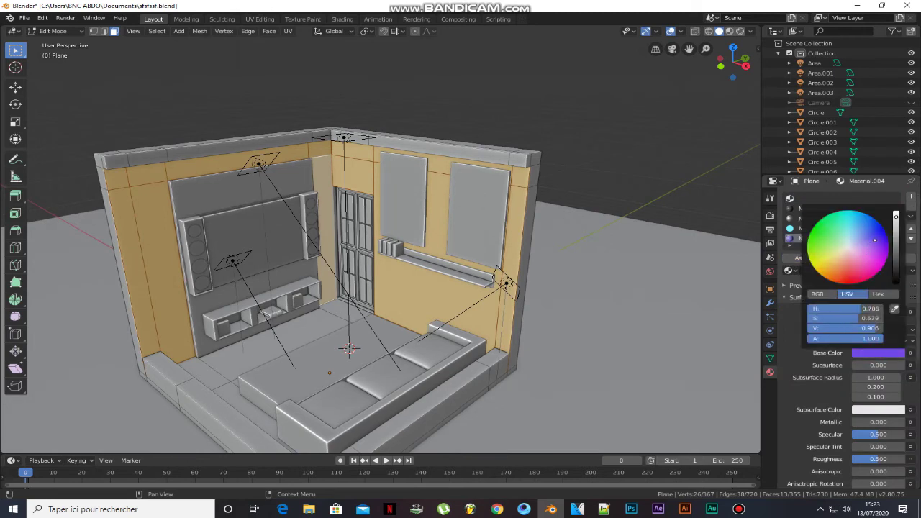
scroll(867, 247, "down", 6)
left_click_drag(866, 237, 860, 239)
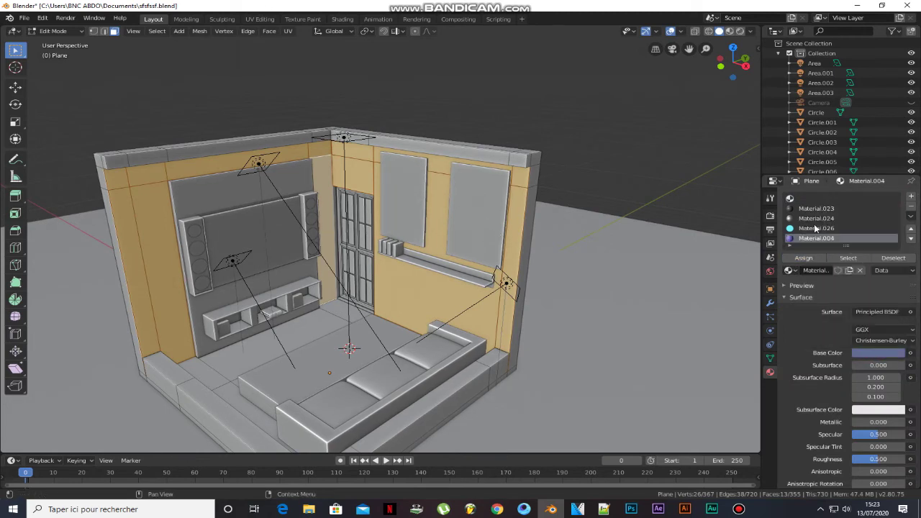
left_click(741, 31)
key("Tab")
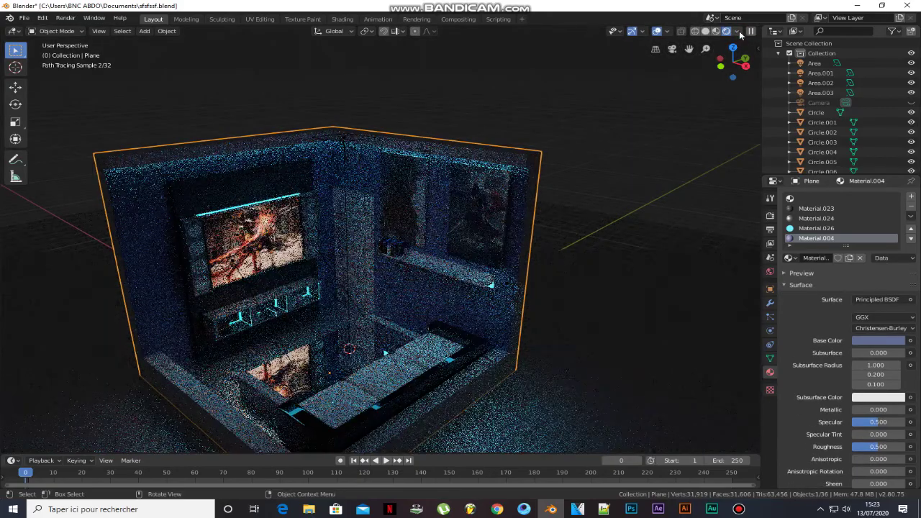
Step: Change the base color of Material.004 on the inner room walls to a muted purple
left_click(872, 340)
left_click_drag(896, 229, 862, 222)
left_click(870, 340)
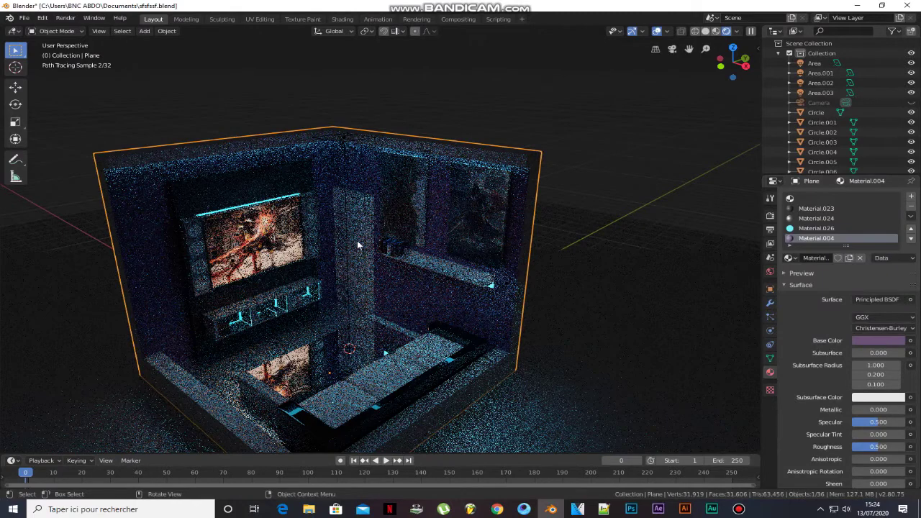
Step: Select the raised trim faces along the tops of both room walls, plus the adjoining wall-edge face loops
left_click(705, 31)
key("Tab")
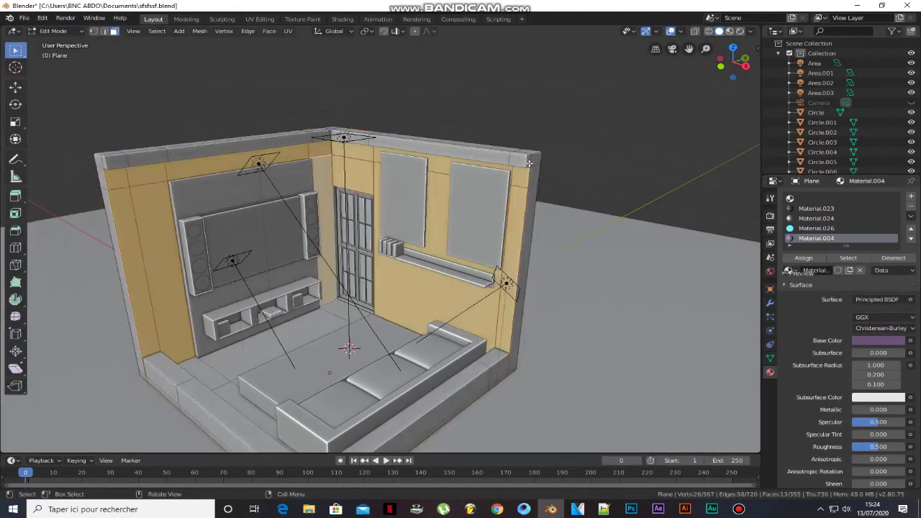
middle_click_drag(493, 171, 443, 176)
left_click(424, 199, "alt")
left_click(442, 177, "alt+shift")
left_click(370, 139, "alt+shift")
middle_click_drag(177, 227, 275, 233)
middle_click_drag(297, 262, 317, 140)
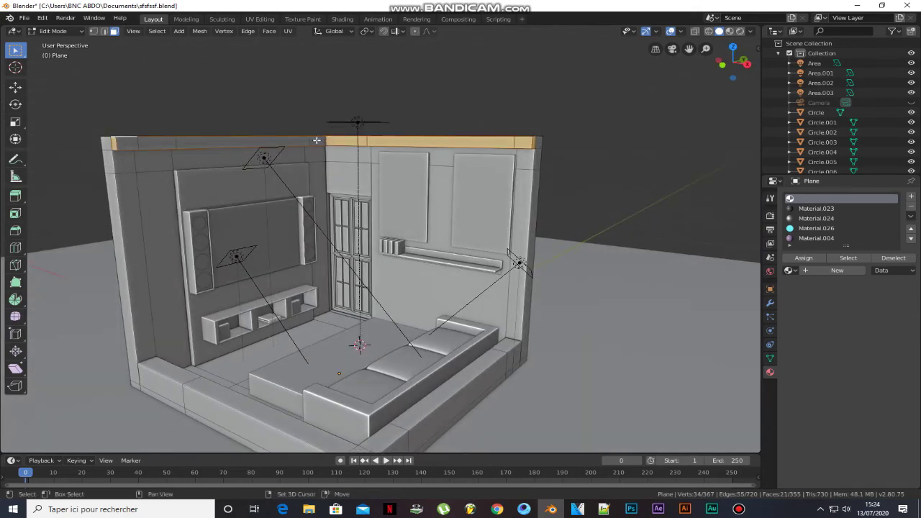
left_click(148, 145, "shift")
middle_click_drag(149, 146, 189, 191)
left_click(226, 235, "alt+shift")
middle_click_drag(226, 236, 93, 281)
left_click(383, 222, "alt+shift")
mouse_move(381, 223)
middle_mouse_down()
mouse_move(223, 199)
mouse_move(259, 228)
mouse_move(367, 230)
middle_mouse_up()
Step: Assign a new material with a dark grey base color to the selected trim faces, and preview the room in rendered shading
left_click(911, 196)
left_click(836, 270)
left_click(812, 259)
left_click(872, 356)
left_click_drag(896, 222, 897, 254)
key("Tab")
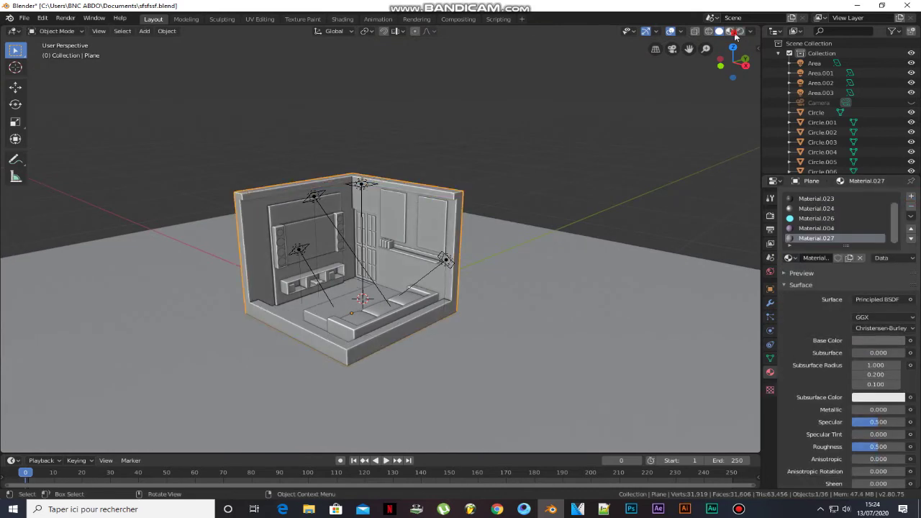
left_click(729, 31)
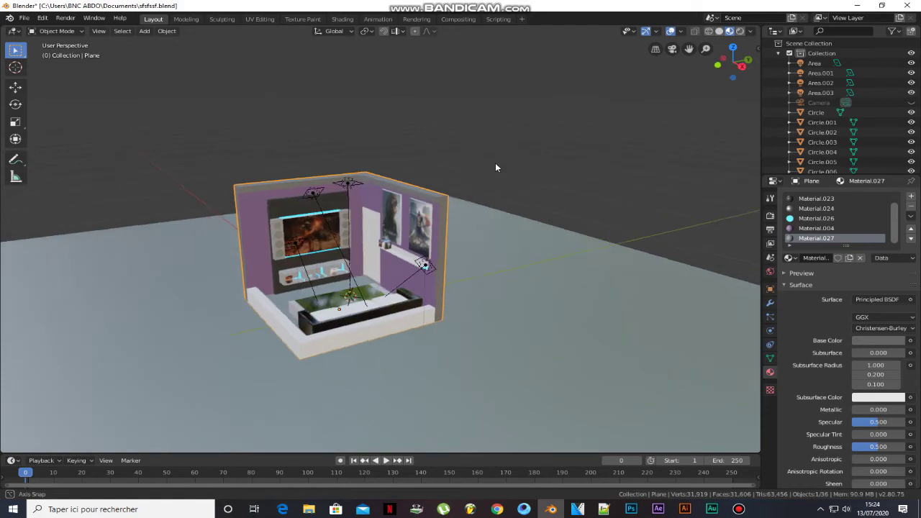
left_click(740, 32)
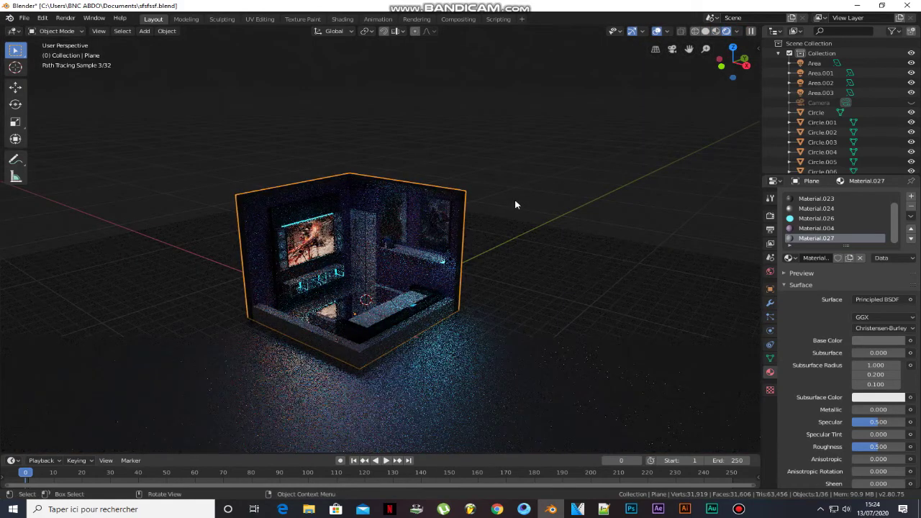
Step: Reveal the hidden camera and check the room's lights through it in solid and rendered shading
scroll(373, 255, "down", 3)
key("alt+h")
left_click(352, 122)
key("KP_0")
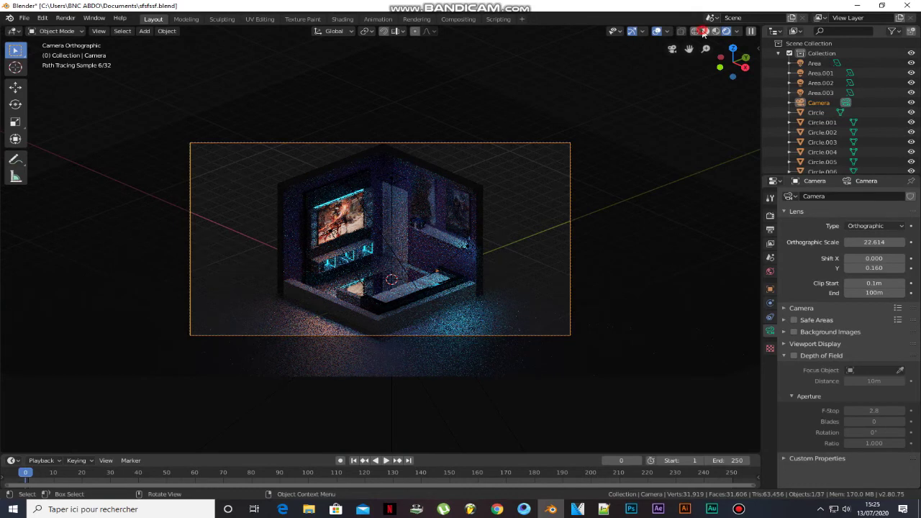
left_click(705, 31)
left_click(392, 182)
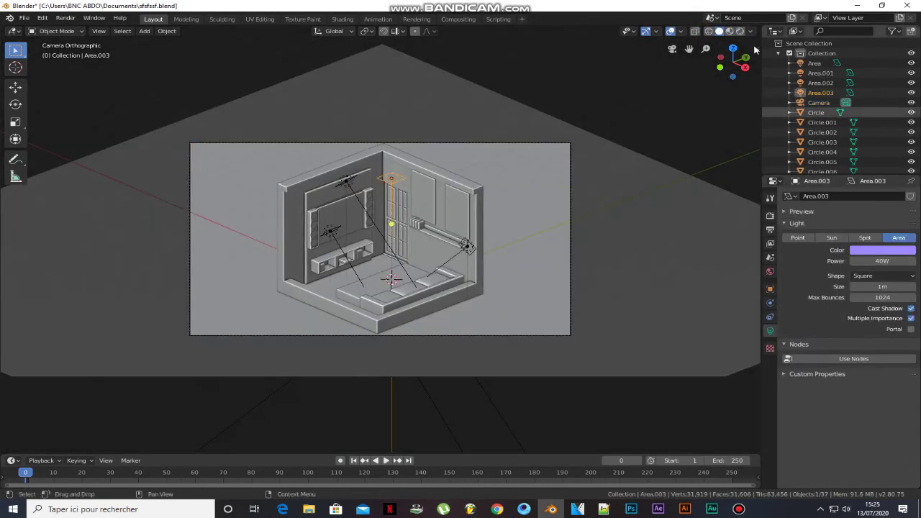
left_click(740, 32)
left_click(718, 32)
Step: Hide the camera and duplicate the orange area light, moving the copy horizontally to the front end of the TV wall
mouse_move(435, 232)
middle_mouse_down()
mouse_move(459, 247)
mouse_move(489, 216)
middle_mouse_up()
scroll(430, 135, "down", 3)
middle_click_drag(429, 136, 382, 137)
scroll(403, 129, "down", 5)
left_click(411, 55)
key("h")
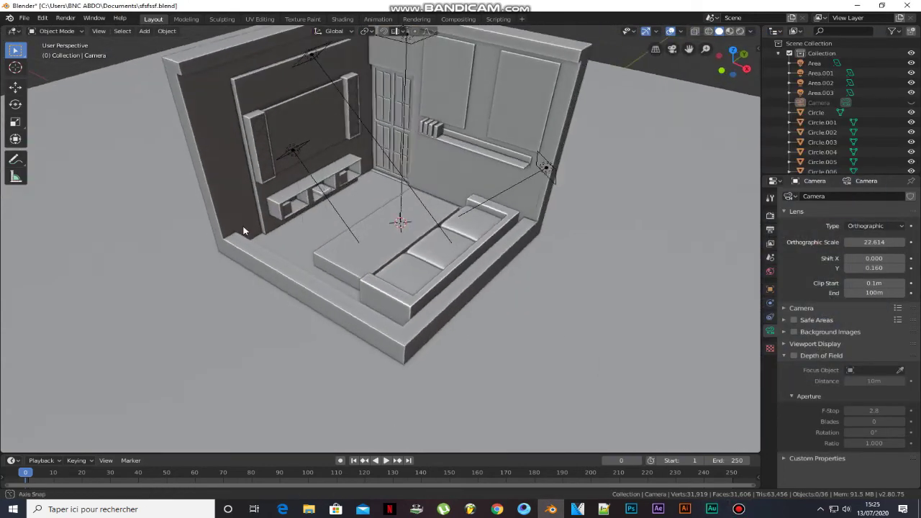
left_click(302, 154)
key("g")
key("shift+z")
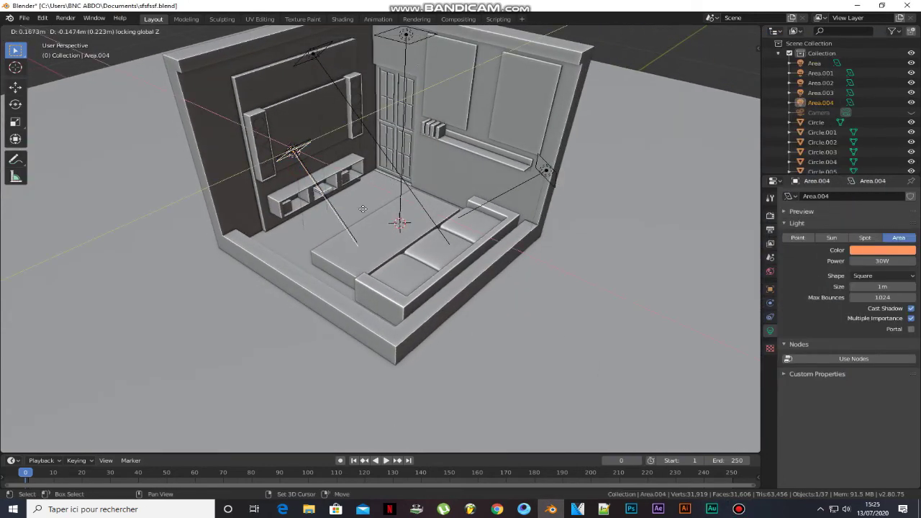
left_click(360, 239)
Step: Rotate the duplicated area light, adjust its height, and shift it along X to the sofa side of the room
left_click_drag(232, 221, 238, 227)
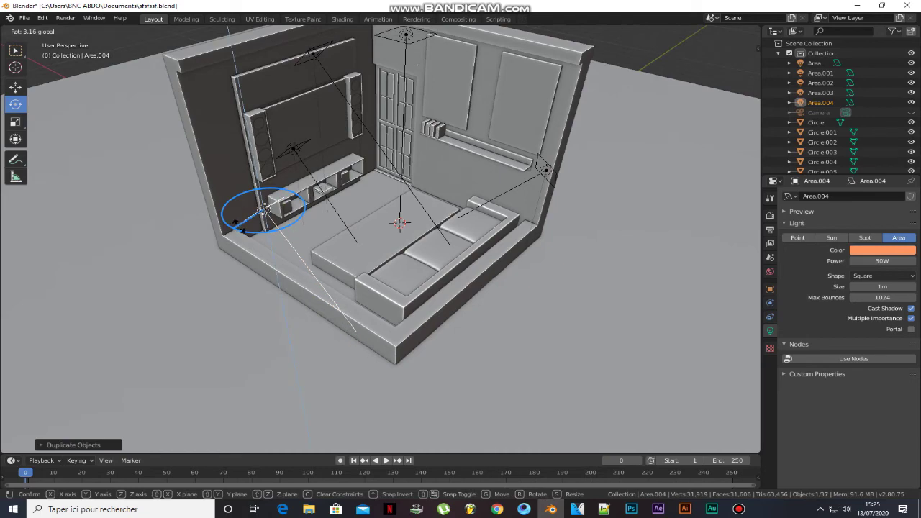
left_click_drag(306, 218, 303, 220)
key("g")
key("z")
left_click(308, 108)
key("g")
key("x")
left_click(374, 165)
Step: Aim the duplicated area light toward the poster wall and fine-tune its height
middle_click_drag(374, 165, 446, 163)
left_click_drag(546, 129, 515, 118)
scroll(435, 194, "down", 6)
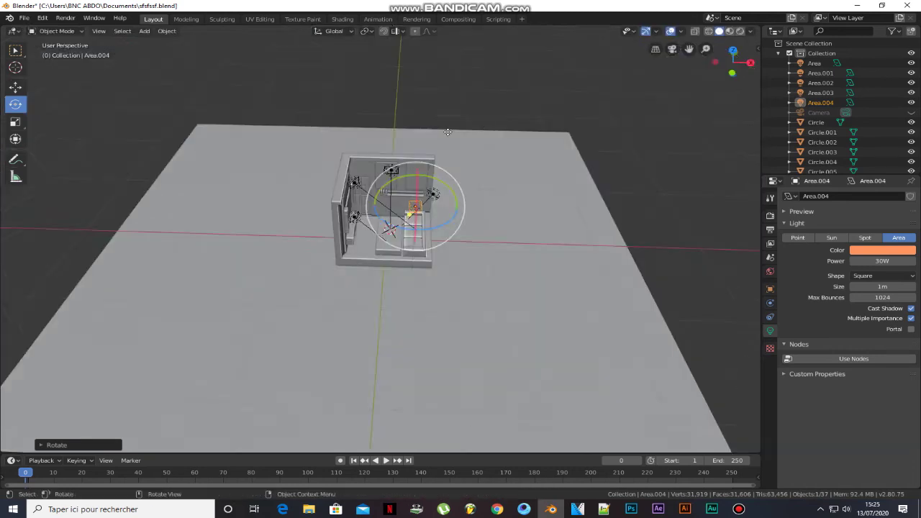
middle_click_drag(434, 195, 367, 216)
left_click_drag(343, 224, 332, 235)
key("g")
key("z")
left_click(334, 228)
Step: Set the duplicated area light to light blue with 50 W power, and preview it in rendered shading
left_click(876, 251)
left_click(869, 127)
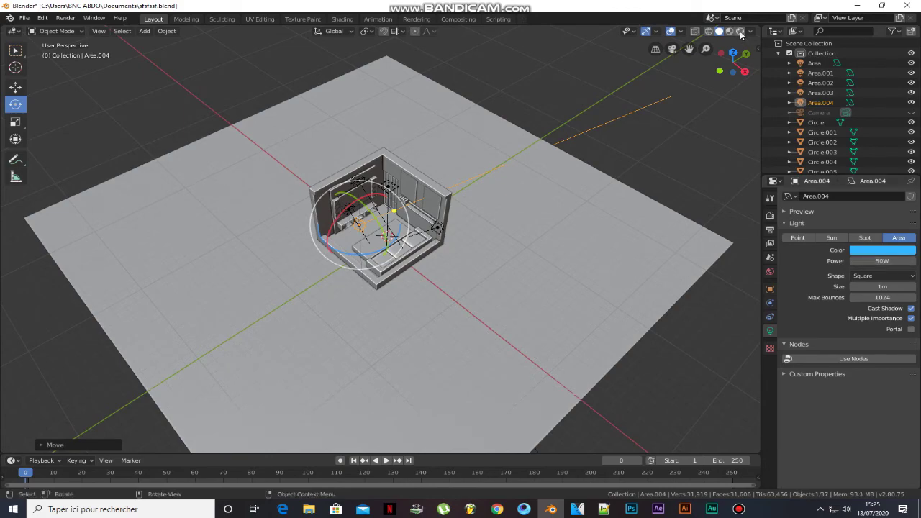
left_click(739, 31)
scroll(467, 232, "up", 5)
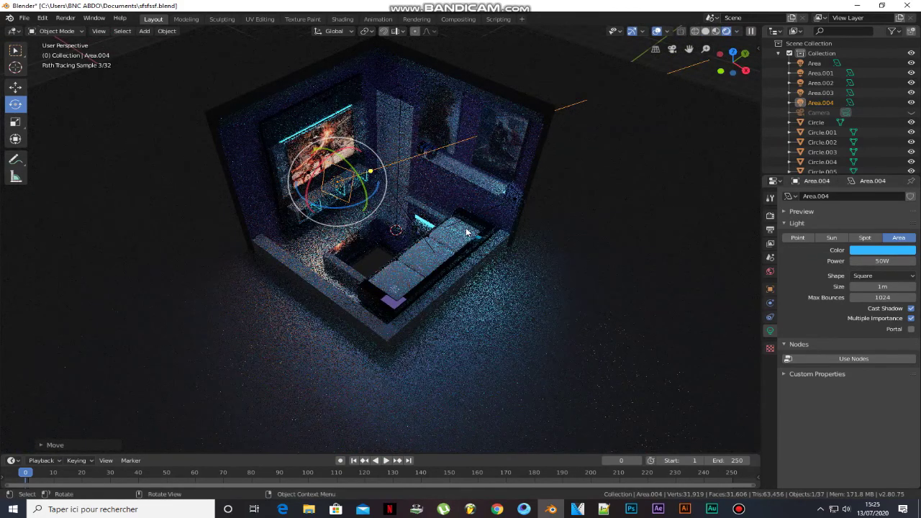
Step: Unhide the camera and view the rendered room through it
middle_click_drag(466, 233, 415, 75)
scroll(415, 75, "down", 4)
key("alt+h")
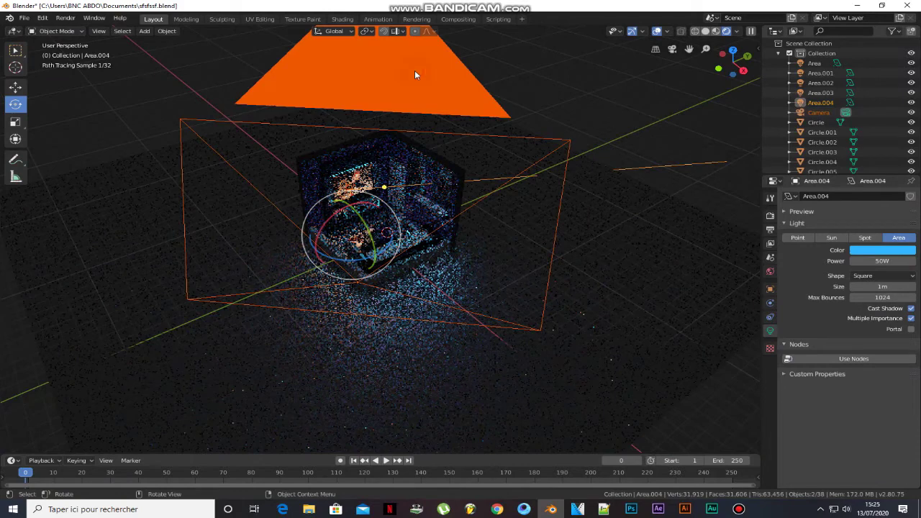
key("KP_0")
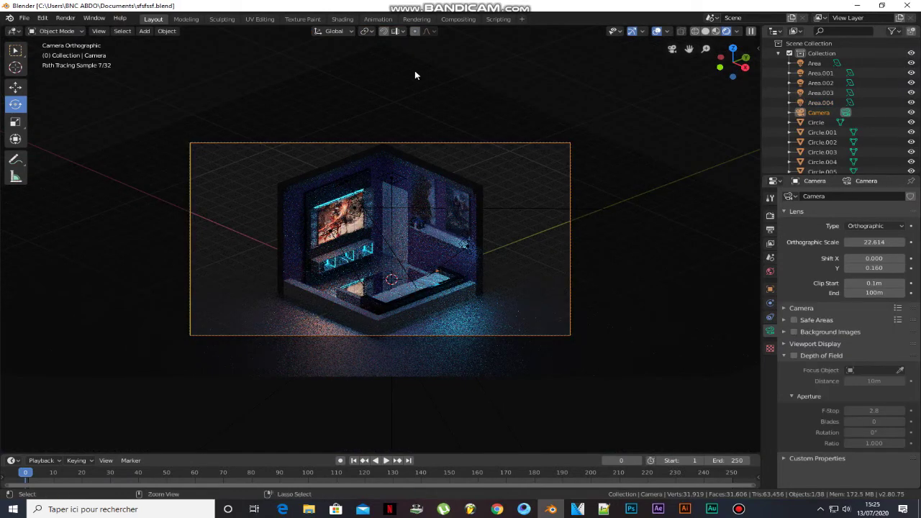
Step: Add a new material to the wall shelf and open its base color
left_click(451, 240)
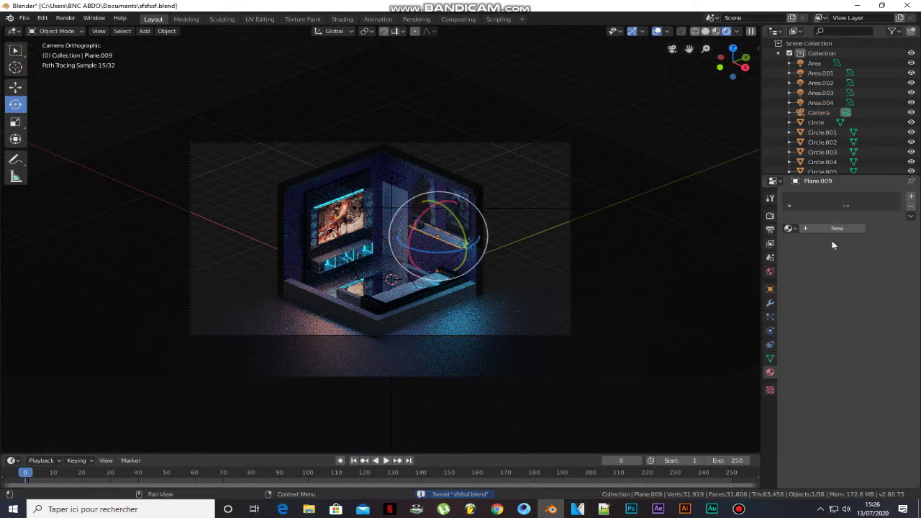
left_click(770, 372)
left_click(878, 311)
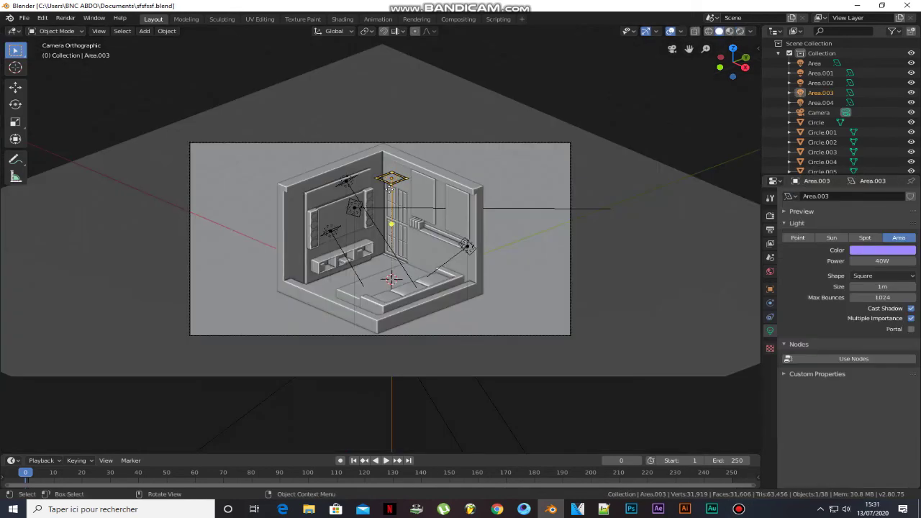
Step: Raise the purple ceiling area light above the room and enlarge it to span the room's width
key("g")
left_click(385, 127)
key("s")
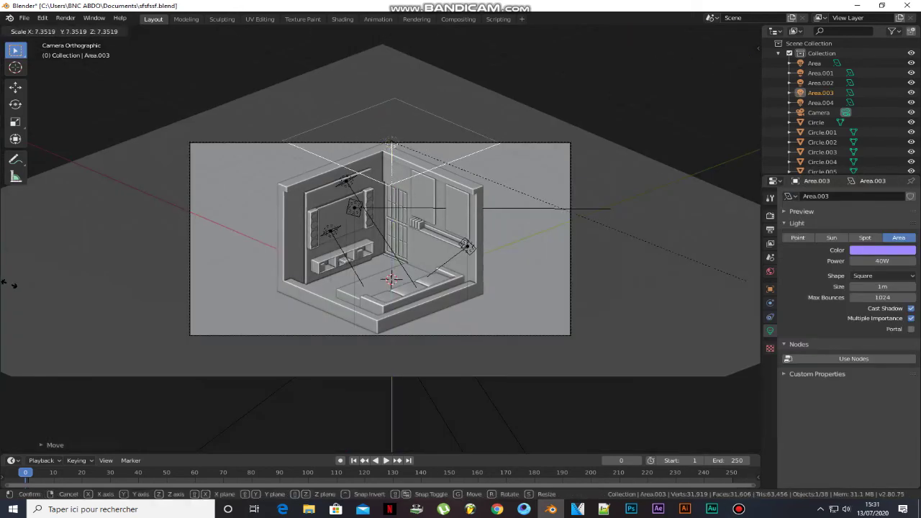
left_click(275, 315)
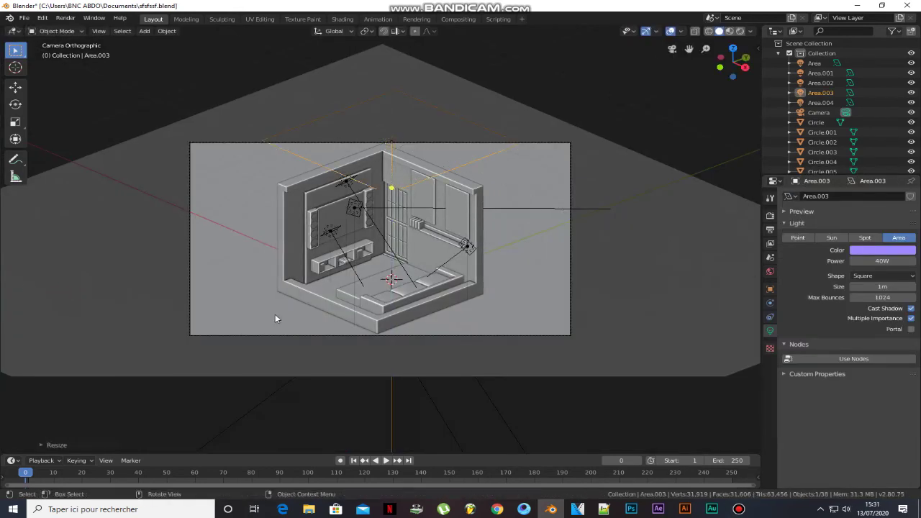
Step: Set the ceiling area light to cyan-blue with 400 W power
left_click(874, 251)
left_click(873, 118)
left_click(672, 49)
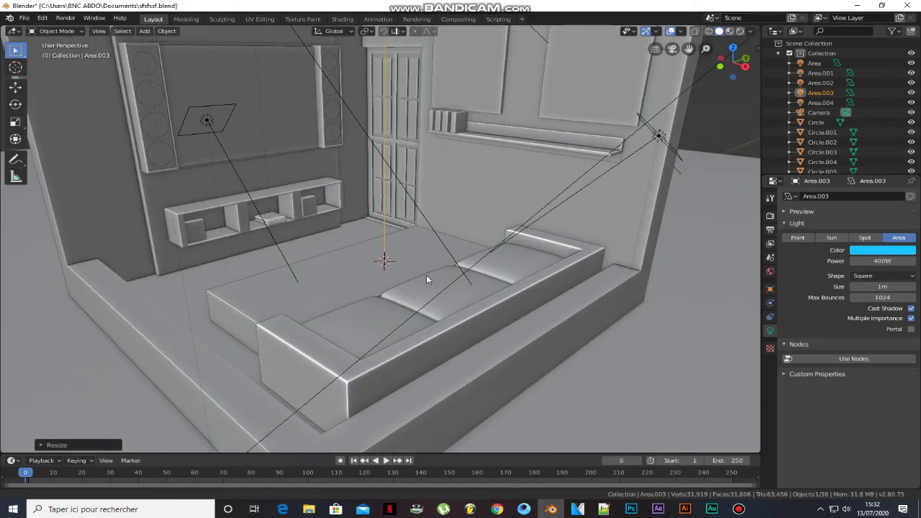
Step: Select the underside faces of the top trim along both room walls
middle_click_drag(426, 275, 374, 388, "shift")
left_click(462, 148)
middle_click_drag(462, 156, 479, 113)
key("Tab")
left_click(519, 95)
left_click(510, 103, "alt")
left_click(326, 164, "shift")
middle_click_drag(316, 169, 430, 227)
left_click(247, 164, "shift")
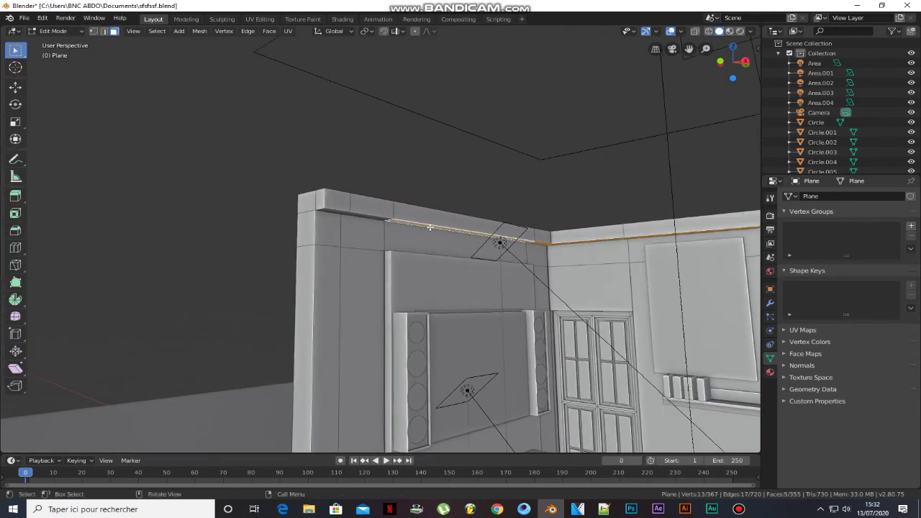
left_click(339, 213, "shift")
Step: Assign the glowing cyan Material.026 to the selected trim undersides
left_click(770, 371)
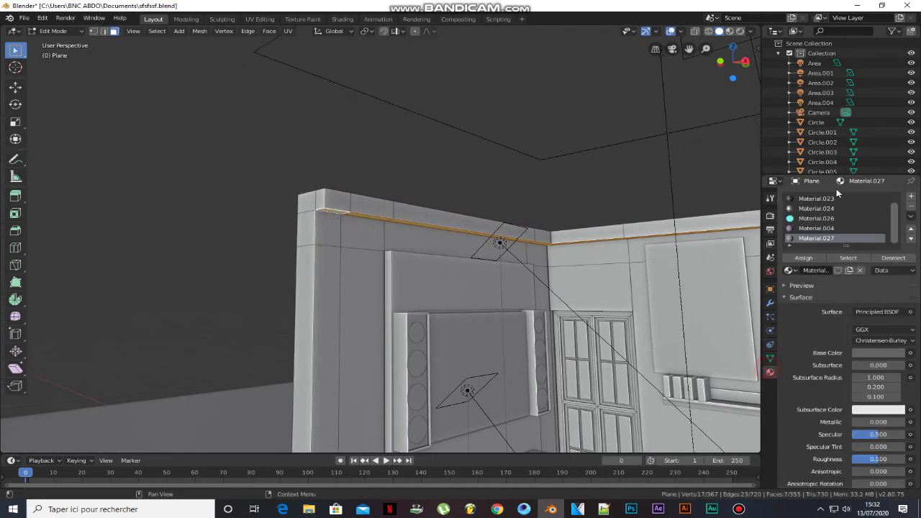
left_click(816, 218)
left_click(805, 259)
key("Tab")
Step: Check the finished room through the camera in rendered shading and open the render commands
scroll(437, 184, "down", 9)
left_click(429, 170)
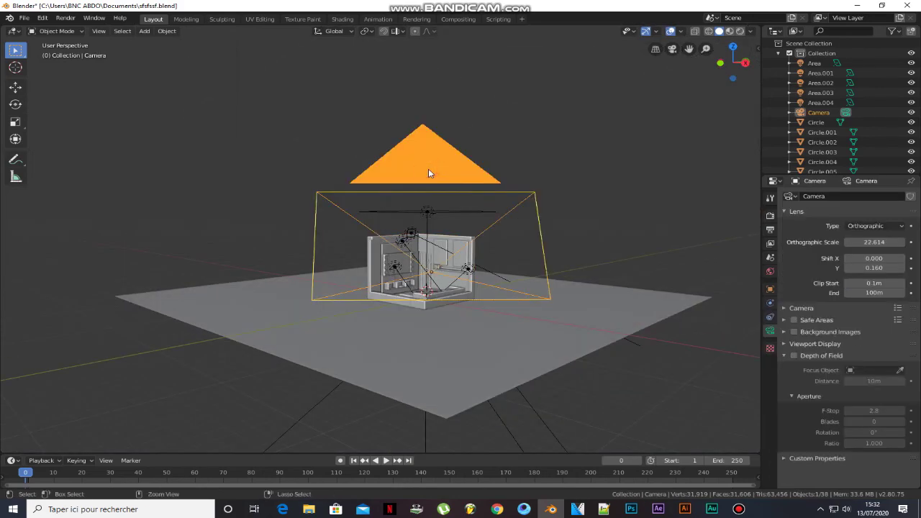
key("KP_0")
left_click(740, 32)
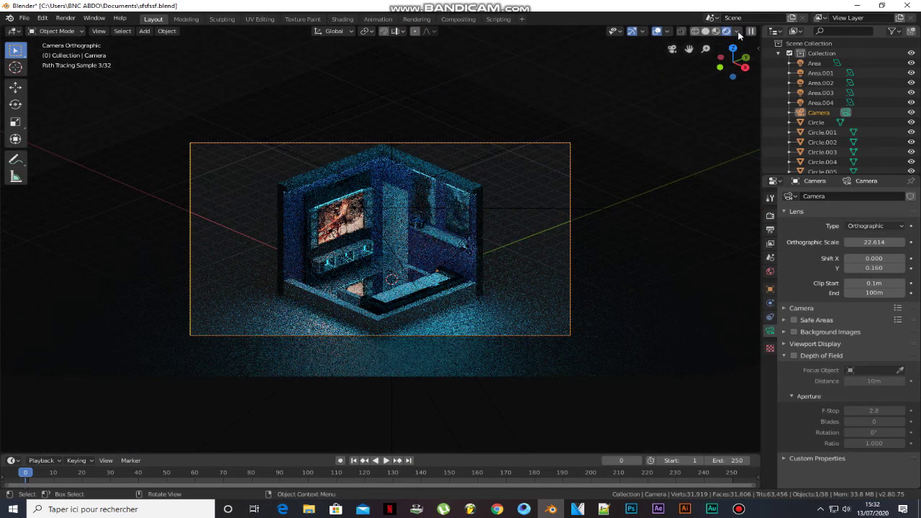
left_click(62, 19)
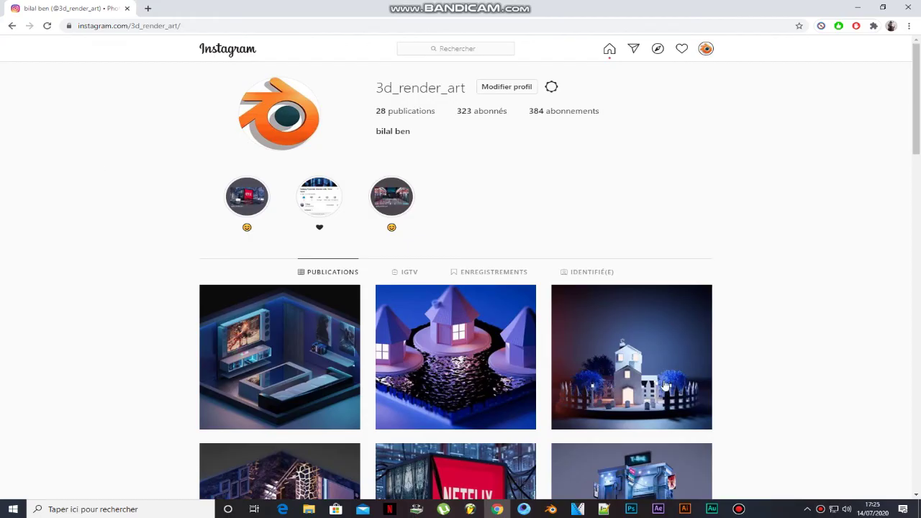
Step: Switch to the Instagram profile in the browser and look through its published renders
scroll(656, 173, "down", 5)
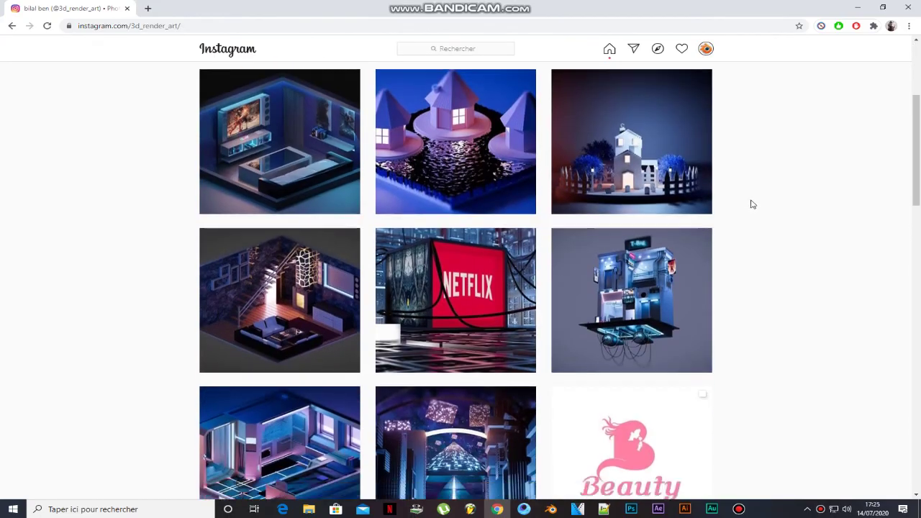